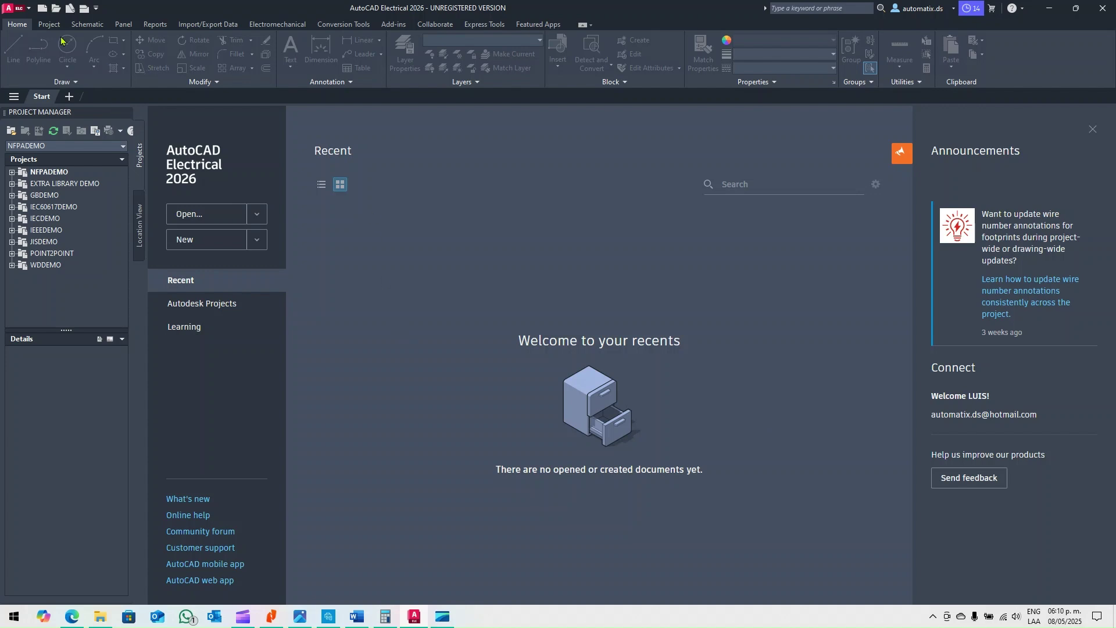
Create a new drawing from the acad template.
{"action": "left_click", "coordinate": [42, 8]}
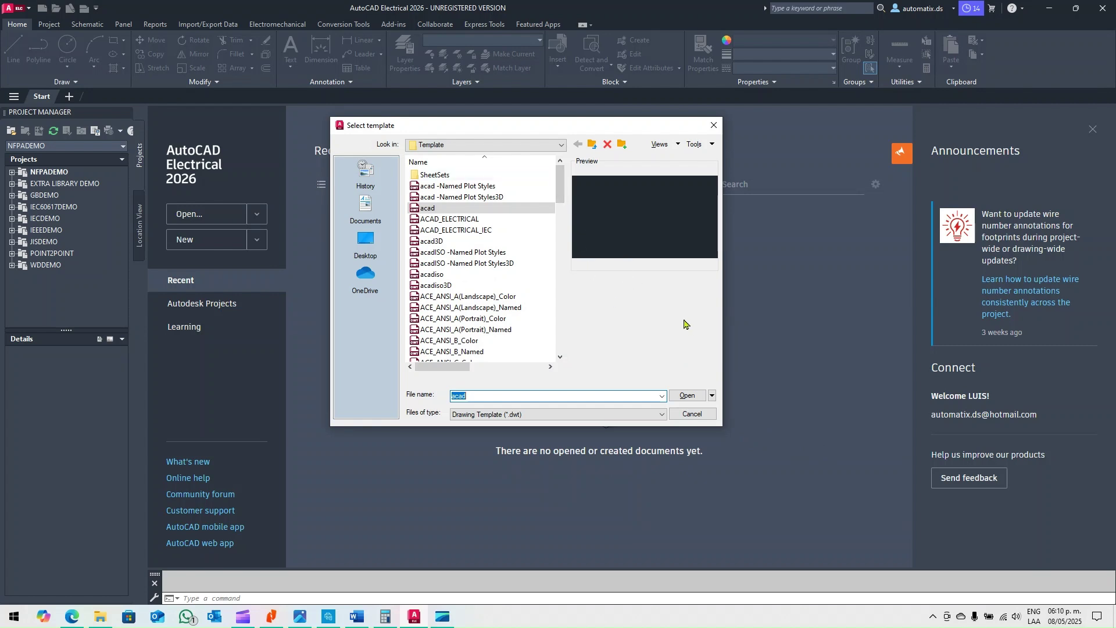
{"action": "left_click", "coordinate": [524, 209]}
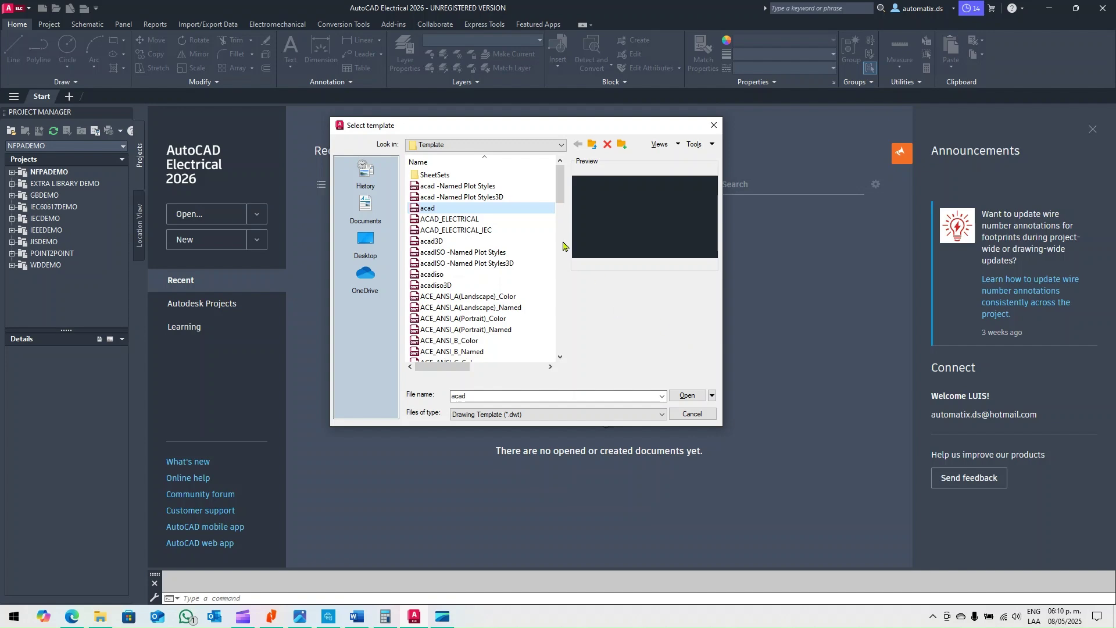
{"action": "left_click", "coordinate": [687, 396]}
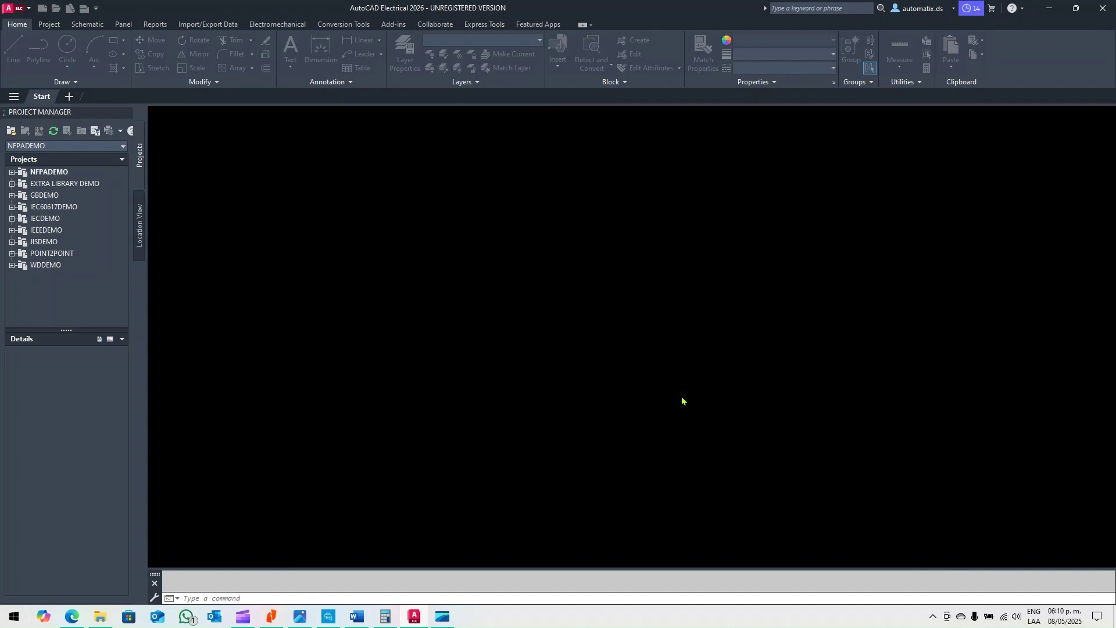
{"action": "scroll", "coordinate": [593, 264], "scroll_direction": "down", "scroll_amount": 3}
{"action": "scroll", "coordinate": [521, 274], "scroll_direction": "up", "scroll_amount": 2}
{"action": "scroll", "coordinate": [521, 280], "scroll_direction": "down", "scroll_amount": 2}
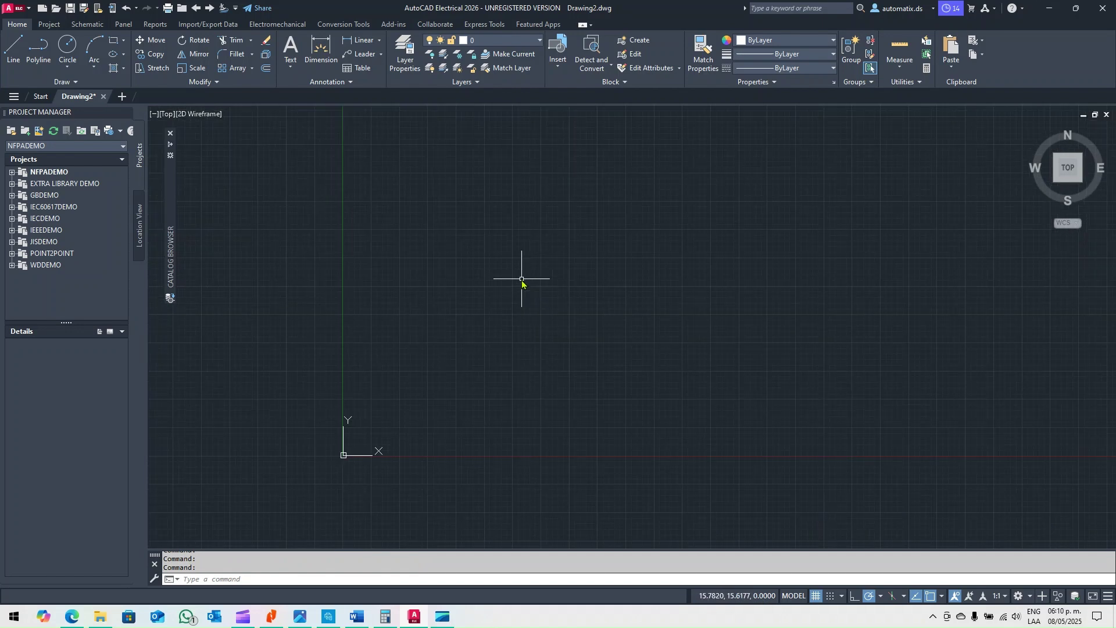
{"action": "scroll", "coordinate": [486, 293], "scroll_direction": "up", "scroll_amount": 1}
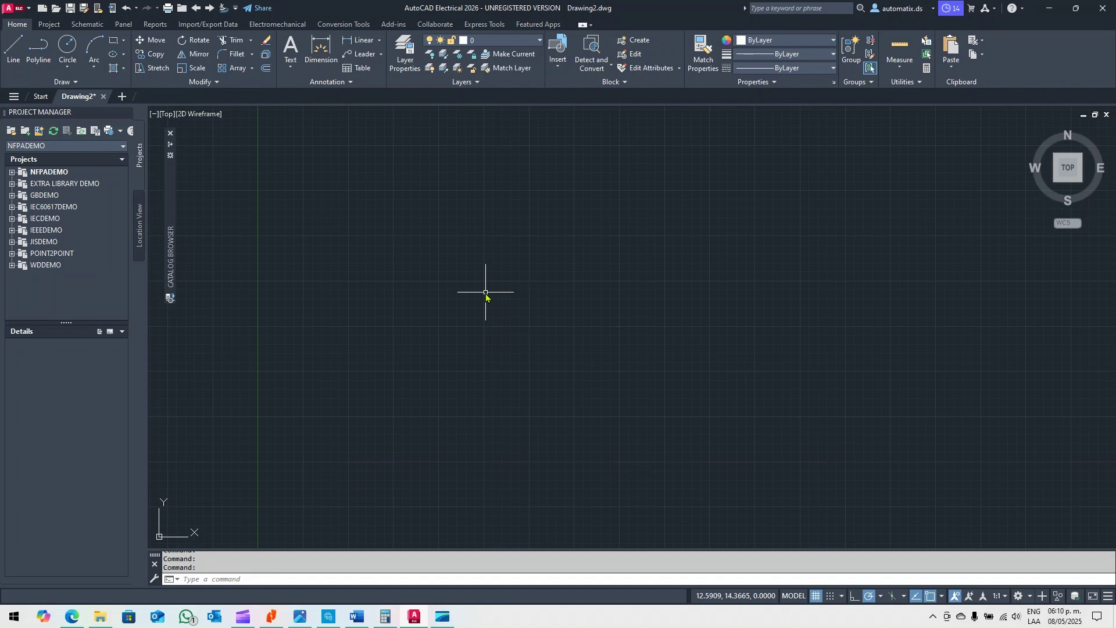
Check the drawing's length unit with the -DWGUNITS command and leave it without changing the unit.
{"action": "type", "text": "-DWGUNITS"}
{"action": "key", "text": "Return"}
{"action": "left_click_drag", "start_coordinate": [594, 134], "coordinate": [599, 143]}
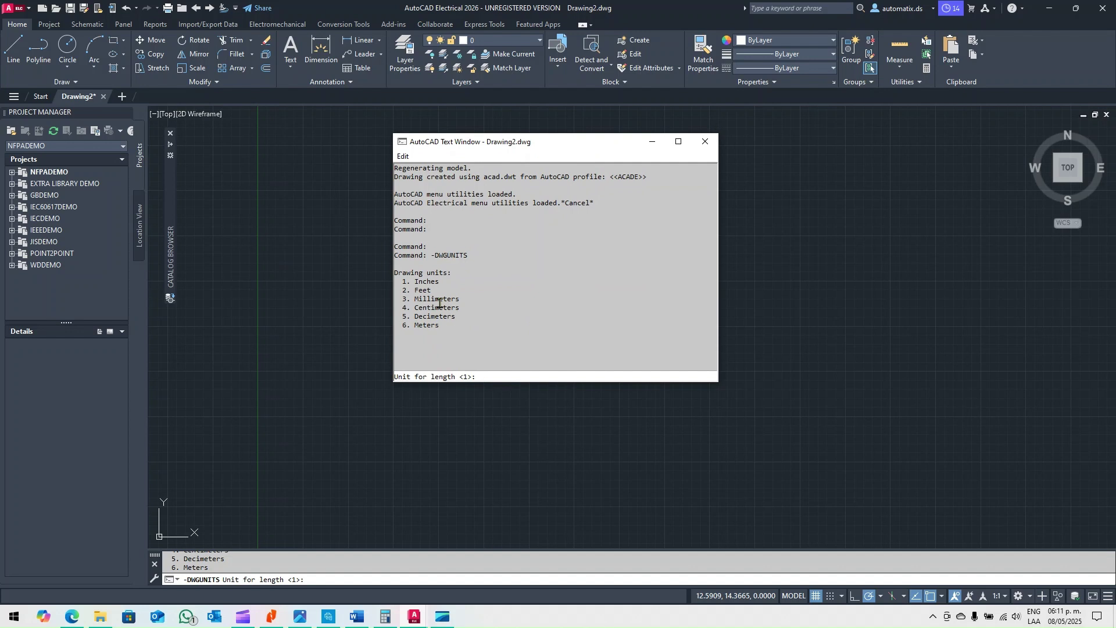
{"action": "left_click_drag", "start_coordinate": [443, 283], "coordinate": [410, 280]}
{"action": "left_click", "coordinate": [705, 142]}
{"action": "key", "text": "Escape"}
{"action": "scroll", "coordinate": [443, 311], "scroll_direction": "down", "scroll_amount": 4}
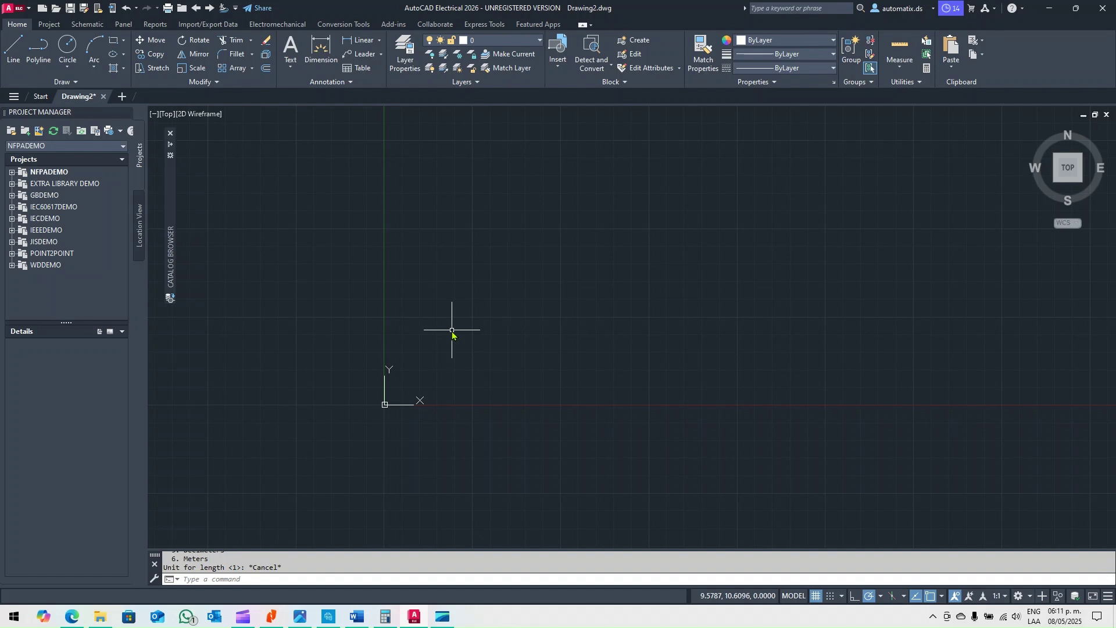
Draw a rectangle from the origin 0,0 with length 17 and width 11, extending up and to the right.
{"action": "left_click", "coordinate": [114, 46]}
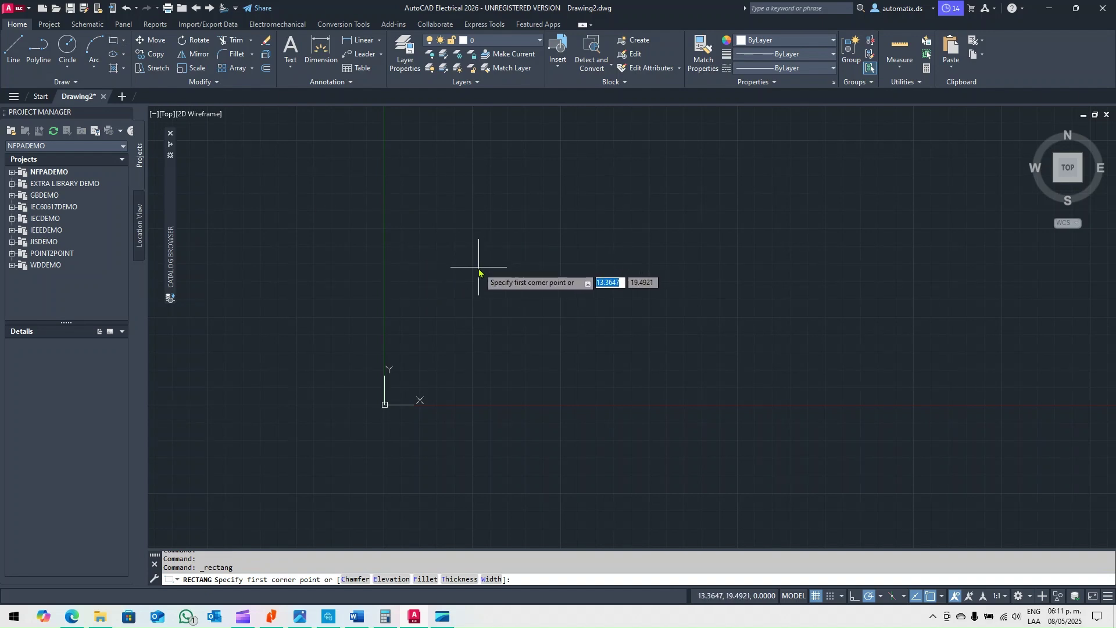
{"action": "type", "text": "0"}
{"action": "key", "text": "Tab"}
{"action": "type", "text": "0"}
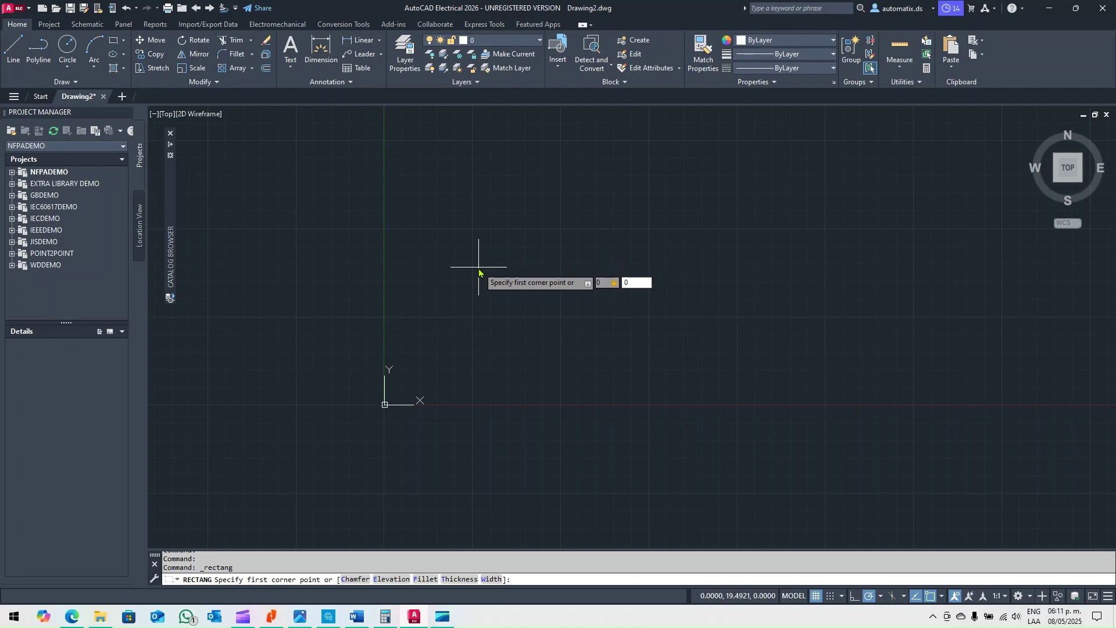
{"action": "key", "text": "Return"}
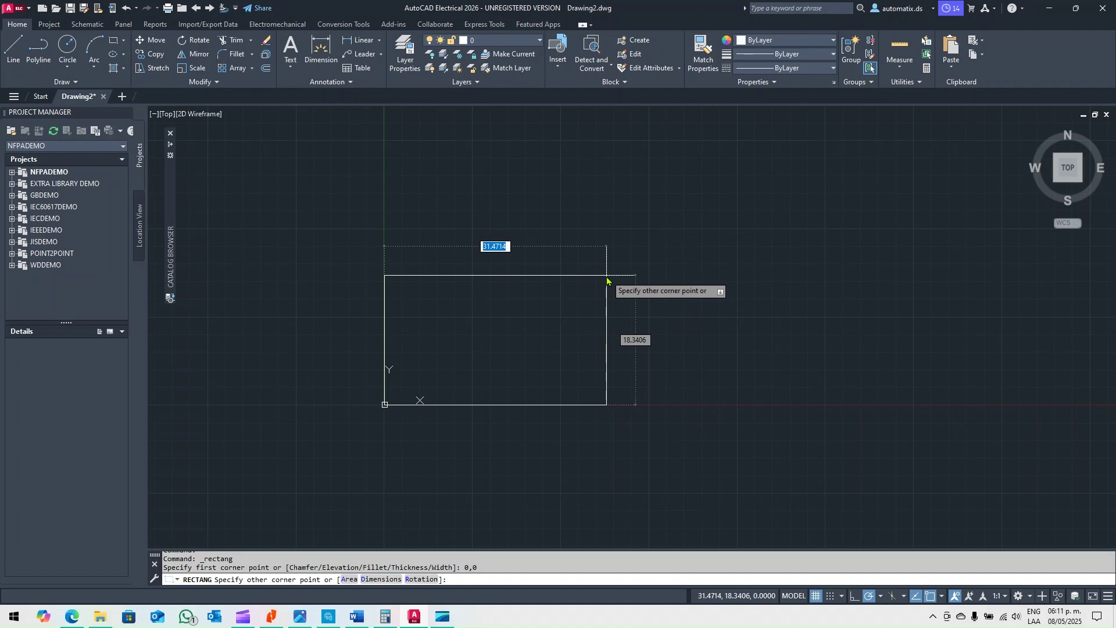
{"action": "type", "text": "d"}
{"action": "key", "text": "Return"}
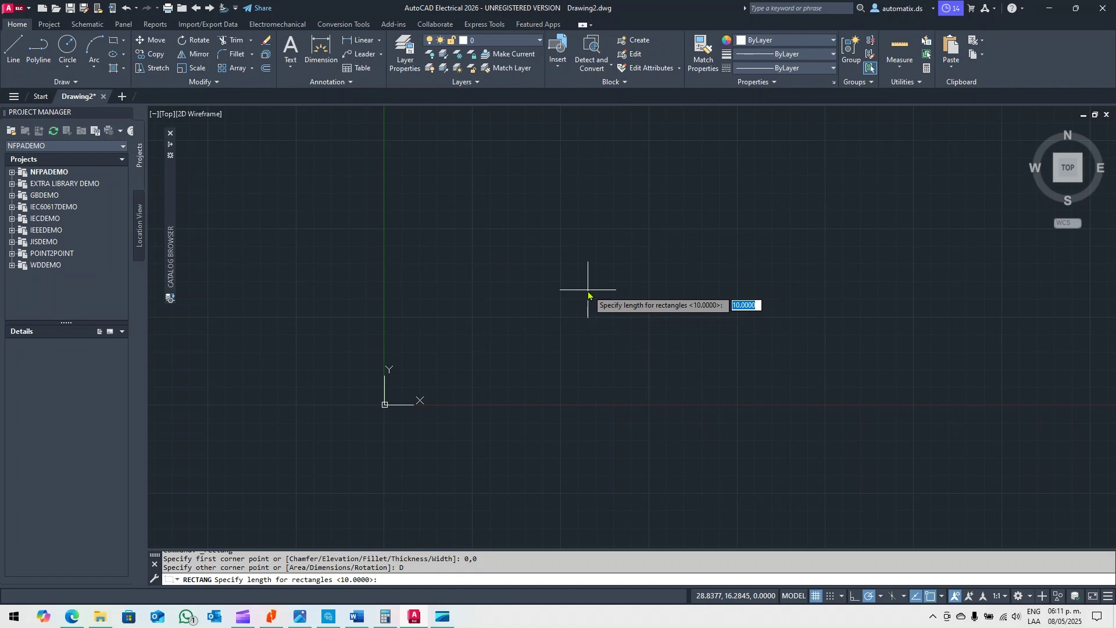
{"action": "type", "text": "17"}
{"action": "key", "text": "Return"}
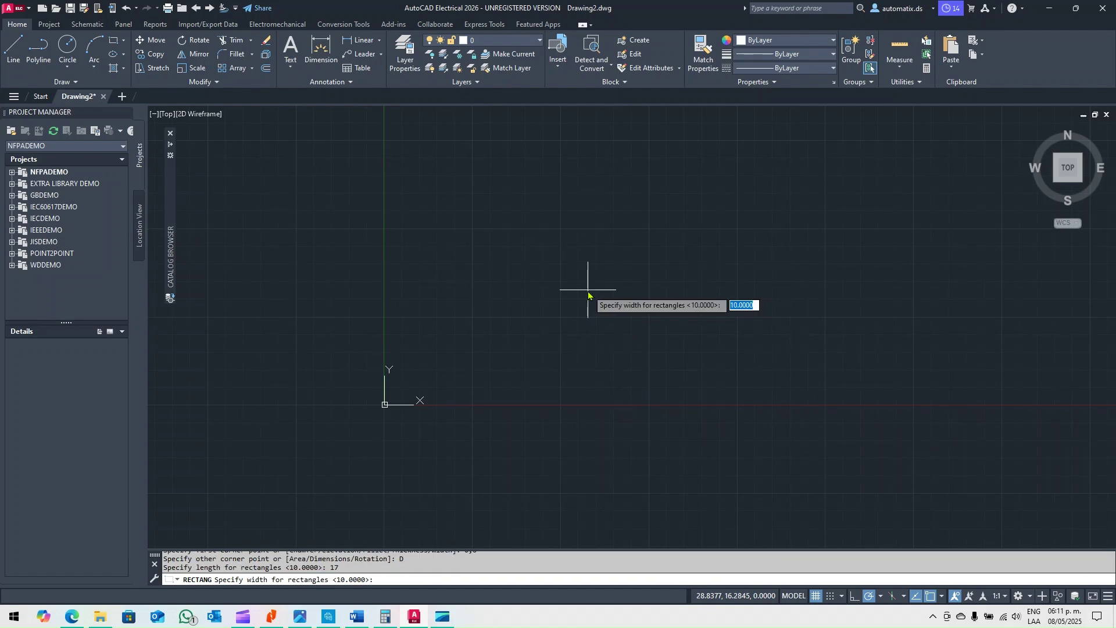
{"action": "type", "text": "11"}
{"action": "key", "text": "Return"}
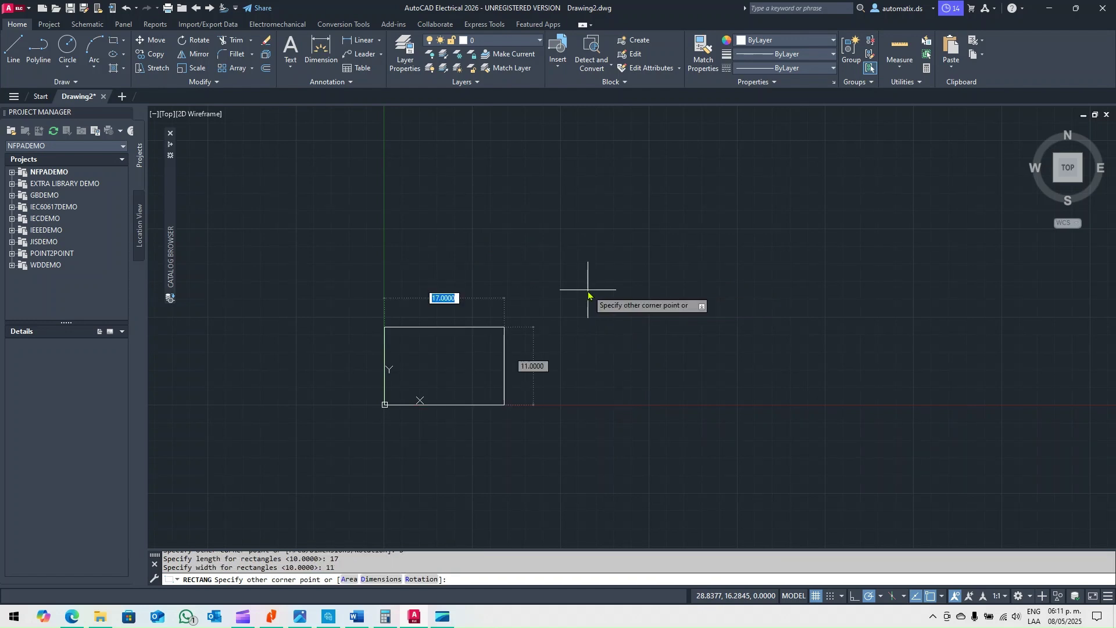
{"action": "left_click", "coordinate": [586, 326]}
{"action": "scroll", "coordinate": [459, 387], "scroll_direction": "up", "scroll_amount": 4}
{"action": "middle_click_drag", "start_coordinate": [458, 387], "coordinate": [529, 366]}
{"action": "scroll", "coordinate": [521, 319], "scroll_direction": "up", "scroll_amount": 2}
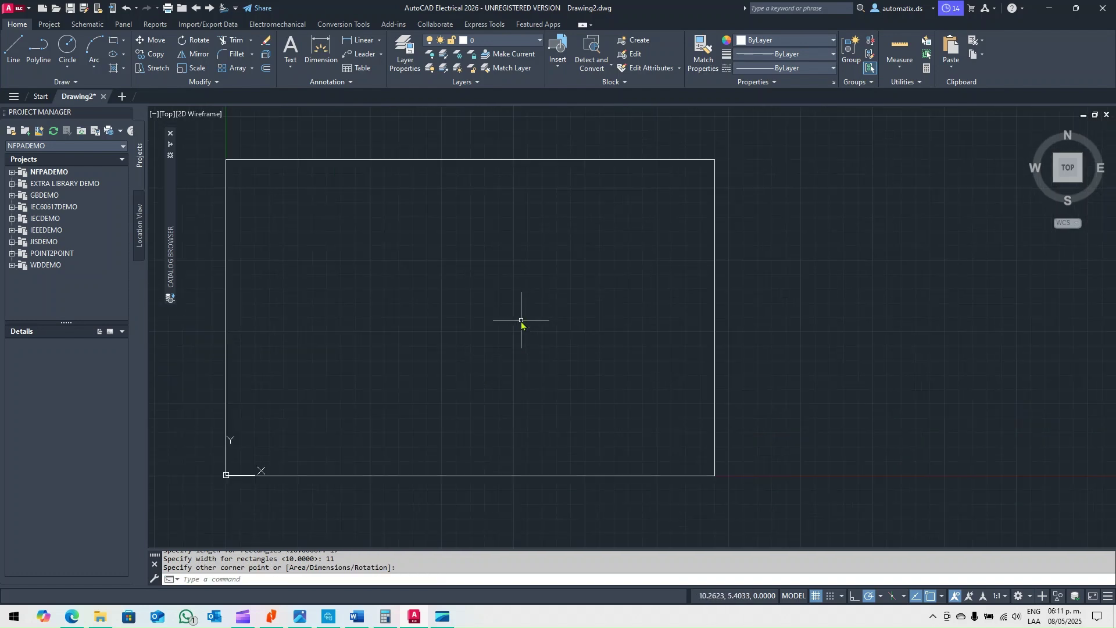
Dimension the rectangle's top edge above it and its right edge outside on the right.
{"action": "left_click", "coordinate": [321, 52]}
{"action": "left_click", "coordinate": [462, 159]}
{"action": "left_click", "coordinate": [468, 138]}
{"action": "left_click", "coordinate": [714, 261]}
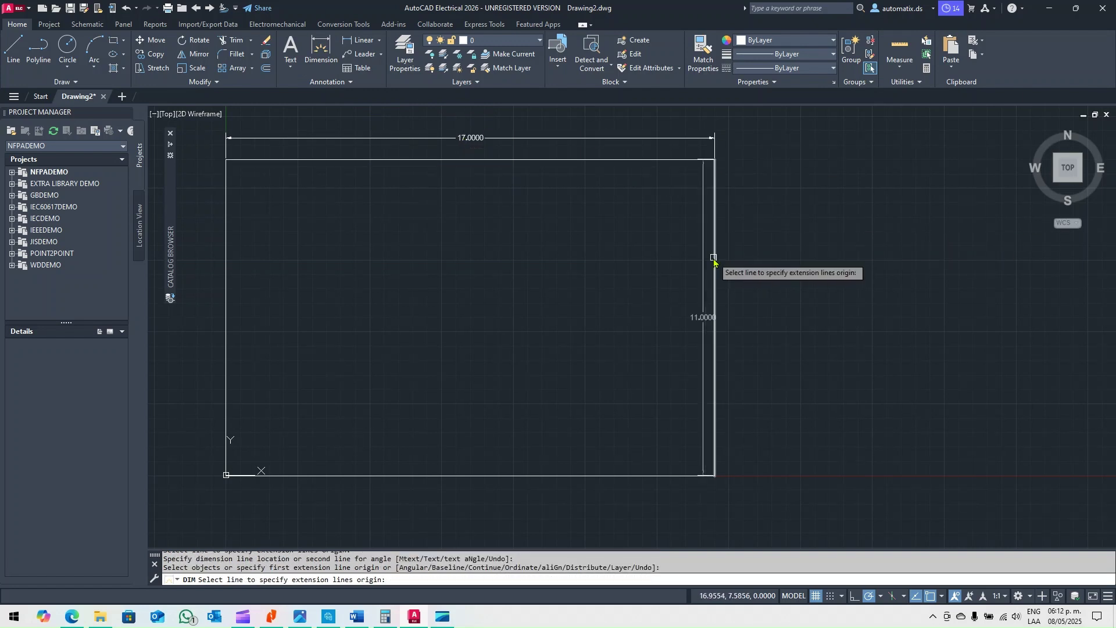
{"action": "left_click", "coordinate": [767, 282]}
{"action": "key", "text": "Escape"}
{"action": "scroll", "coordinate": [871, 286], "scroll_direction": "down", "scroll_amount": 2}
{"action": "scroll", "coordinate": [674, 250], "scroll_direction": "up", "scroll_amount": 4}
{"action": "scroll", "coordinate": [675, 241], "scroll_direction": "down", "scroll_amount": 2}
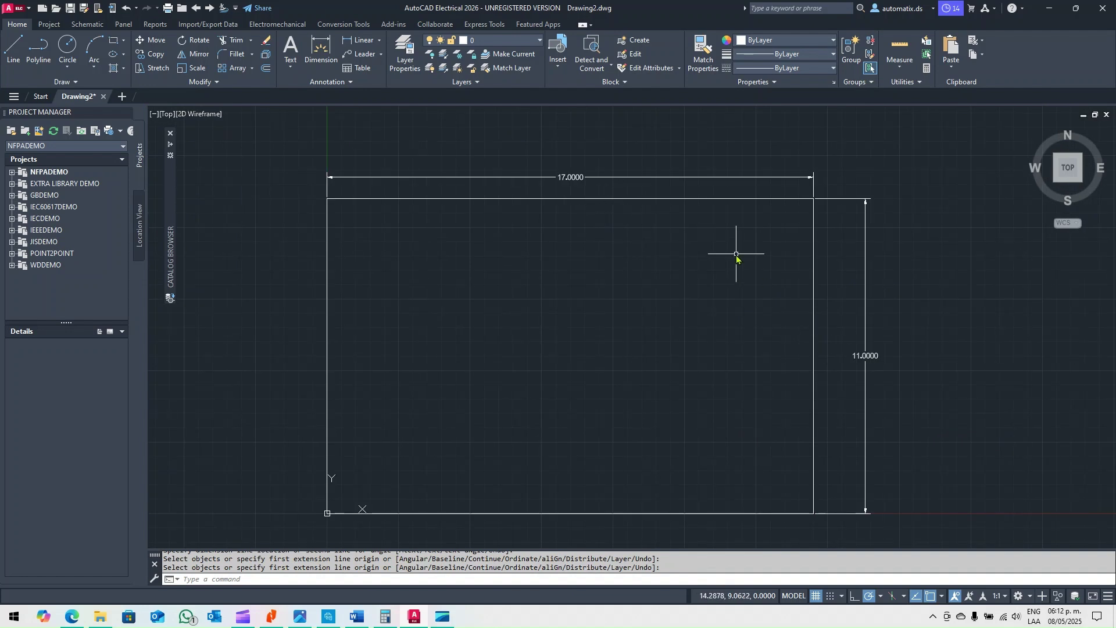
{"action": "middle_click_drag", "start_coordinate": [706, 318], "coordinate": [699, 294]}
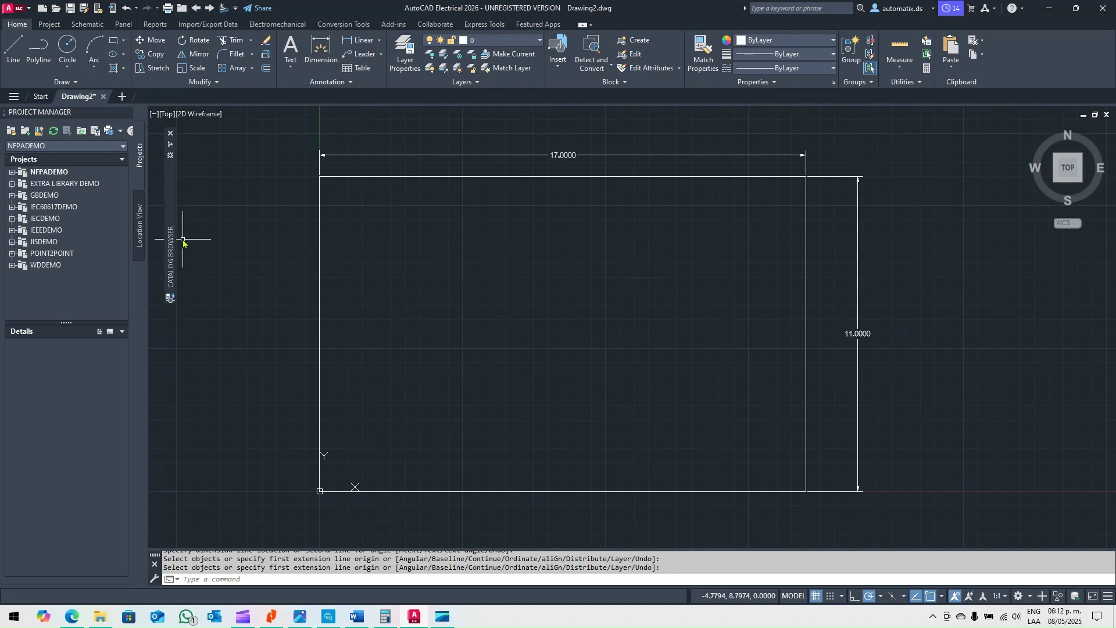
Start inserting a ladder and add the WD_M block, forcing the drawing's configuration to match the project settings.
{"action": "left_click", "coordinate": [88, 25]}
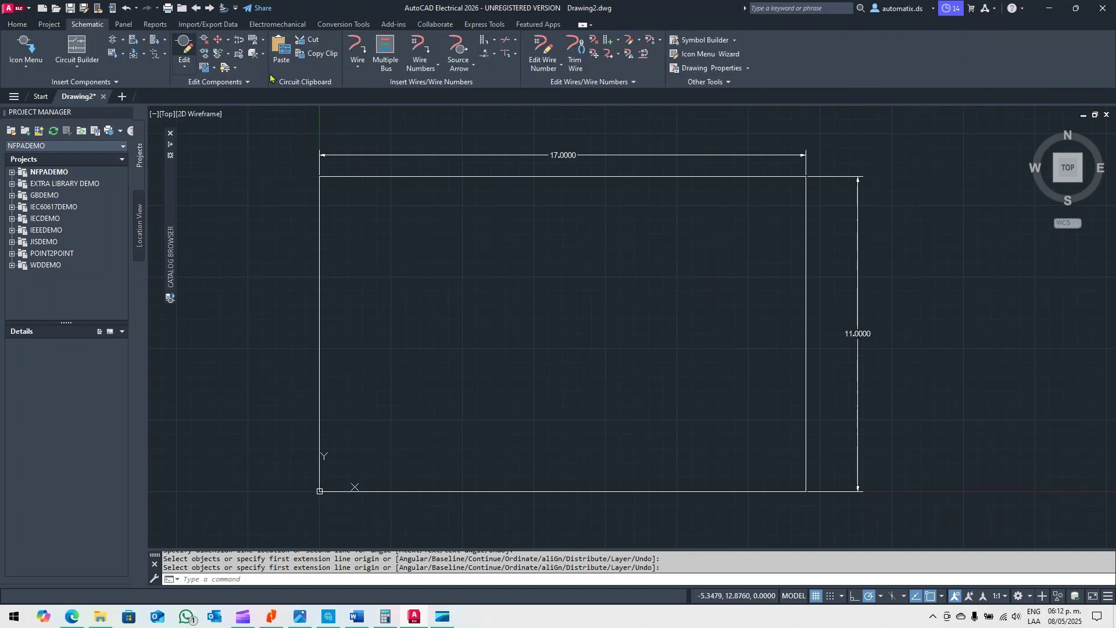
{"action": "left_click", "coordinate": [482, 40]}
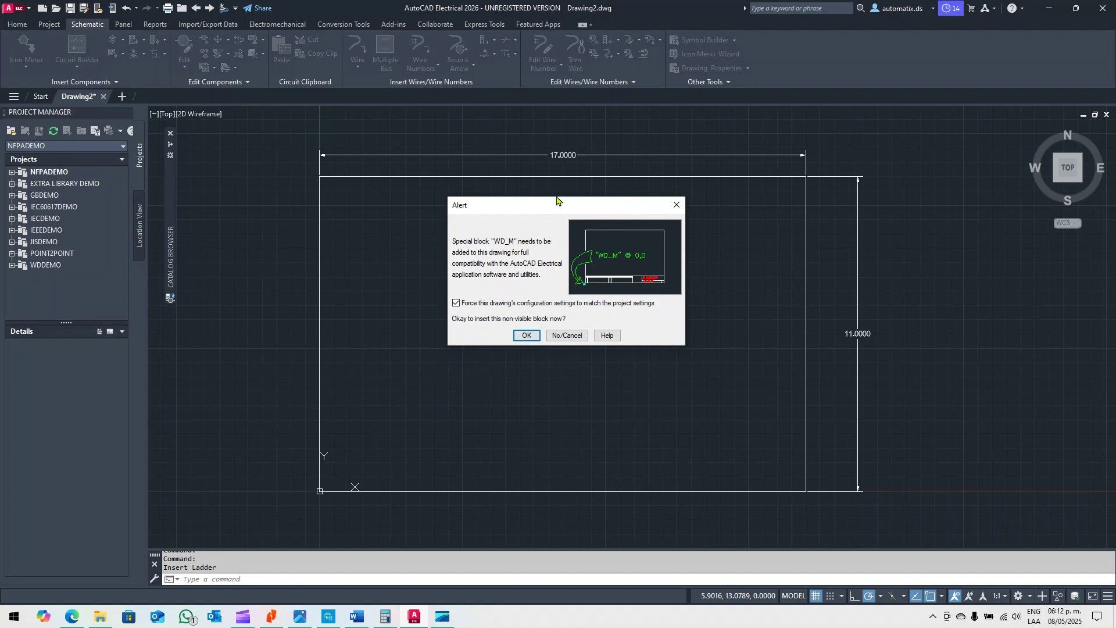
{"action": "left_click_drag", "start_coordinate": [558, 206], "coordinate": [569, 200]}
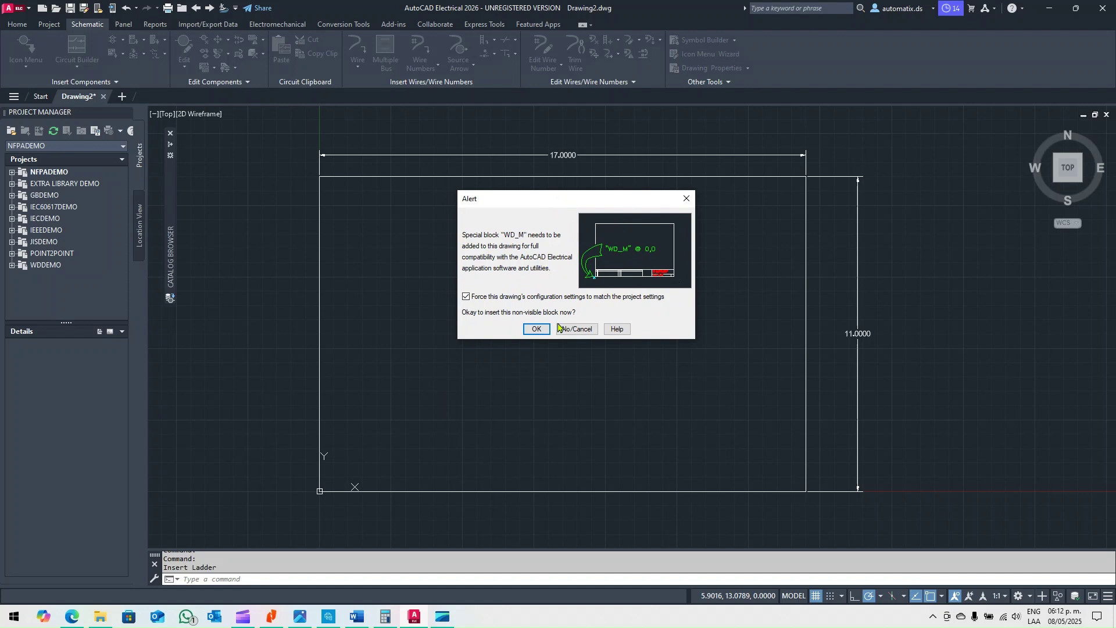
{"action": "left_click", "coordinate": [536, 330]}
Define a single-phase ladder with width 6, rung spacing 0.5, first reference 1 and 20 rungs.
{"action": "mouse_move", "coordinate": [581, 189]}
{"action": "left_mouse_down"}
{"action": "mouse_move", "coordinate": [600, 193]}
{"action": "mouse_move", "coordinate": [585, 202]}
{"action": "left_mouse_up"}
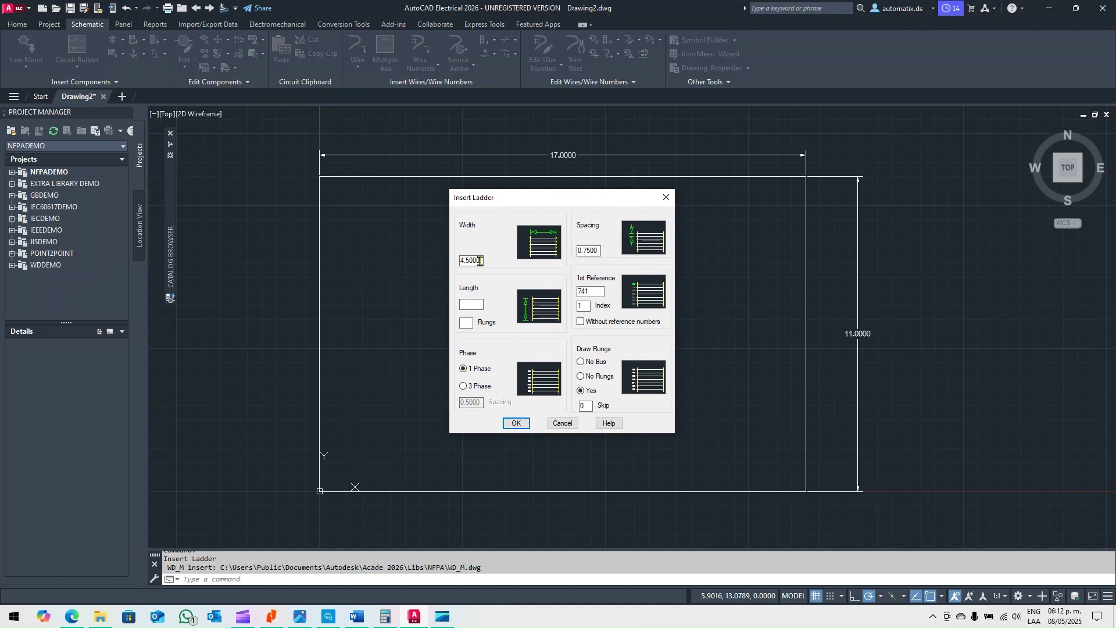
{"action": "left_click_drag", "start_coordinate": [546, 199], "coordinate": [585, 209]}
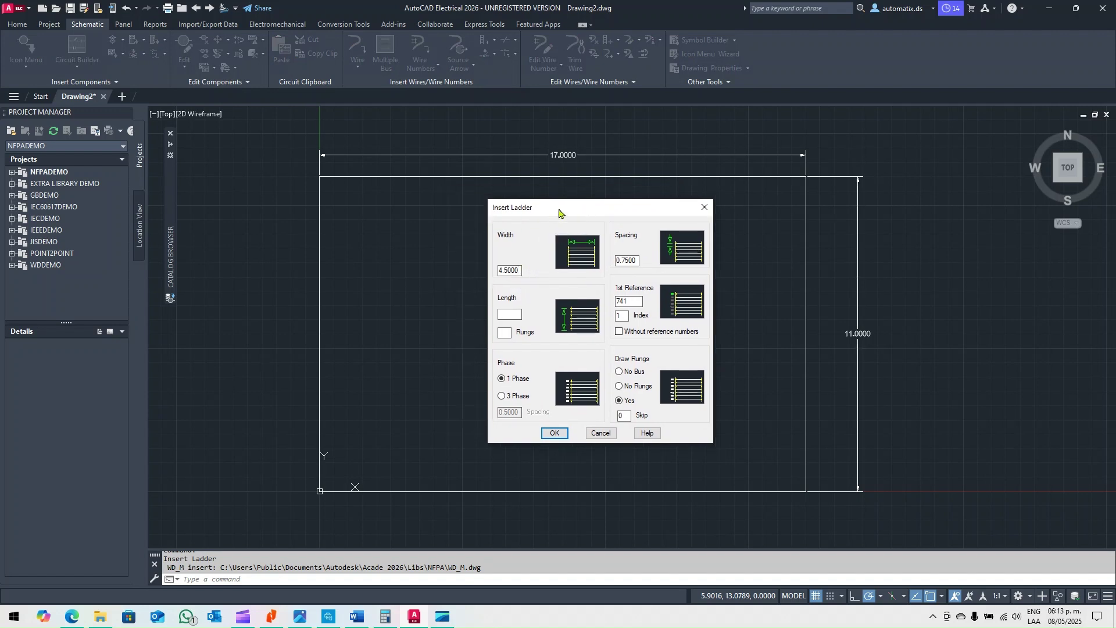
{"action": "double_click", "coordinate": [519, 272]}
{"action": "type", "text": "6.0000"}
{"action": "double_click", "coordinate": [638, 260]}
{"action": "type", "text": "0.5000"}
{"action": "left_click", "coordinate": [638, 302]}
{"action": "double_click", "coordinate": [638, 302]}
{"action": "type", "text": "1"}
{"action": "left_click", "coordinate": [505, 333]}
{"action": "left_click", "coordinate": [555, 433]}
Place the ladder with its first rung starting near the upper-left corner of the rectangle, at height 10.
{"action": "scroll", "coordinate": [382, 211], "scroll_direction": "up", "scroll_amount": 4}
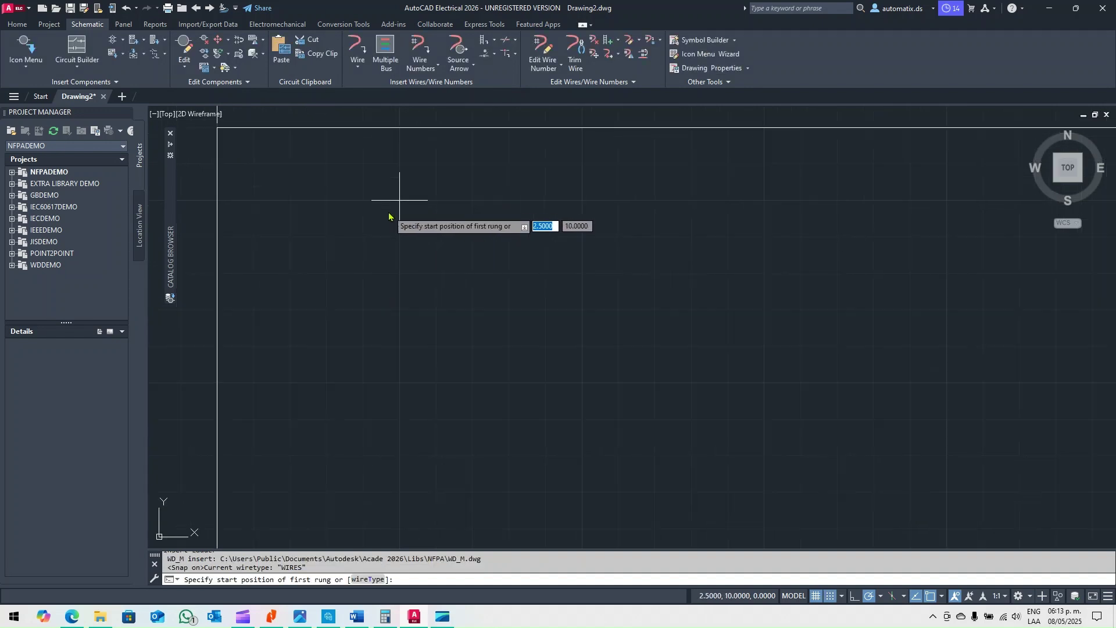
{"action": "left_click", "coordinate": [327, 200]}
{"action": "scroll", "coordinate": [493, 218], "scroll_direction": "down", "scroll_amount": 5}
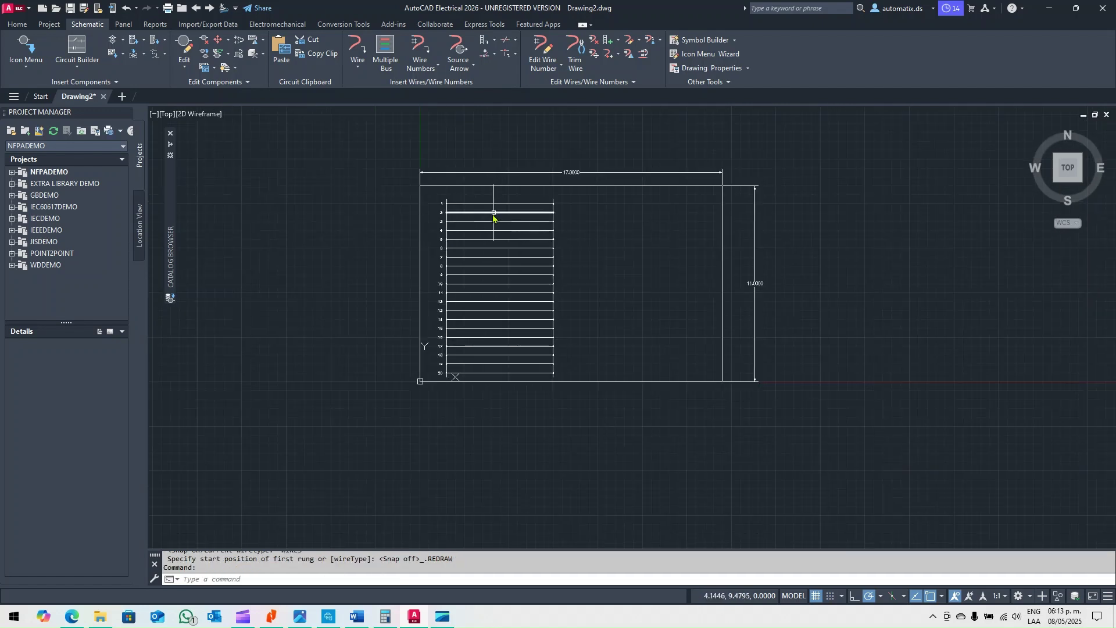
{"action": "scroll", "coordinate": [588, 281], "scroll_direction": "up", "scroll_amount": 2}
{"action": "middle_click_drag", "start_coordinate": [593, 187], "coordinate": [531, 231]}
{"action": "scroll", "coordinate": [531, 231], "scroll_direction": "up", "scroll_amount": 2}
{"action": "scroll", "coordinate": [508, 224], "scroll_direction": "down", "scroll_amount": 2}
Define a second single-phase ladder with width 6, rung spacing 0.5, first reference 21 and 20 rungs.
{"action": "left_click", "coordinate": [485, 40]}
{"action": "type", "text": "6"}
{"action": "key", "text": "Tab"}
{"action": "double_click", "coordinate": [594, 240]}
{"action": "type", "text": "0.5"}
{"action": "key", "text": "Tab"}
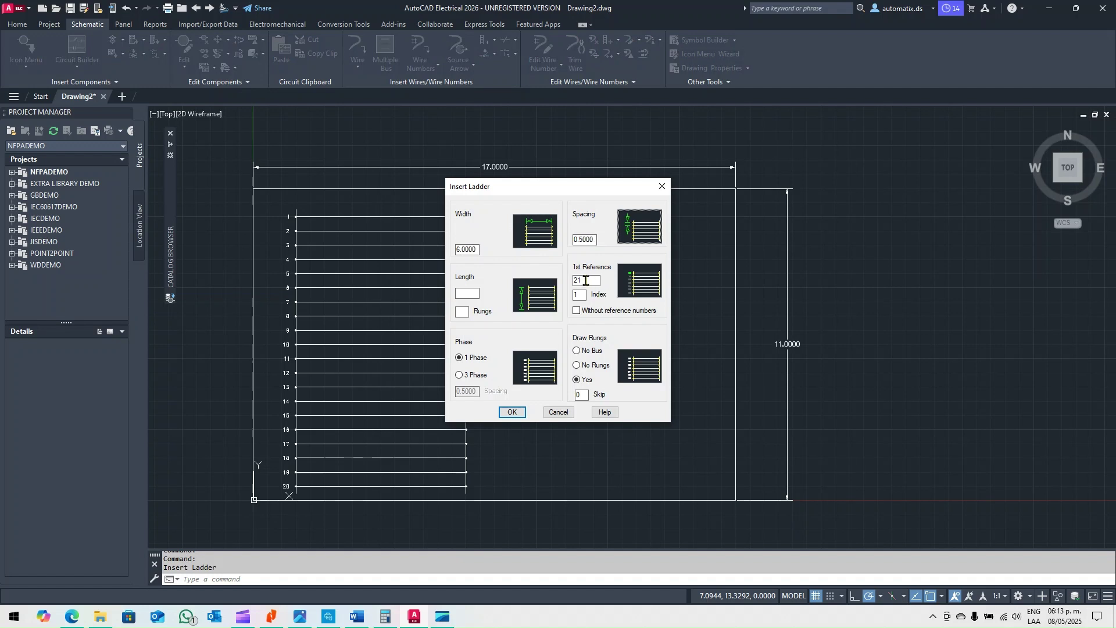
{"action": "left_click_drag", "start_coordinate": [616, 186], "coordinate": [670, 169]}
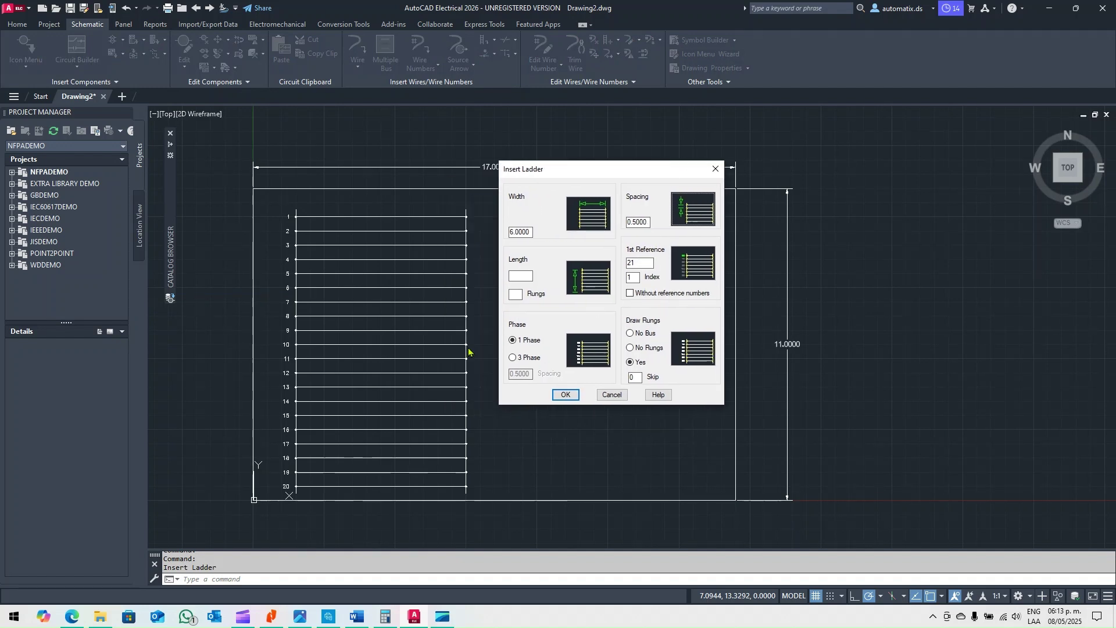
{"action": "left_click", "coordinate": [518, 296]}
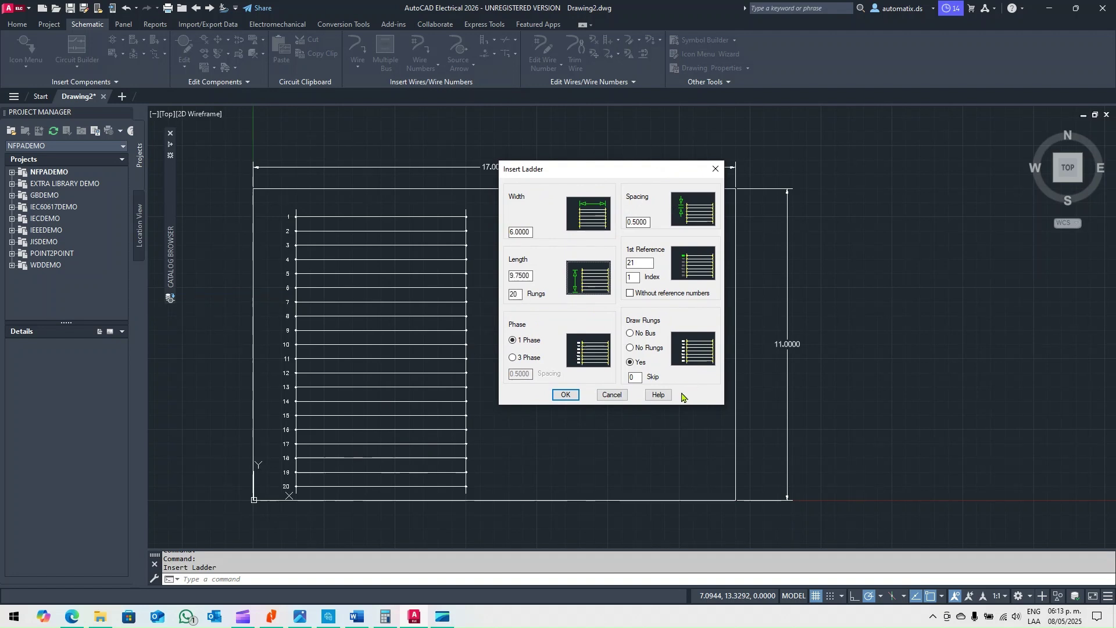
{"action": "left_click", "coordinate": [566, 395]}
Place the second ladder to the right of the first one, starting its first rung at 9.5,10.
{"action": "scroll", "coordinate": [523, 218], "scroll_direction": "up", "scroll_amount": 4}
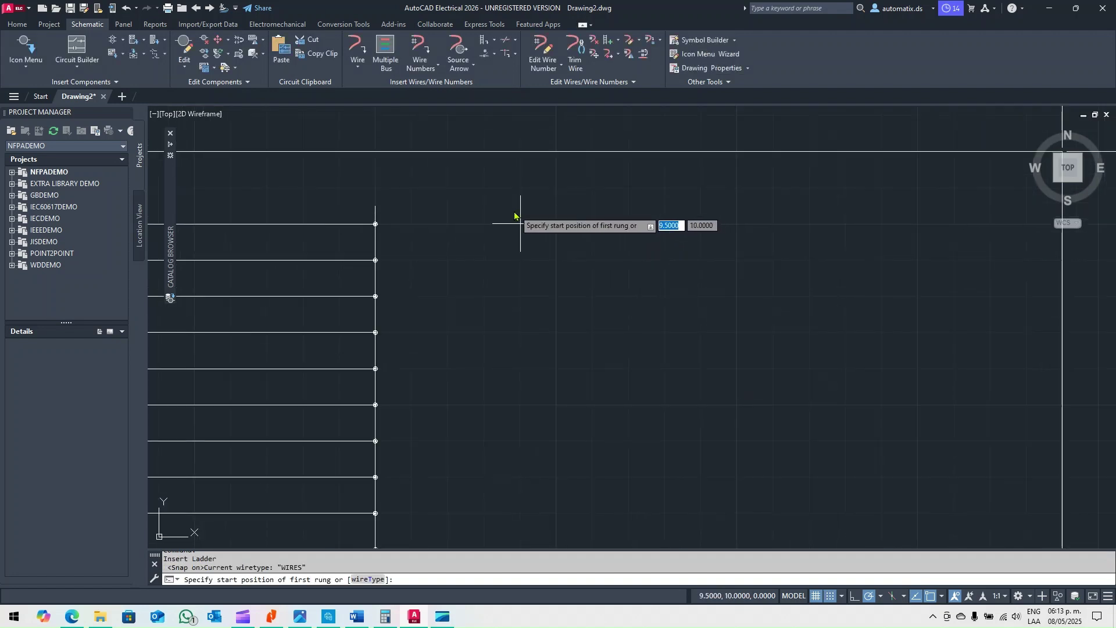
{"action": "key", "text": "F9"}
{"action": "left_click", "coordinate": [520, 224]}
{"action": "scroll", "coordinate": [646, 195], "scroll_direction": "down", "scroll_amount": 6}
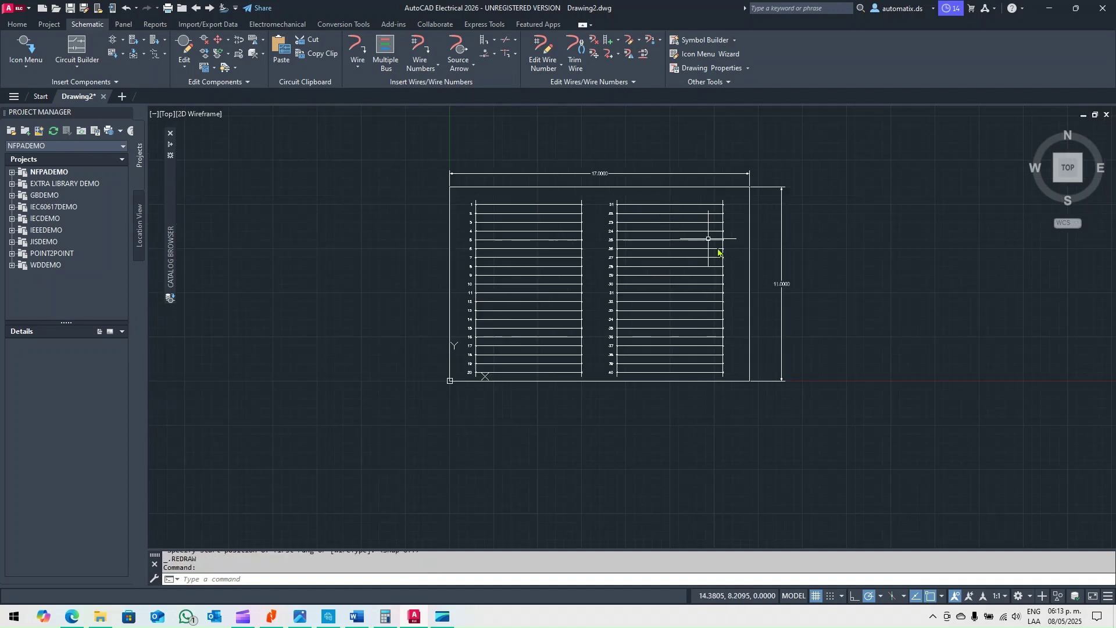
{"action": "scroll", "coordinate": [718, 244], "scroll_direction": "up", "scroll_amount": 2}
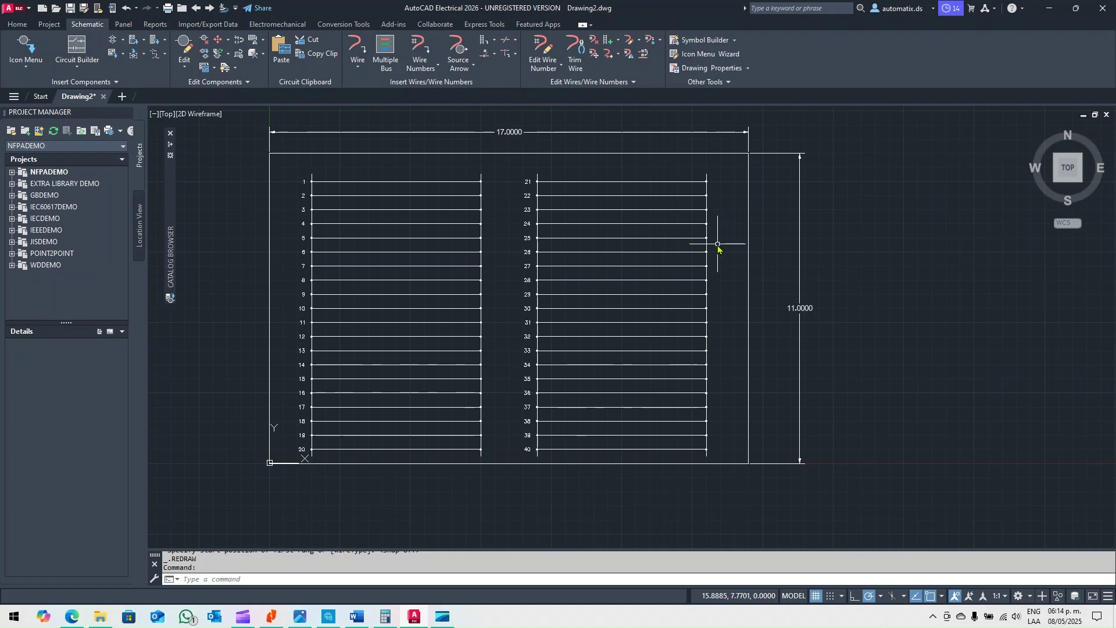
Scale the frame rectangle by a factor of 1.125 about the base point 0,0.
{"action": "middle_click_drag", "start_coordinate": [718, 246], "coordinate": [725, 259]}
{"action": "scroll", "coordinate": [725, 260], "scroll_direction": "up", "scroll_amount": 1}
{"action": "scroll", "coordinate": [725, 261], "scroll_direction": "down", "scroll_amount": 1}
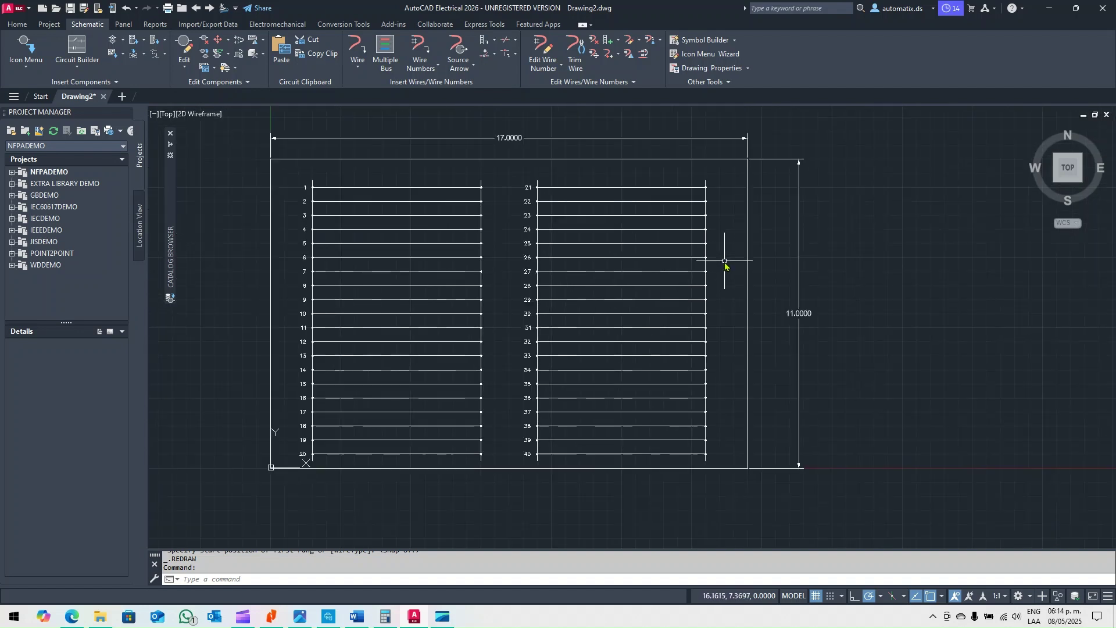
{"action": "type", "text": "scale"}
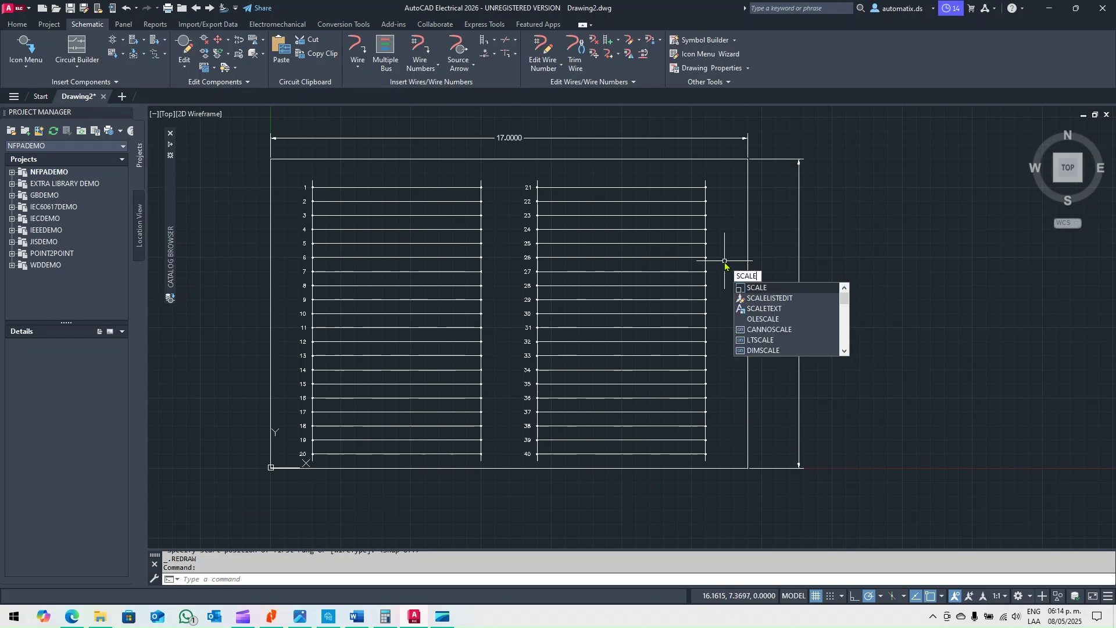
{"action": "key", "text": "Return"}
{"action": "left_click", "coordinate": [605, 160]}
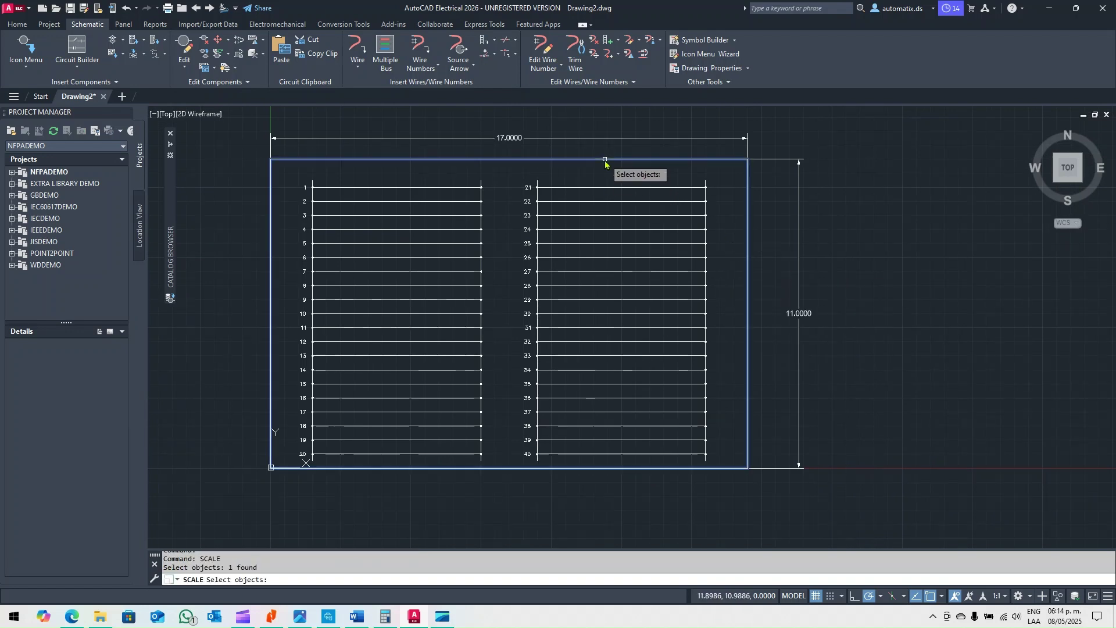
{"action": "key", "text": "Return"}
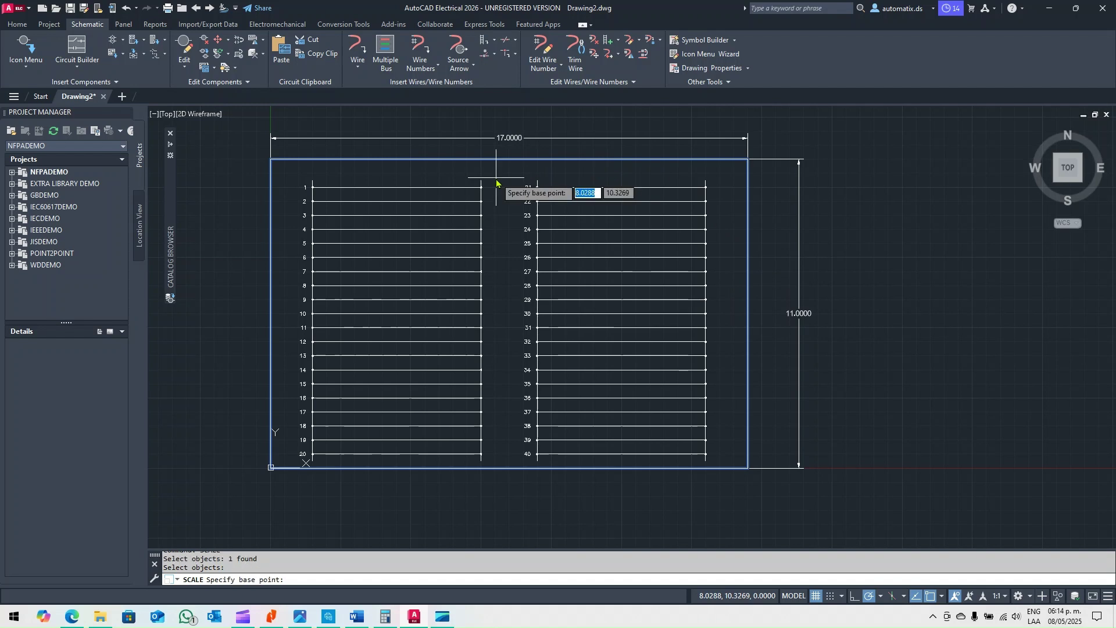
{"action": "type", "text": "0,0"}
{"action": "key", "text": "Return"}
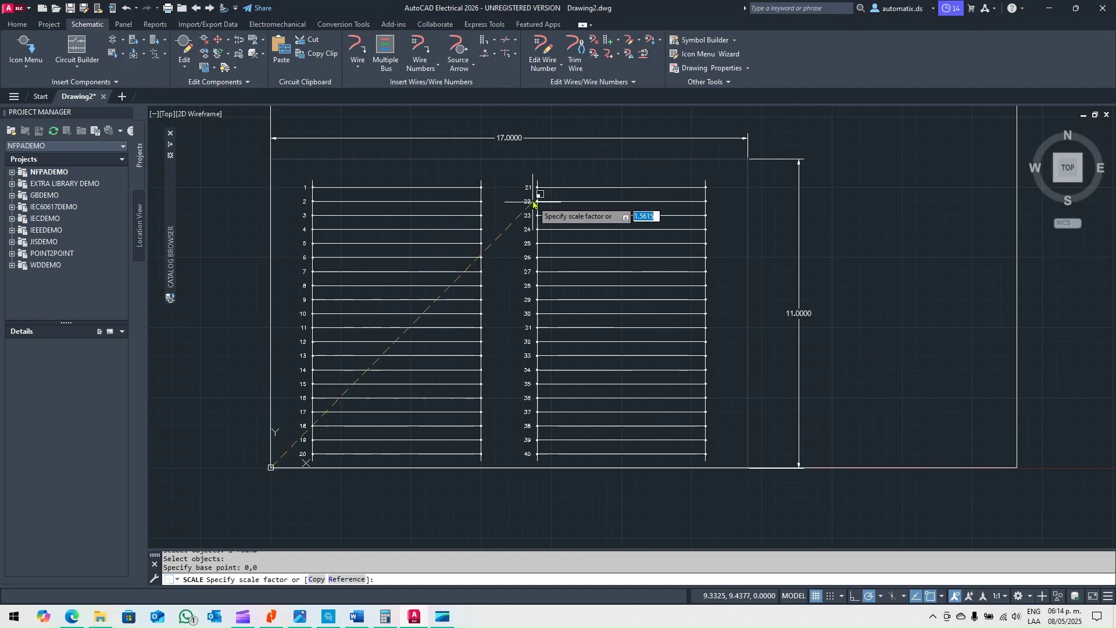
{"action": "scroll", "coordinate": [533, 207], "scroll_direction": "down", "scroll_amount": 4}
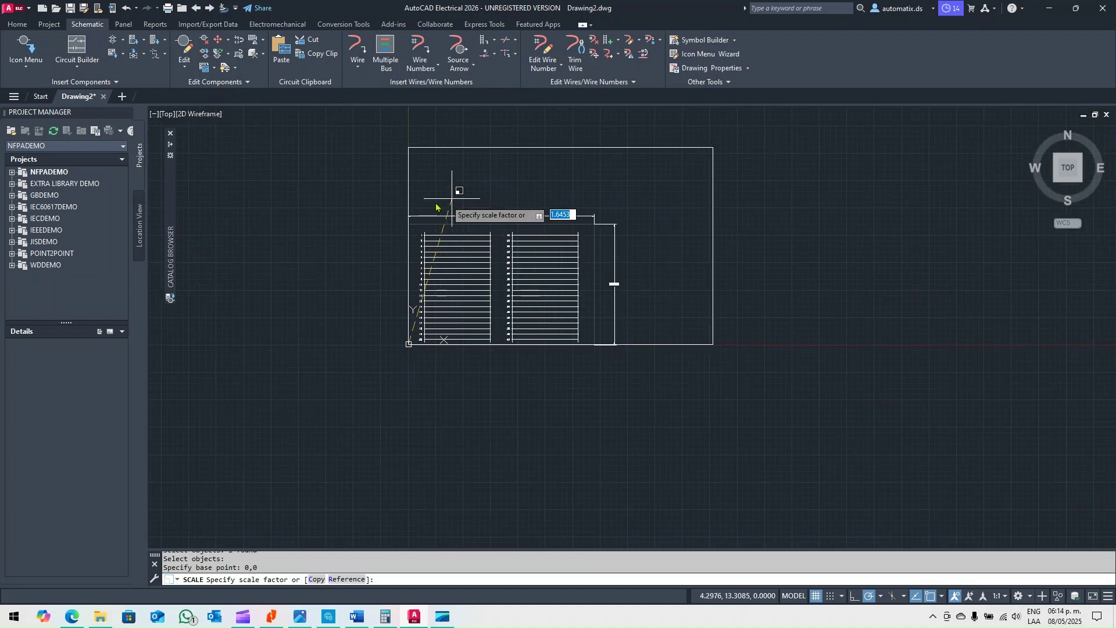
{"action": "scroll", "coordinate": [449, 181], "scroll_direction": "up", "scroll_amount": 2}
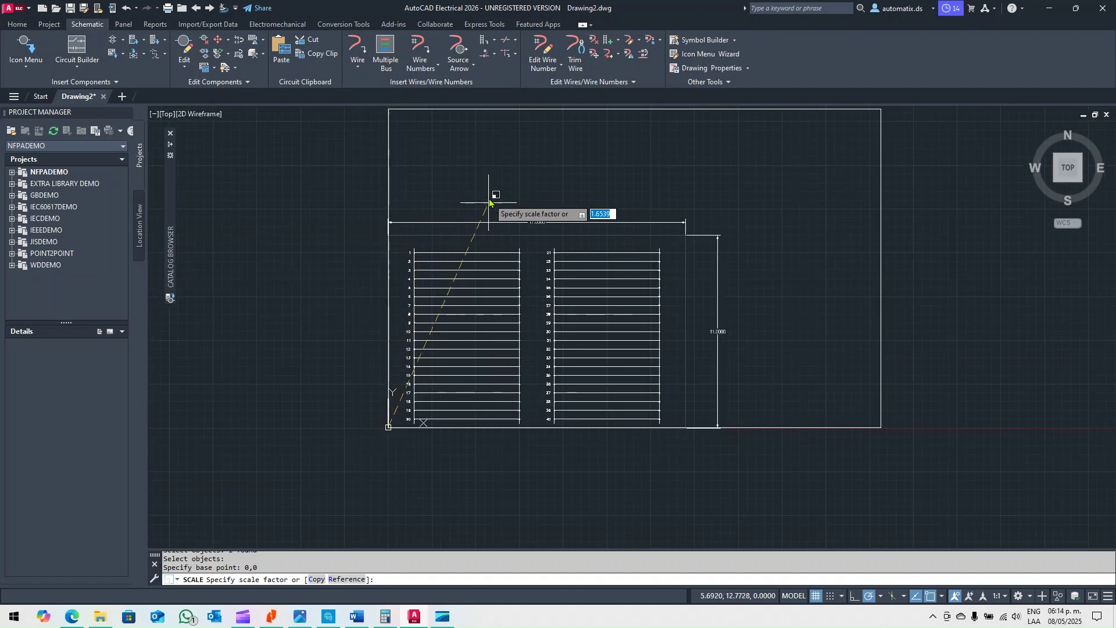
{"action": "scroll", "coordinate": [465, 245], "scroll_direction": "down", "scroll_amount": 2}
{"action": "scroll", "coordinate": [413, 302], "scroll_direction": "up", "scroll_amount": 4}
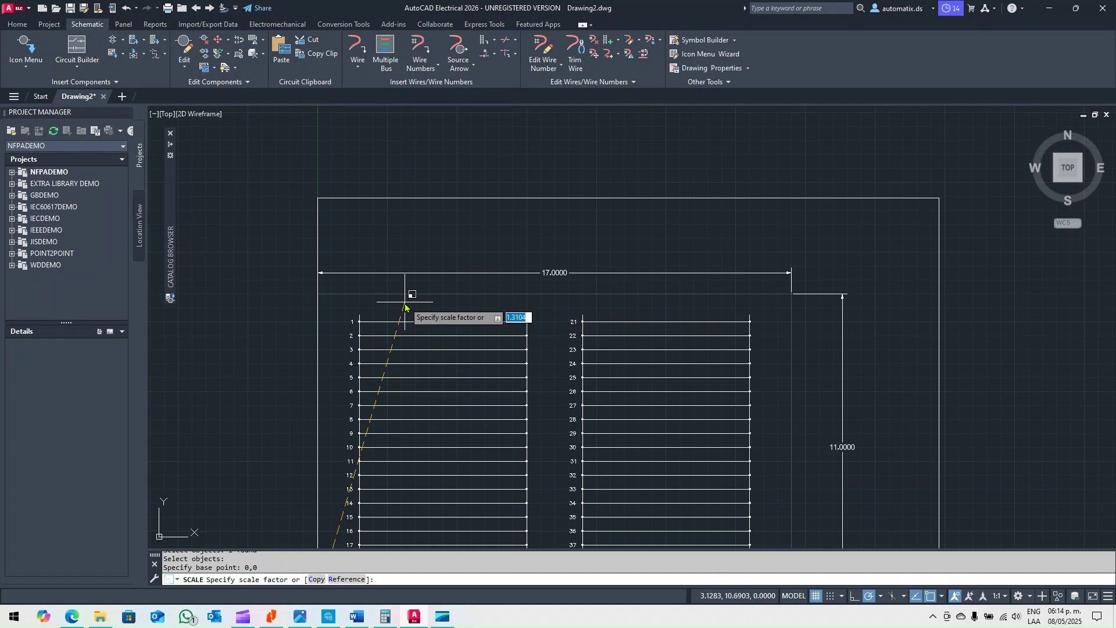
{"action": "type", "text": "1."}
{"action": "key", "text": "Return"}
{"action": "scroll", "coordinate": [628, 270], "scroll_direction": "down", "scroll_amount": 2}
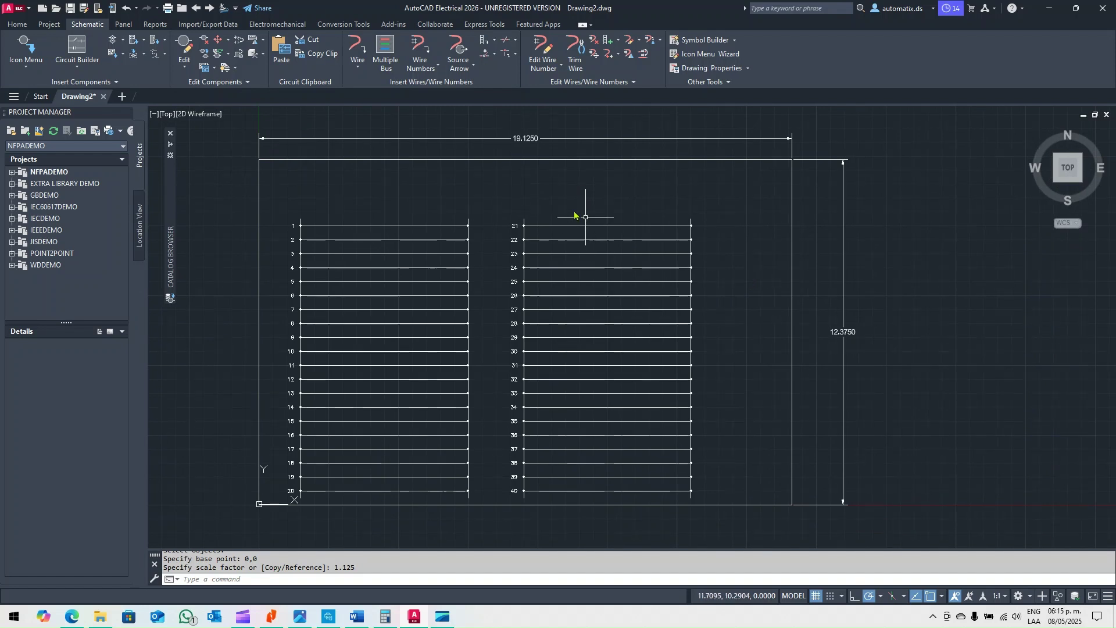
{"action": "mouse_move", "coordinate": [488, 214]}
{"action": "middle_mouse_down"}
{"action": "mouse_move", "coordinate": [530, 196]}
{"action": "mouse_move", "coordinate": [531, 175]}
{"action": "middle_mouse_up"}
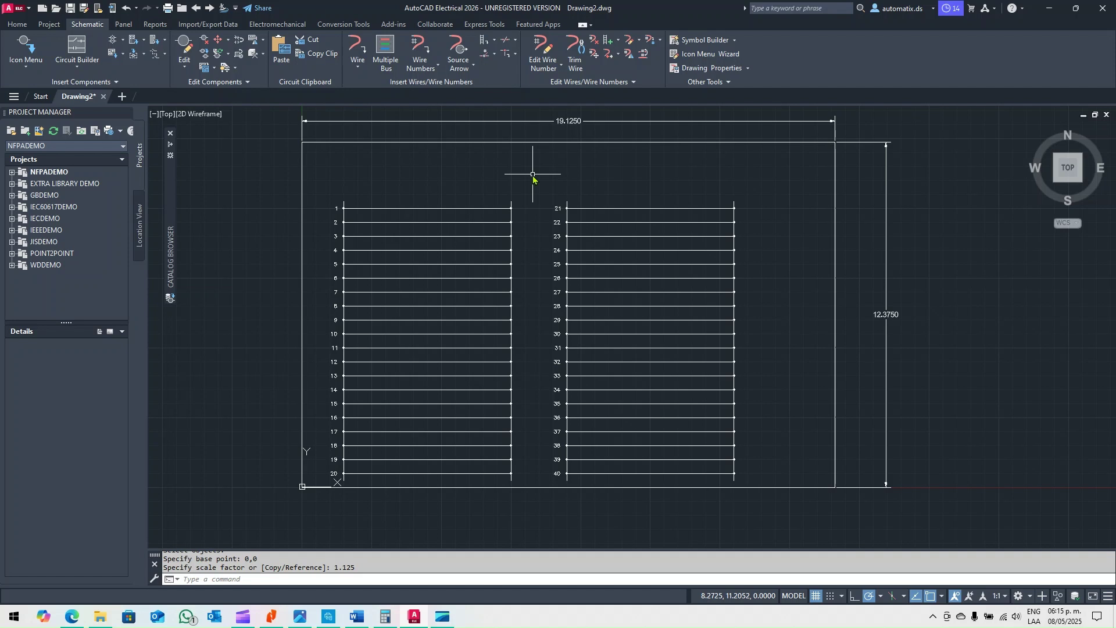
{"action": "middle_click_drag", "start_coordinate": [533, 174], "coordinate": [541, 196]}
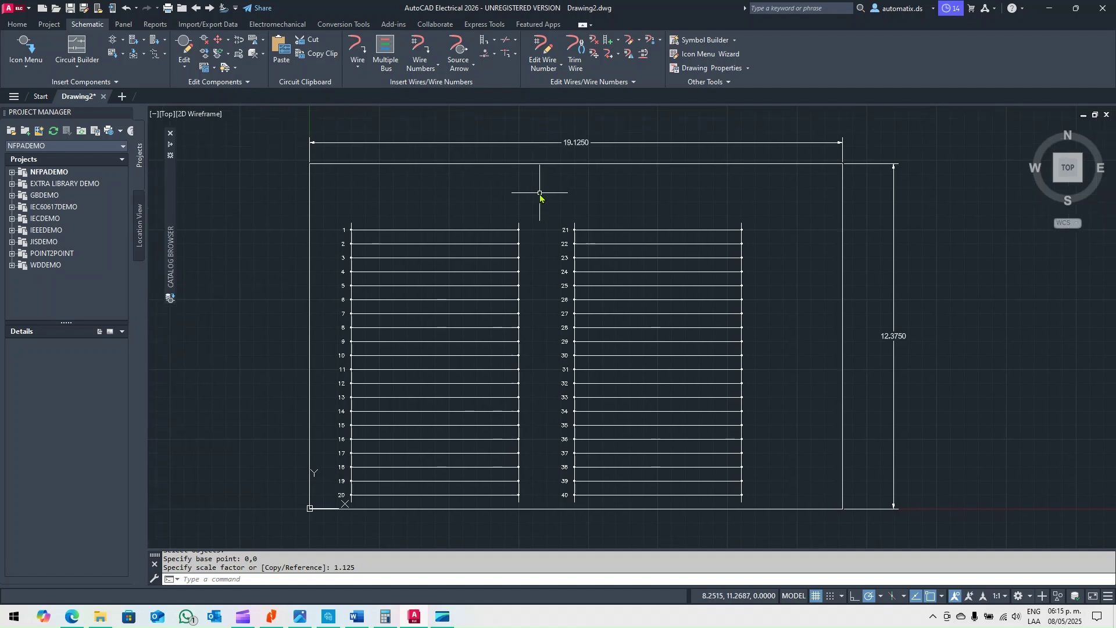
{"action": "scroll", "coordinate": [538, 227], "scroll_direction": "up", "scroll_amount": 2}
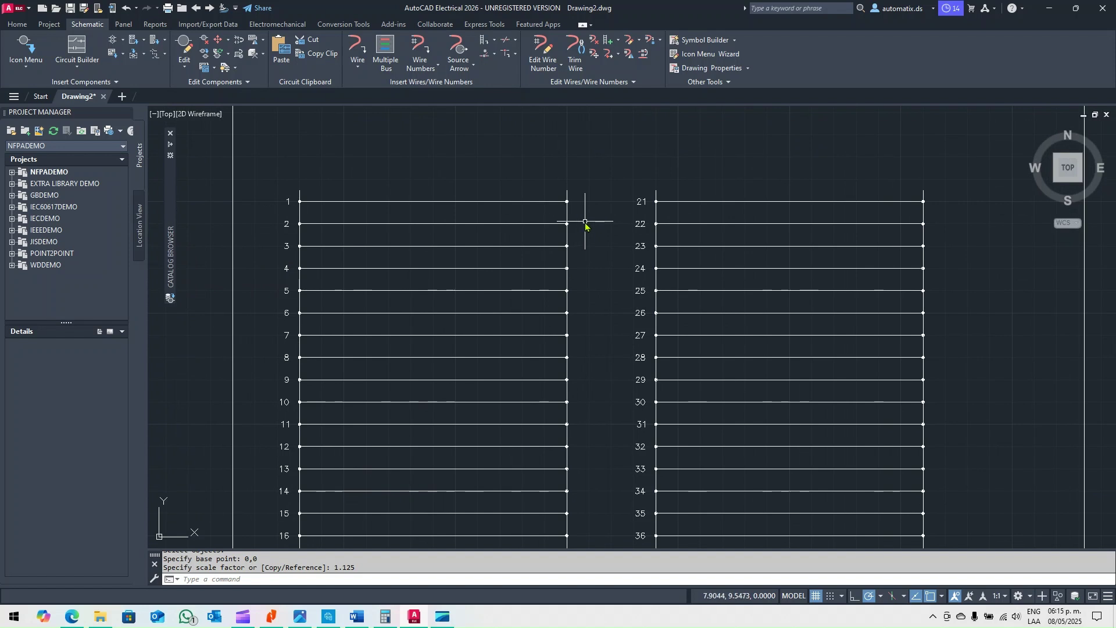
{"action": "scroll", "coordinate": [586, 227], "scroll_direction": "down", "scroll_amount": 2}
{"action": "scroll", "coordinate": [593, 221], "scroll_direction": "up", "scroll_amount": 2}
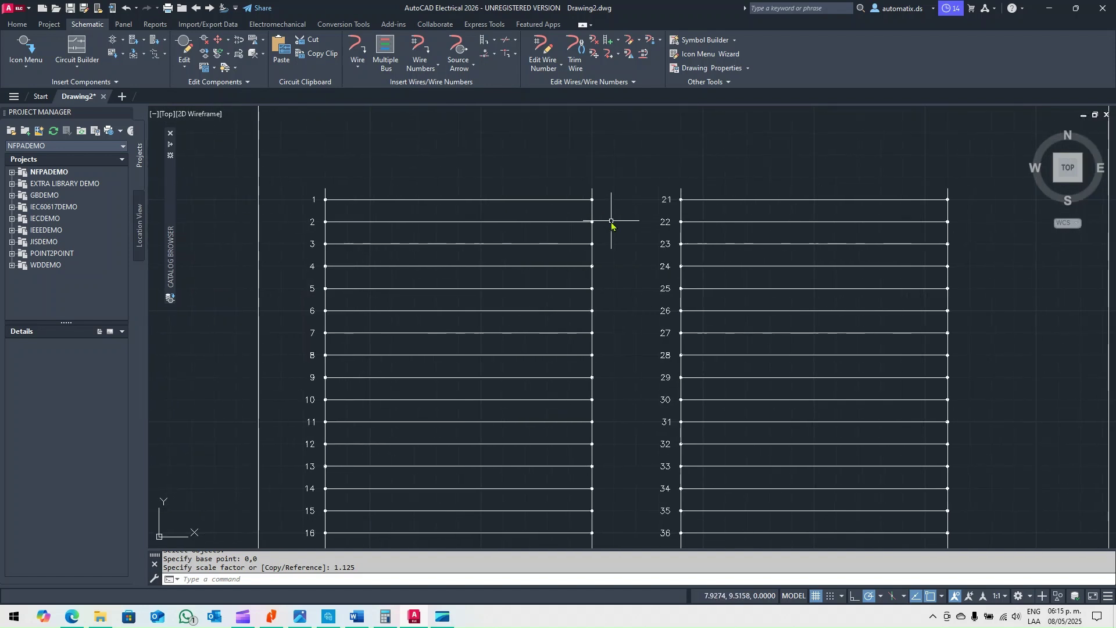
{"action": "scroll", "coordinate": [612, 226], "scroll_direction": "down", "scroll_amount": 2}
{"action": "scroll", "coordinate": [611, 227], "scroll_direction": "up", "scroll_amount": 2}
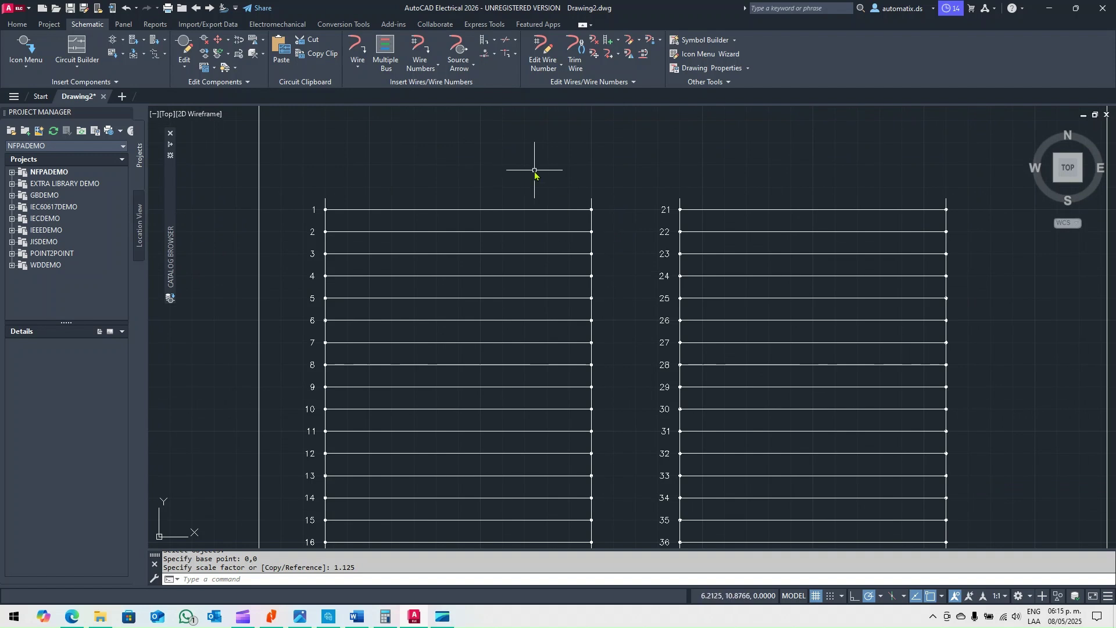
Start inserting a normally closed push button, with grid snap turned on and object snap turned off for its placement.
{"action": "left_click", "coordinate": [25, 46]}
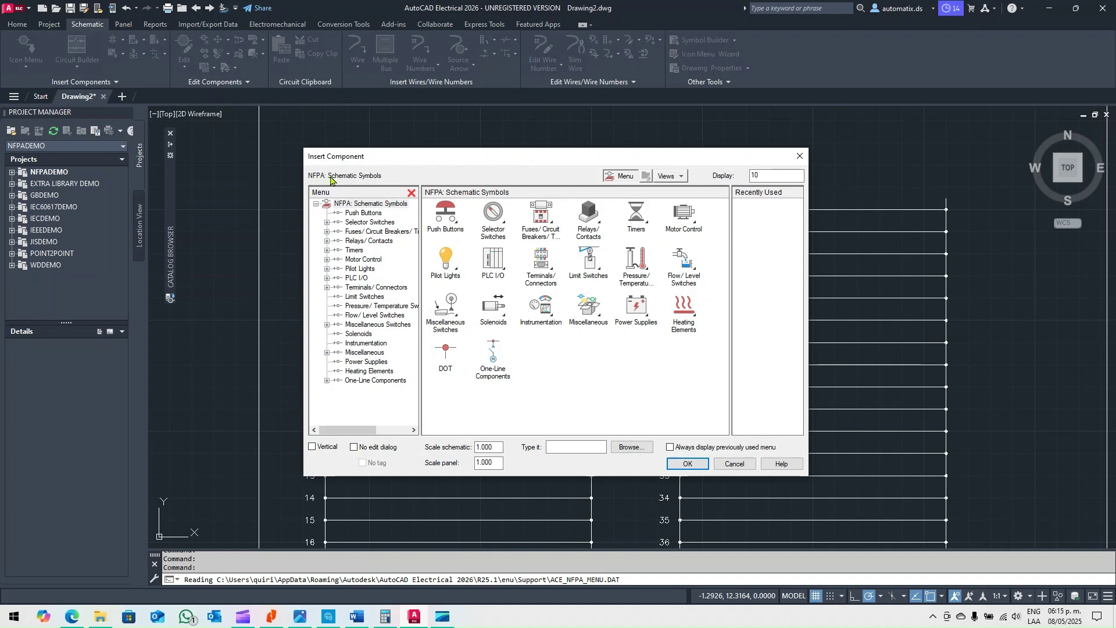
{"action": "left_click", "coordinate": [451, 224]}
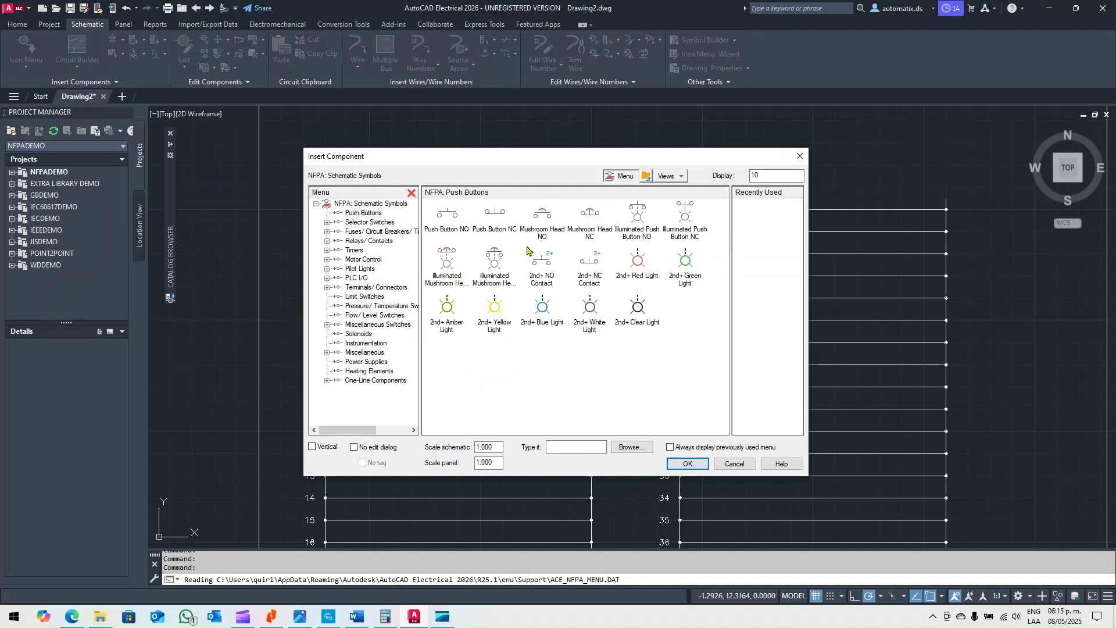
{"action": "left_click", "coordinate": [500, 221]}
{"action": "scroll", "coordinate": [407, 231], "scroll_direction": "up", "scroll_amount": 4}
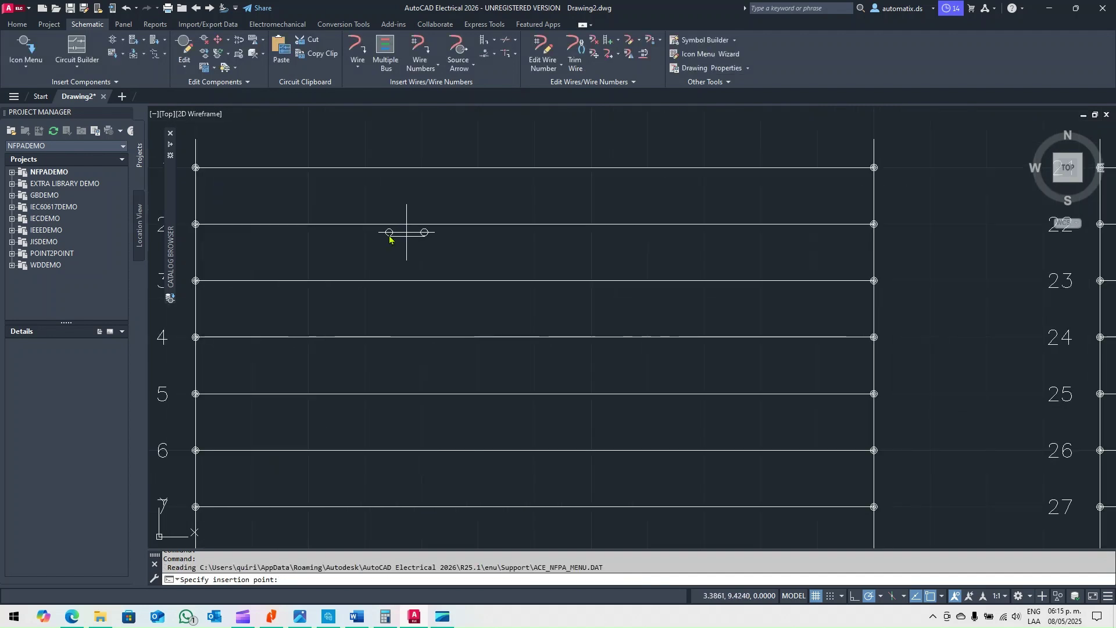
{"action": "middle_click_drag", "start_coordinate": [369, 175], "coordinate": [450, 227]}
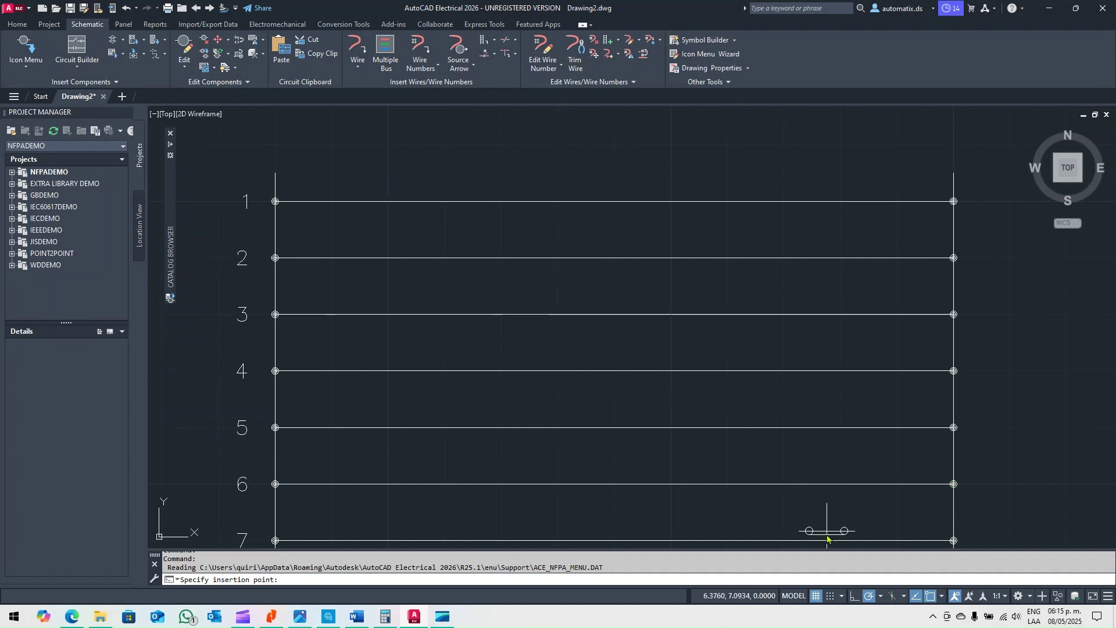
{"action": "left_click", "coordinate": [831, 596]}
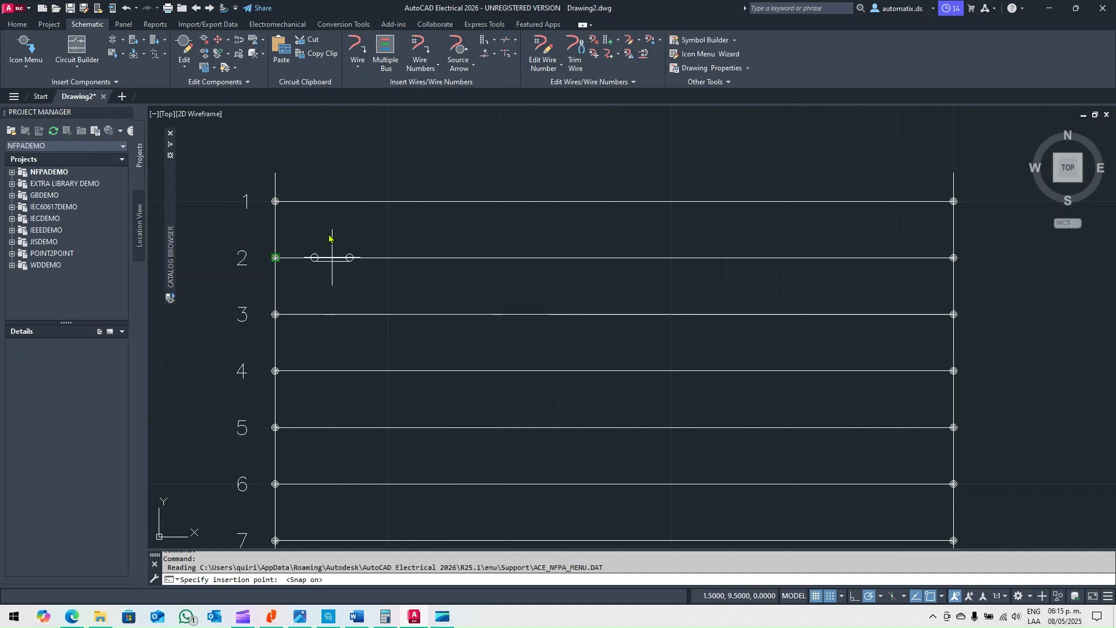
{"action": "scroll", "coordinate": [290, 226], "scroll_direction": "up", "scroll_amount": 4}
{"action": "scroll", "coordinate": [248, 214], "scroll_direction": "down", "scroll_amount": 2}
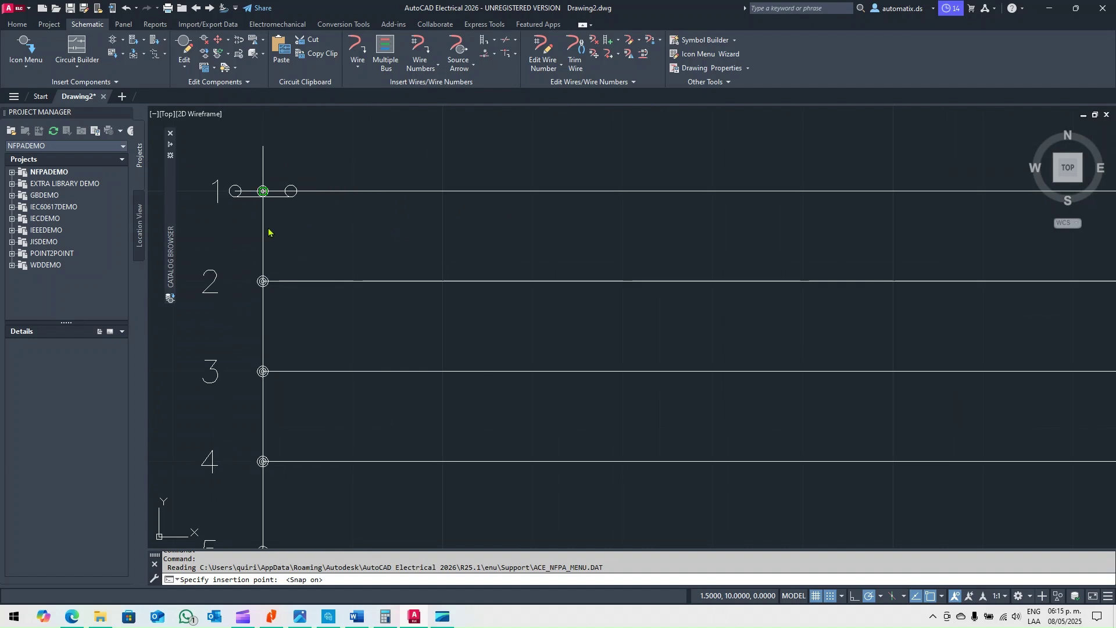
{"action": "middle_click_drag", "start_coordinate": [264, 237], "coordinate": [378, 255]}
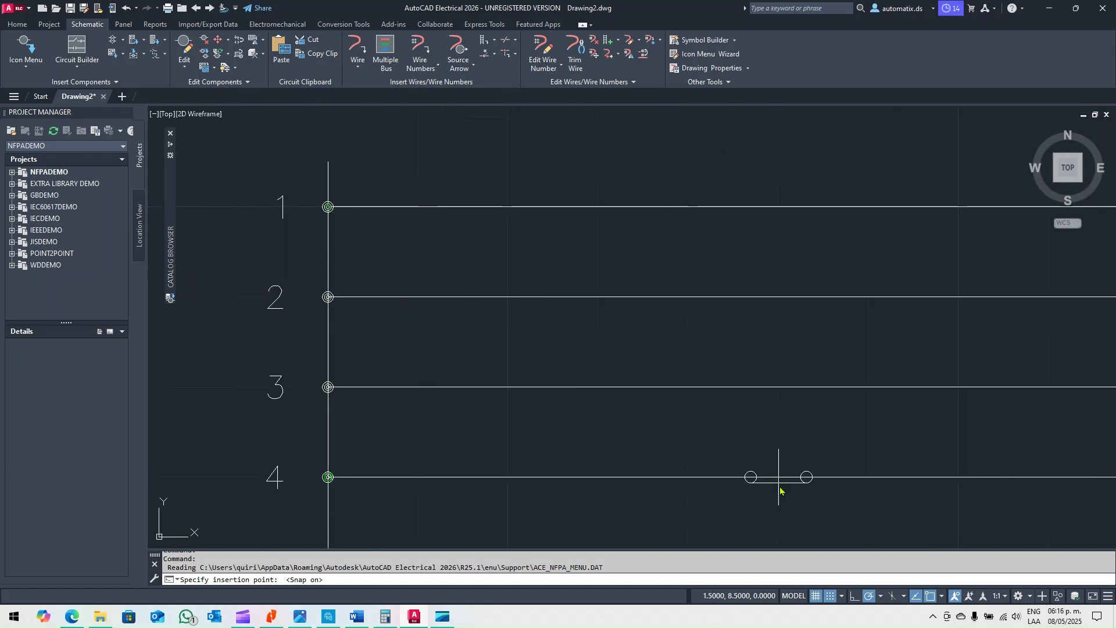
{"action": "left_click", "coordinate": [929, 597]}
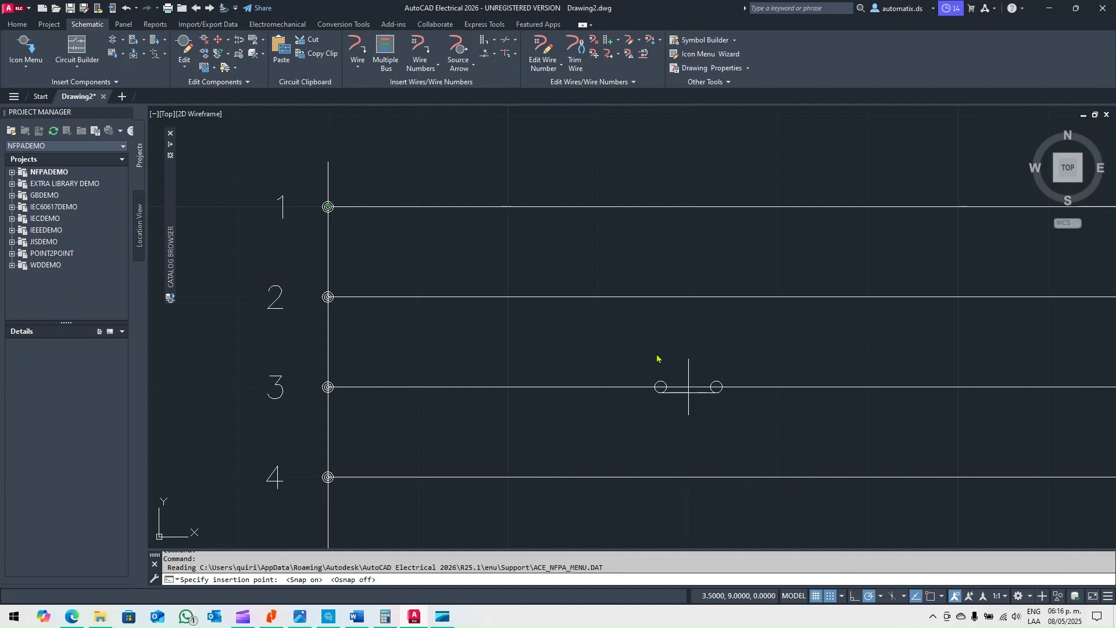
Place the normally closed push button on rung 1 at 2.5,10 with the description PARO.
{"action": "scroll", "coordinate": [582, 286], "scroll_direction": "down", "scroll_amount": 4}
{"action": "scroll", "coordinate": [492, 269], "scroll_direction": "up", "scroll_amount": 3}
{"action": "left_click", "coordinate": [491, 260]}
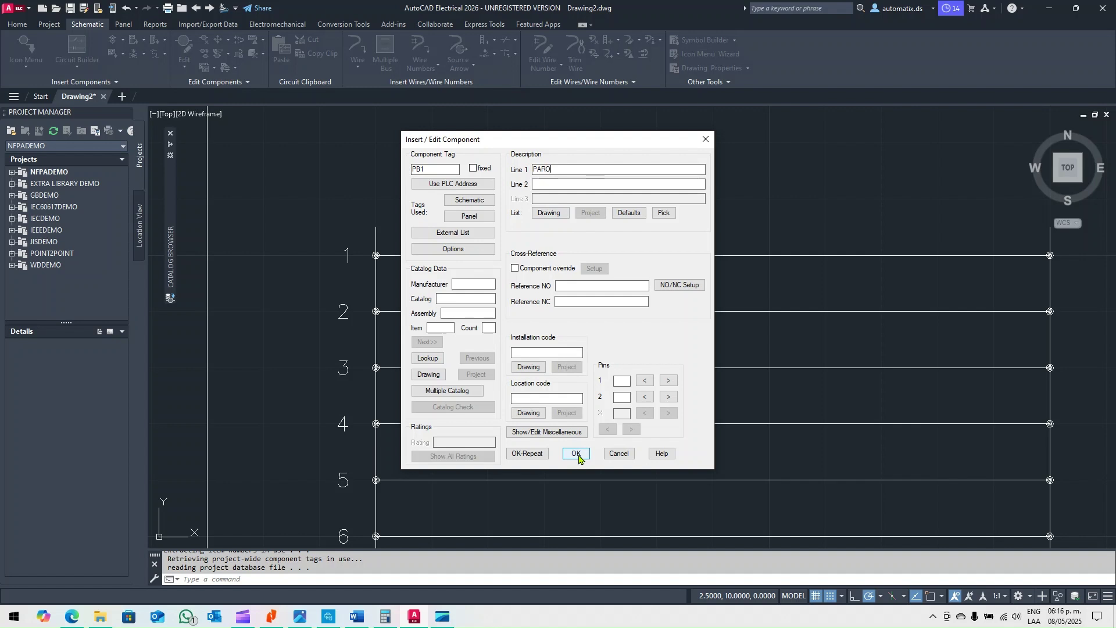
{"action": "left_click", "coordinate": [575, 454]}
{"action": "scroll", "coordinate": [593, 269], "scroll_direction": "down", "scroll_amount": 3}
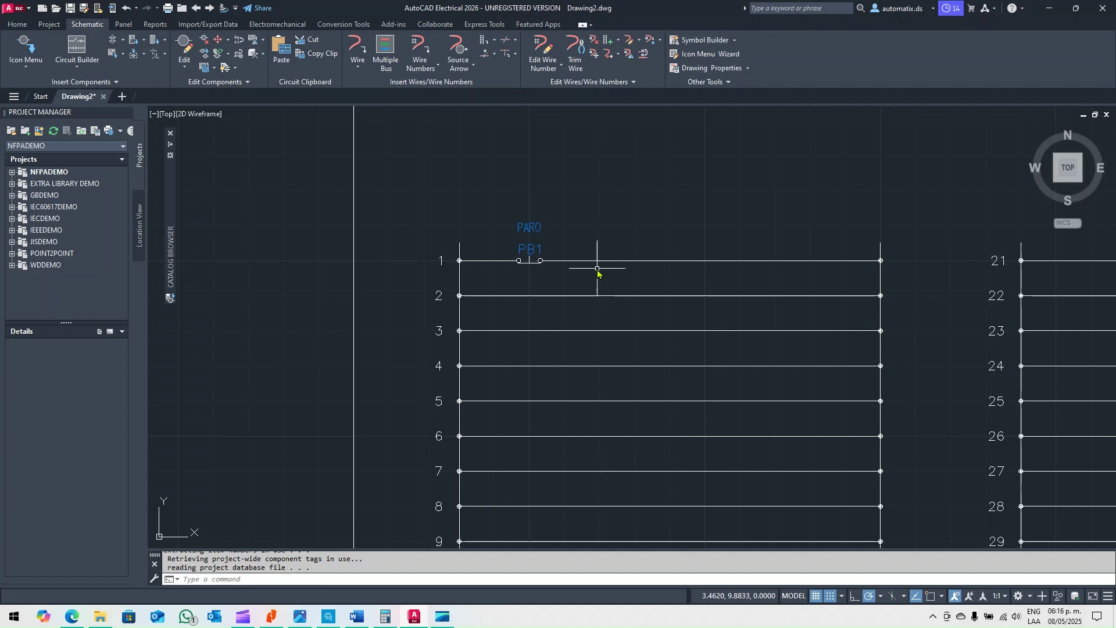
Insert a normally open push button on rung 1 at 4,10 with the description ARRANQUE.
{"action": "left_click", "coordinate": [26, 48]}
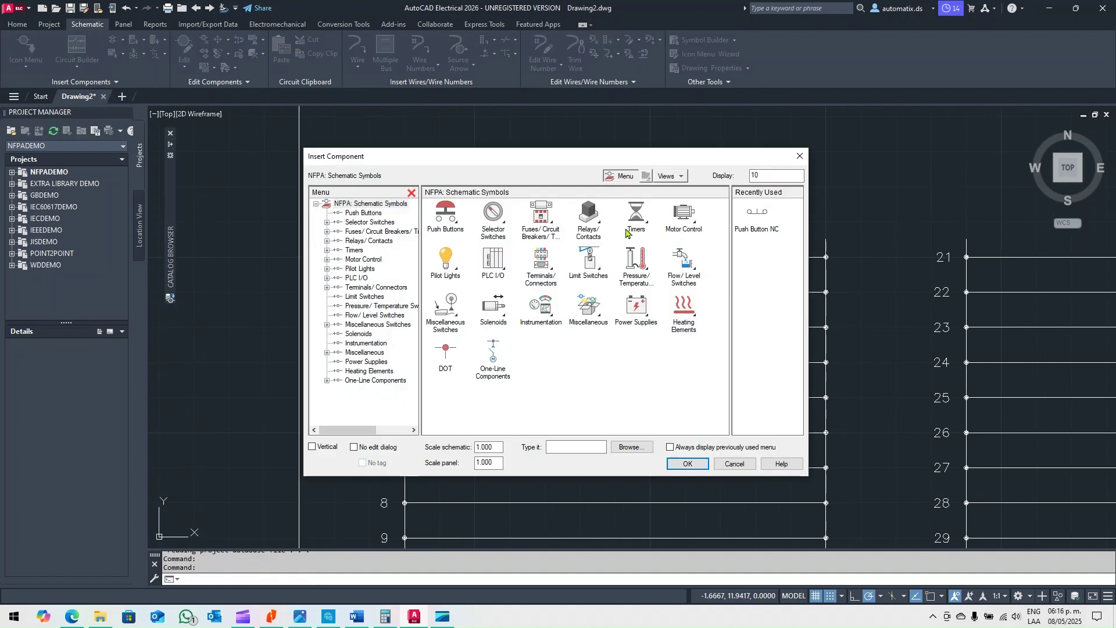
{"action": "left_click", "coordinate": [459, 225]}
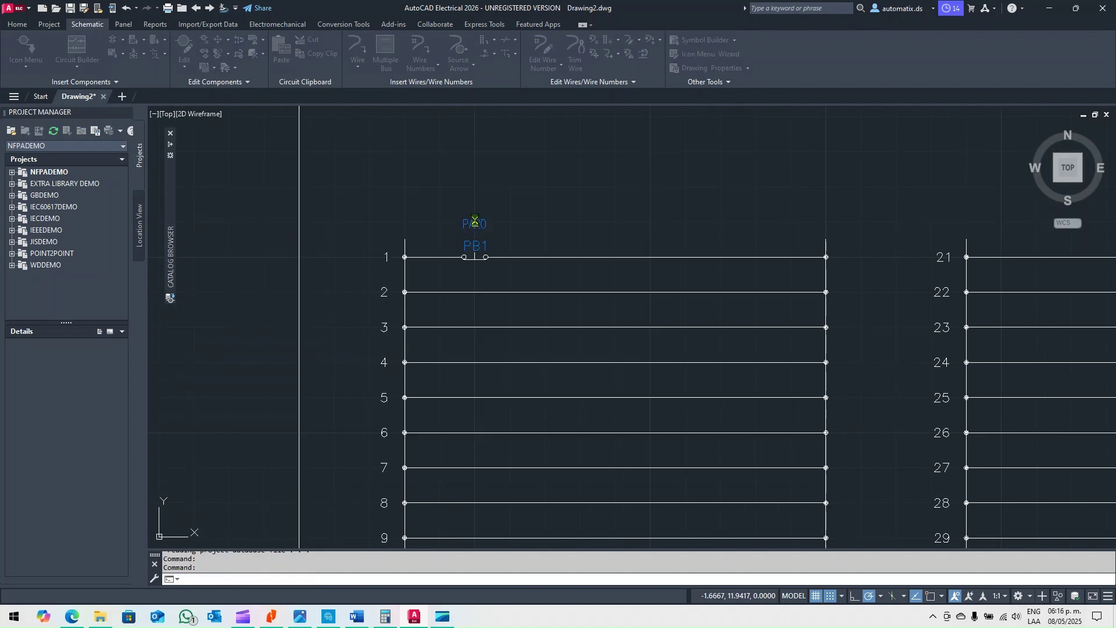
{"action": "left_click", "coordinate": [577, 257]}
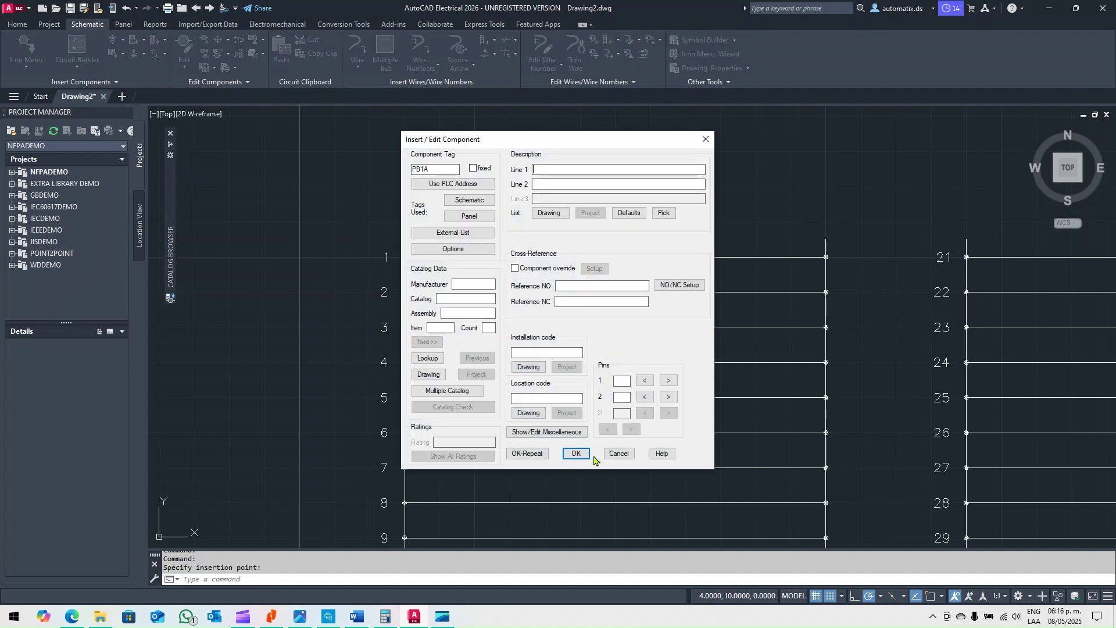
{"action": "type", "text": "ARRANQUE"}
{"action": "left_click", "coordinate": [576, 454]}
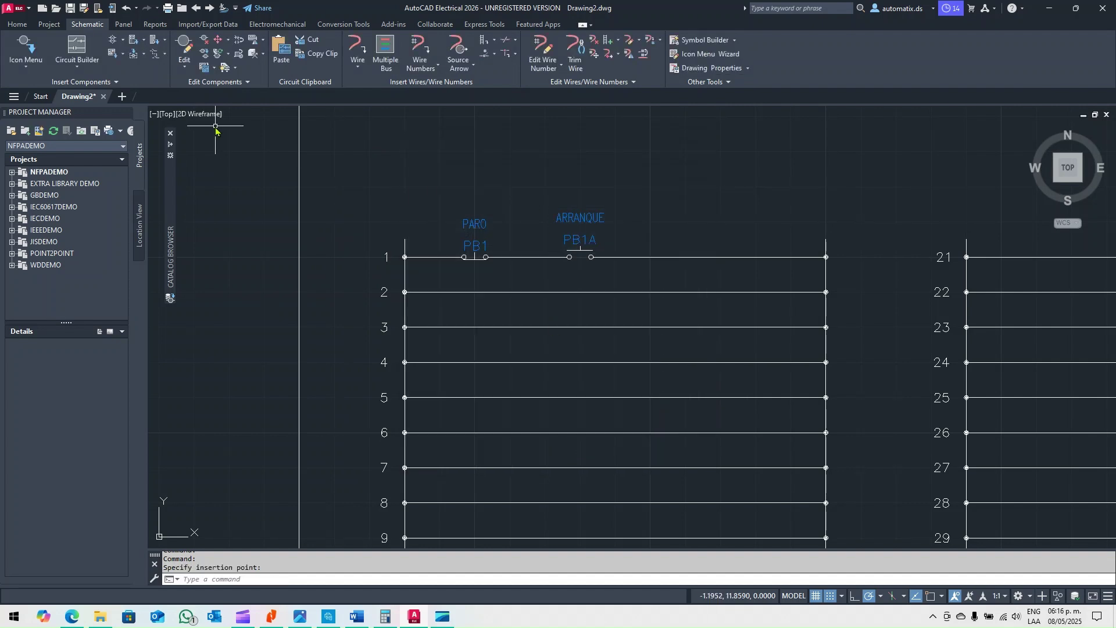
Insert a relay coil near the end of rung 1 at 6.5,10 with the description RELEVADOR.
{"action": "left_click", "coordinate": [26, 46]}
{"action": "left_click", "coordinate": [589, 218]}
{"action": "left_click", "coordinate": [455, 218]}
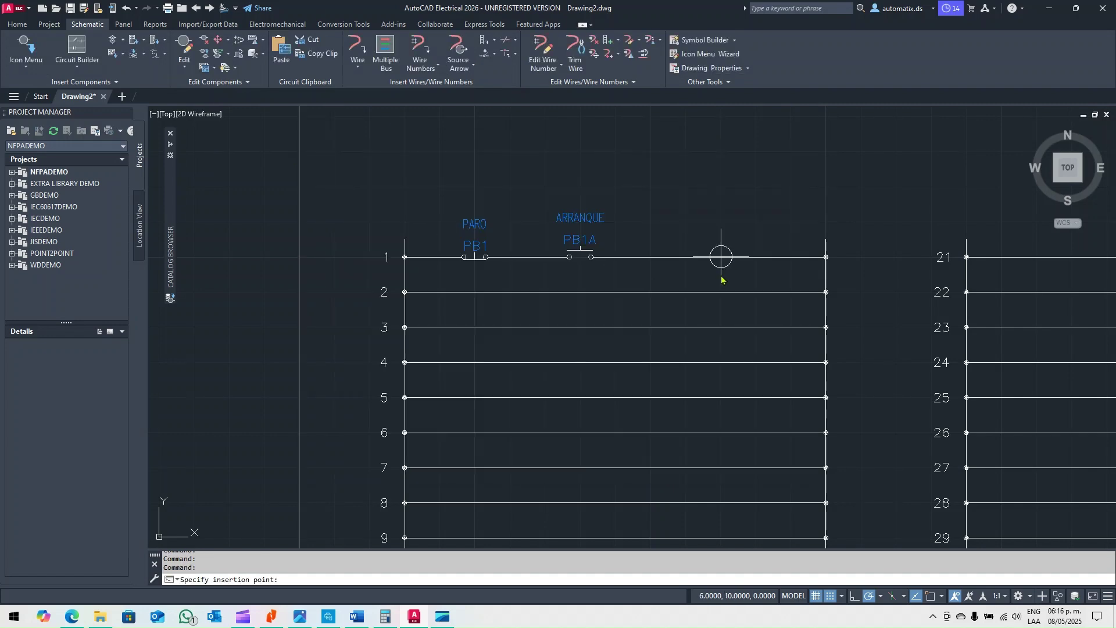
{"action": "left_click", "coordinate": [756, 257]}
{"action": "left_click_drag", "start_coordinate": [597, 144], "coordinate": [518, 177]}
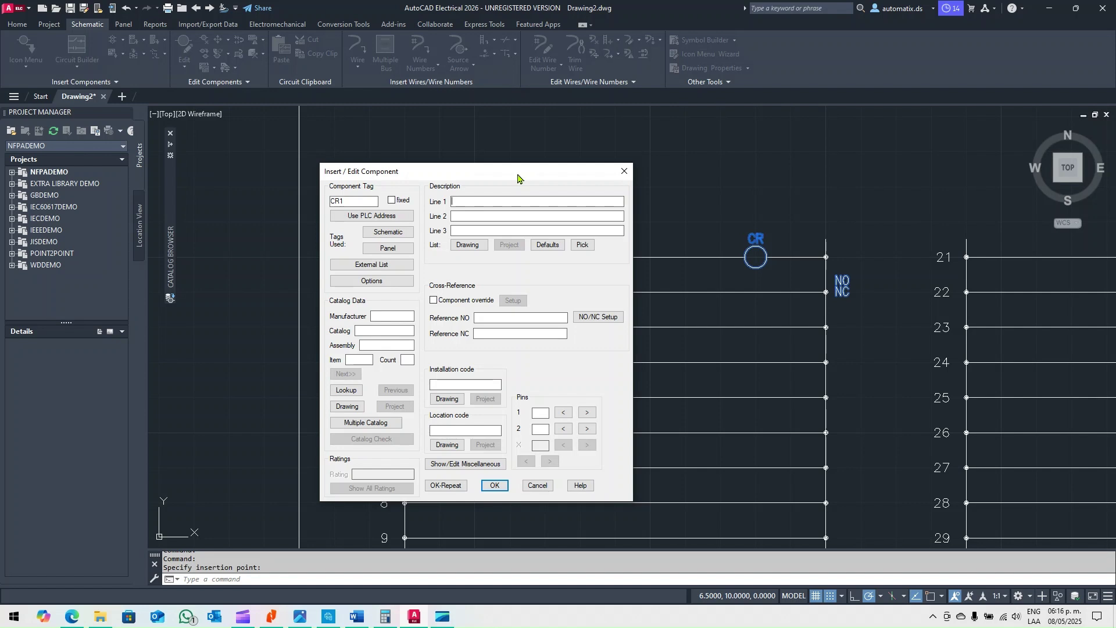
{"action": "type", "text": "VADOR"}
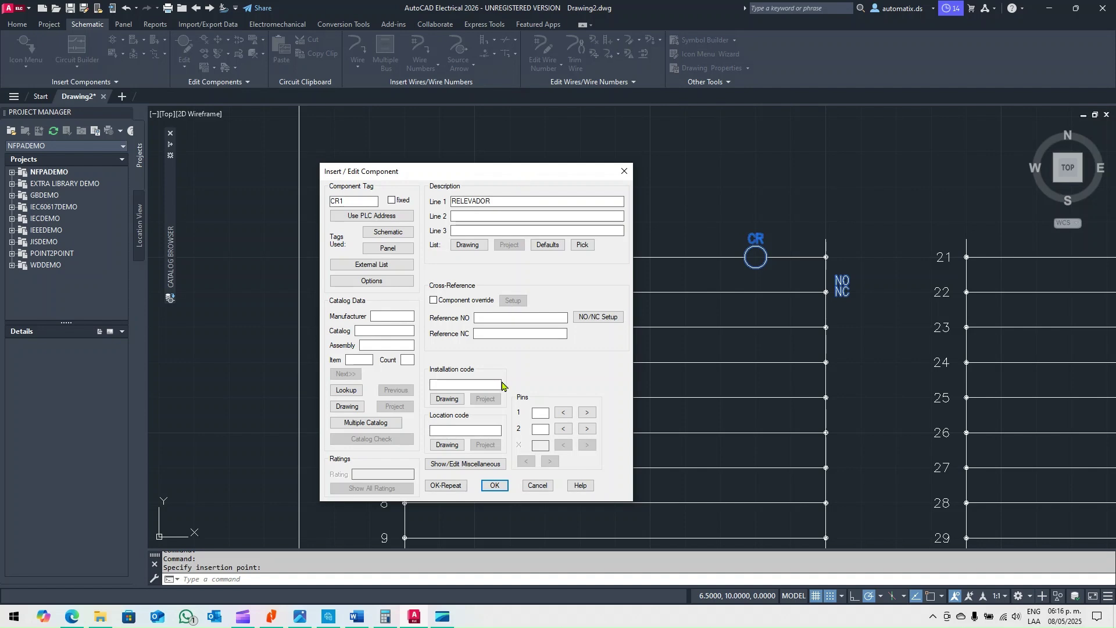
{"action": "left_click", "coordinate": [494, 486]}
{"action": "scroll", "coordinate": [575, 289], "scroll_direction": "down", "scroll_amount": 2}
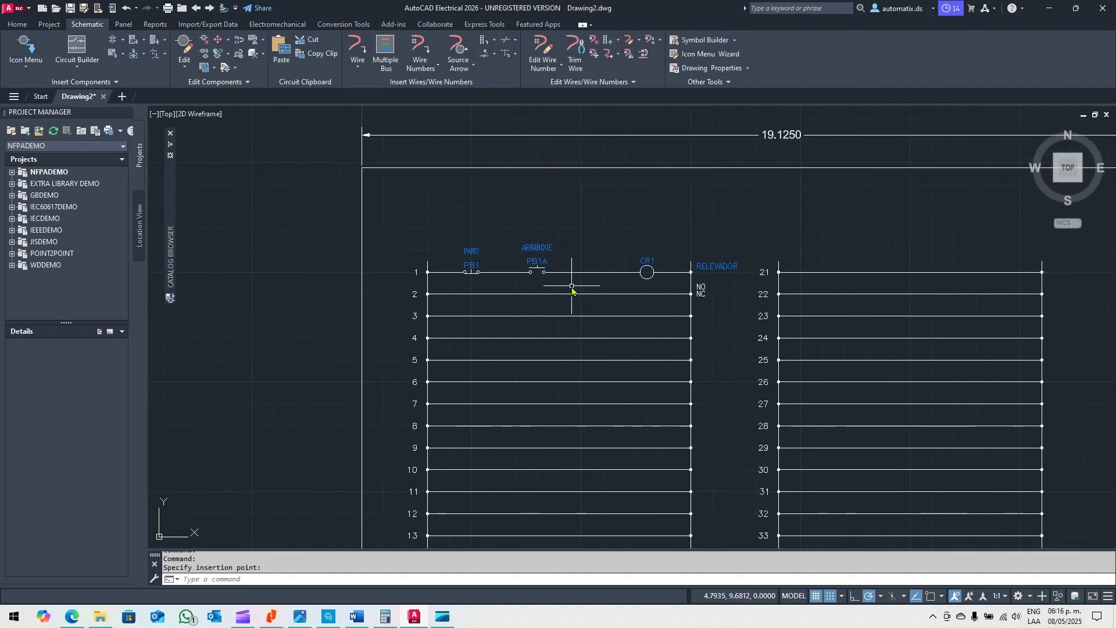
Insert a normally open relay contact on rung 2 at 4,9.5 below the start button, linked to coil CR1.
{"action": "scroll", "coordinate": [575, 289], "scroll_direction": "up", "scroll_amount": 2}
{"action": "left_click", "coordinate": [25, 51]}
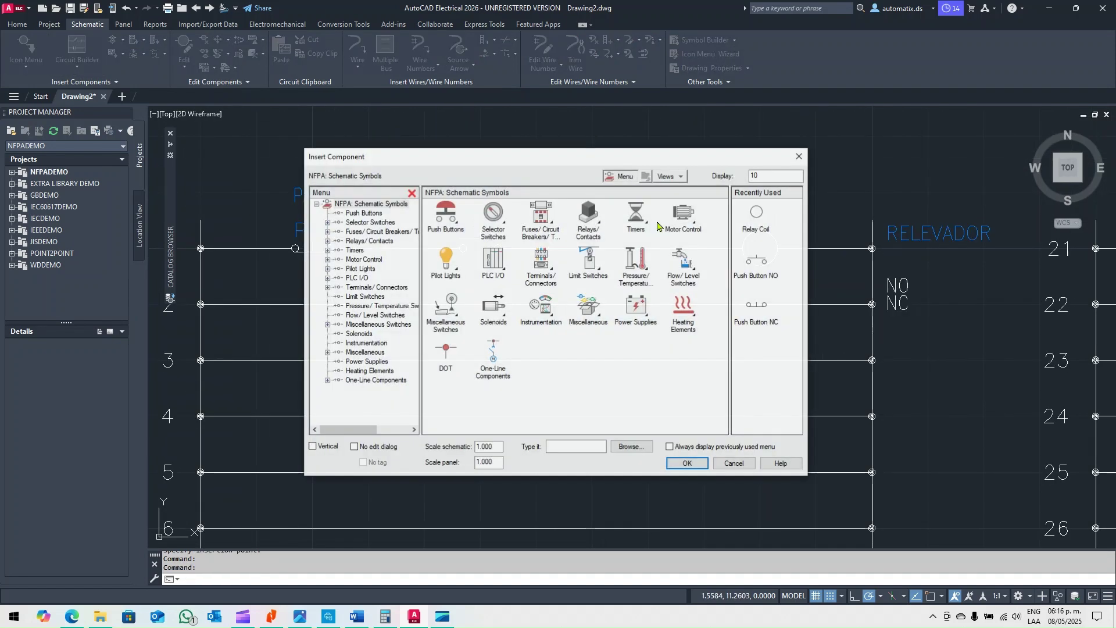
{"action": "left_click", "coordinate": [588, 216]}
{"action": "left_click", "coordinate": [495, 218]}
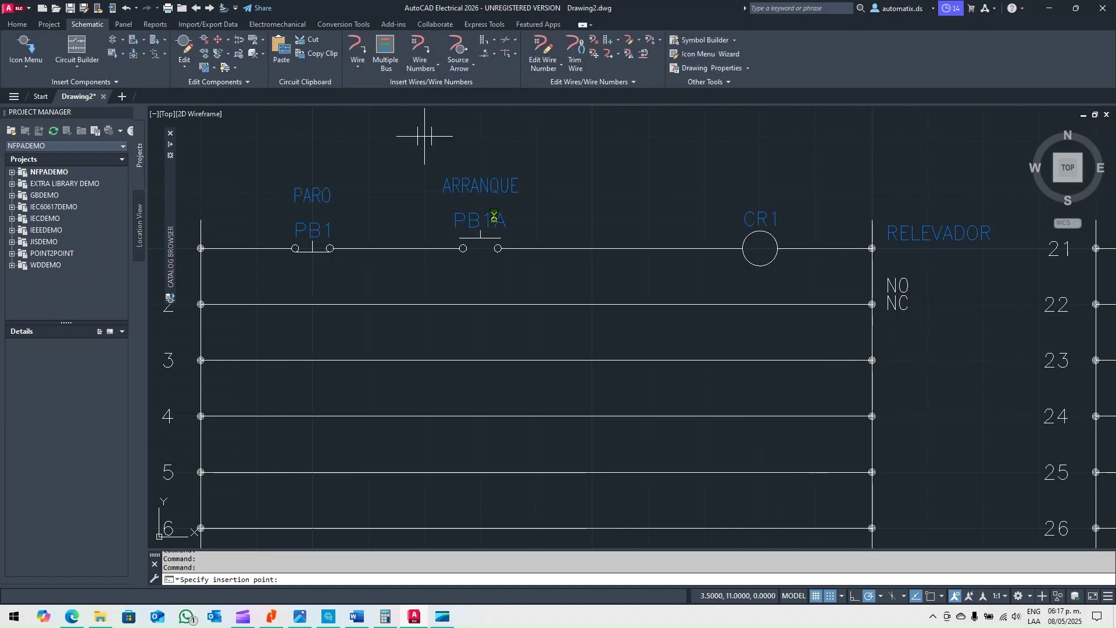
{"action": "left_click", "coordinate": [499, 303]}
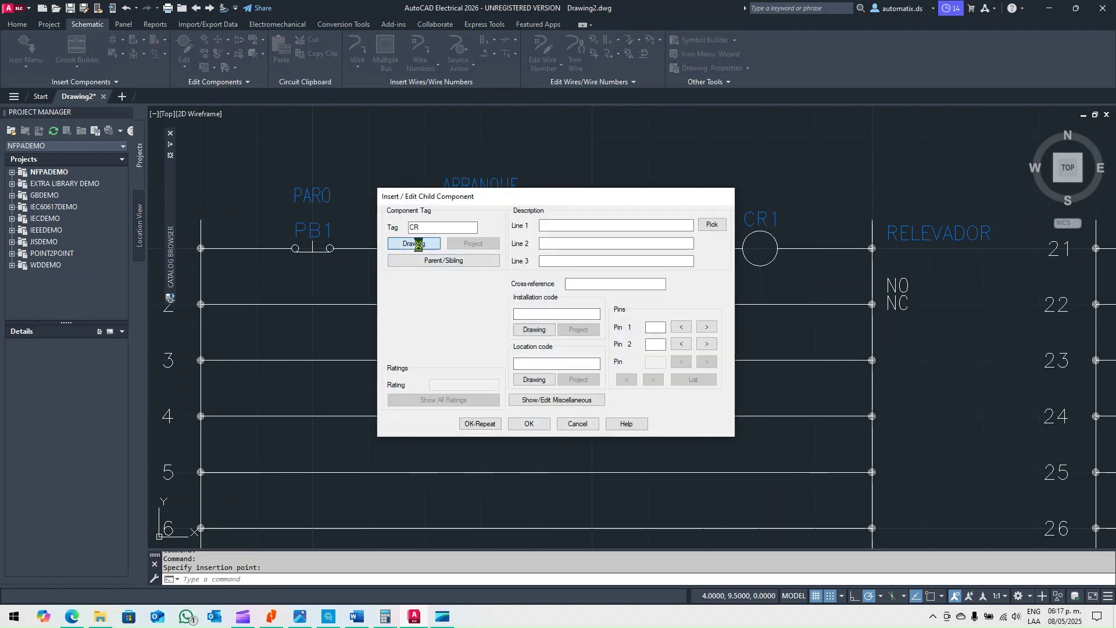
{"action": "left_click", "coordinate": [493, 222]}
{"action": "left_click", "coordinate": [528, 404]}
{"action": "left_click", "coordinate": [529, 424]}
Draw vertical wires between rungs 1 and 2 on both sides of the CR1 contact, paralleling it with the ARRANQUE button.
{"action": "left_click", "coordinate": [349, 49]}
{"action": "left_click", "coordinate": [425, 248]}
{"action": "left_click", "coordinate": [425, 304]}
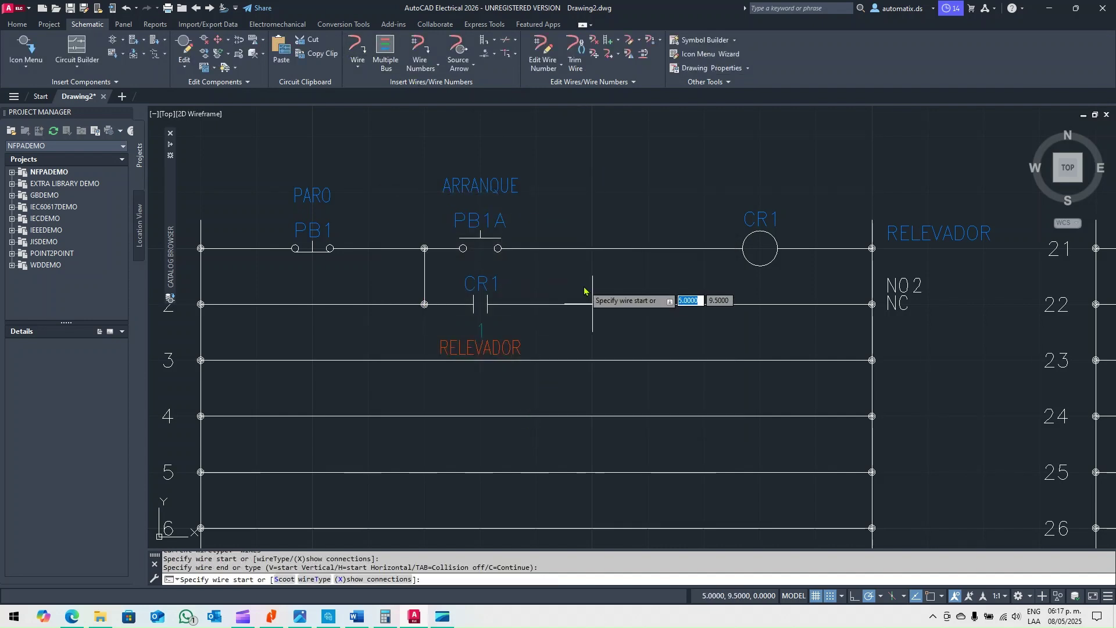
{"action": "left_click", "coordinate": [536, 248]}
{"action": "left_click", "coordinate": [536, 304]}
{"action": "right_click", "coordinate": [589, 267]}
{"action": "left_click", "coordinate": [605, 271]}
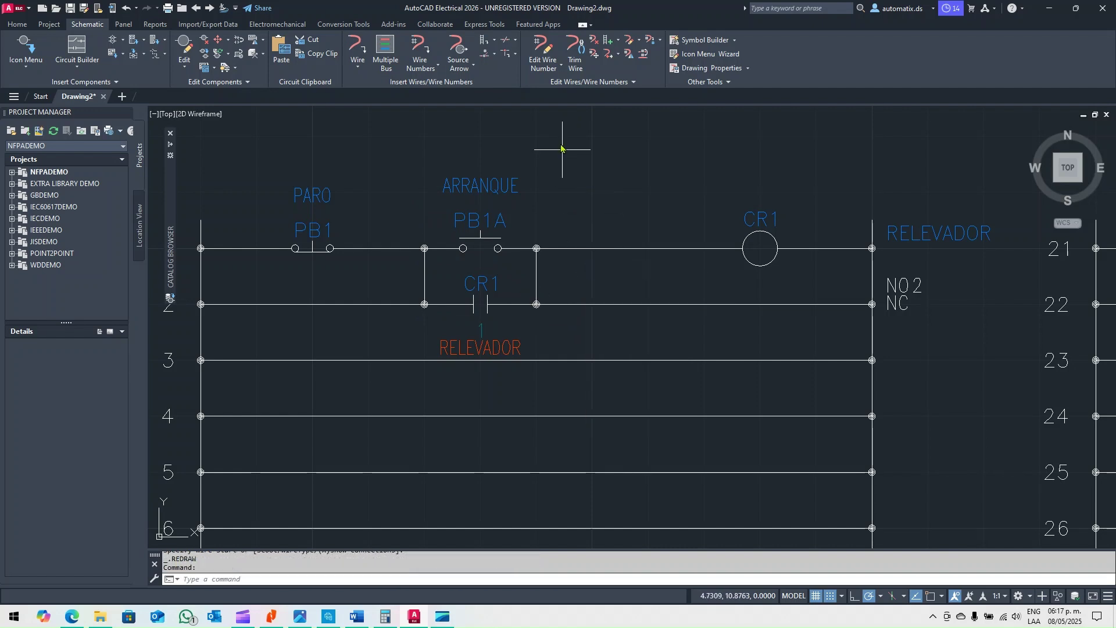
Trim the leftover rung 2 wire on both sides of the CR1 contact branch.
{"action": "left_click", "coordinate": [575, 49]}
{"action": "left_click", "coordinate": [368, 304]}
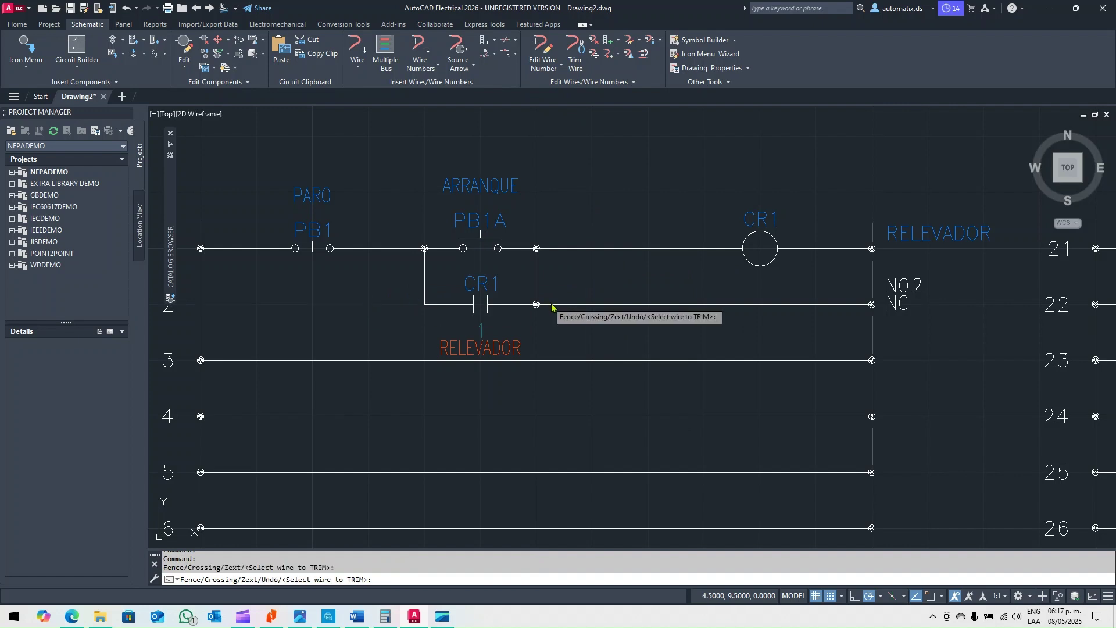
{"action": "left_click", "coordinate": [581, 304]}
{"action": "key", "text": "Return"}
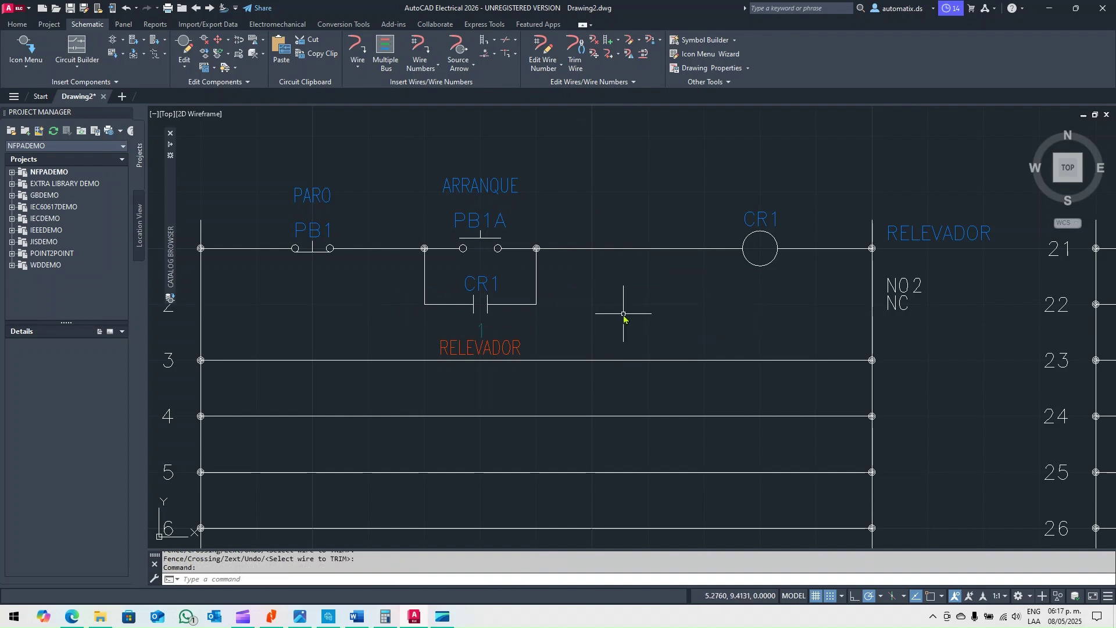
Trim away the empty rung 3 wire of the first ladder.
{"action": "scroll", "coordinate": [668, 284], "scroll_direction": "down", "scroll_amount": 6}
{"action": "middle_click_drag", "start_coordinate": [617, 255], "coordinate": [554, 204]}
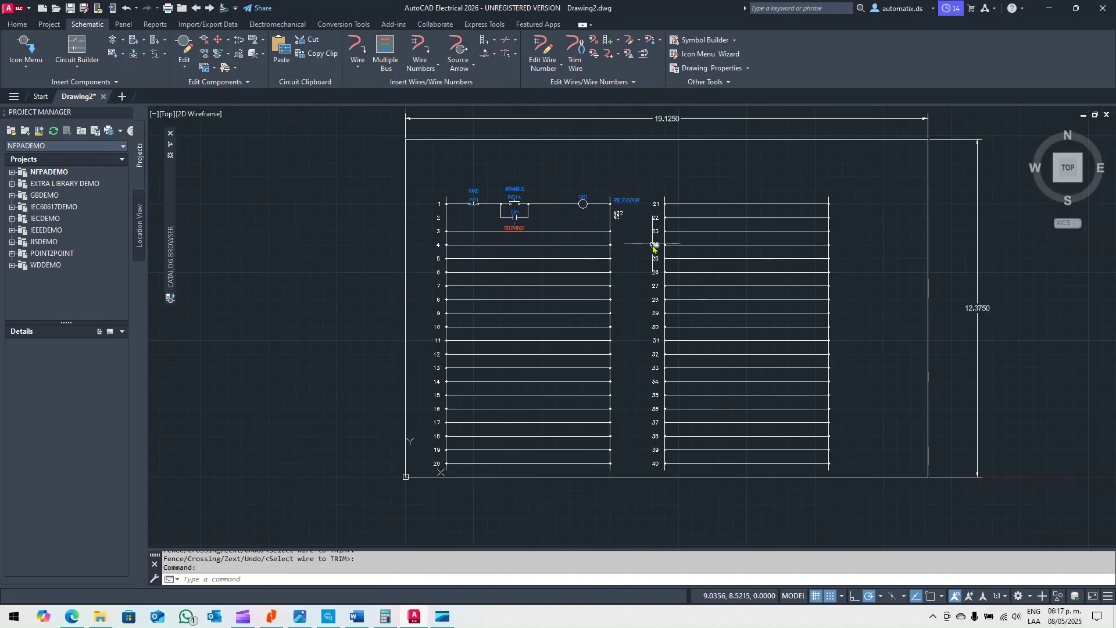
{"action": "scroll", "coordinate": [634, 239], "scroll_direction": "up", "scroll_amount": 2}
{"action": "scroll", "coordinate": [634, 239], "scroll_direction": "down", "scroll_amount": 5}
{"action": "scroll", "coordinate": [598, 208], "scroll_direction": "up", "scroll_amount": 6}
{"action": "scroll", "coordinate": [603, 215], "scroll_direction": "down", "scroll_amount": 2}
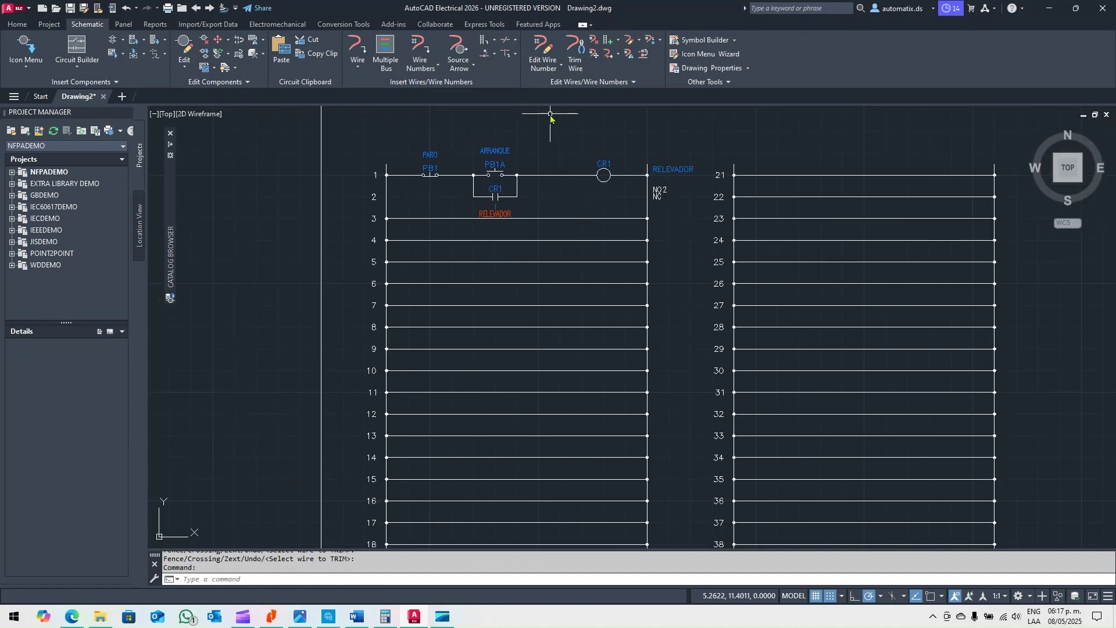
{"action": "middle_click_drag", "start_coordinate": [576, 169], "coordinate": [580, 186]}
{"action": "key", "text": "Return"}
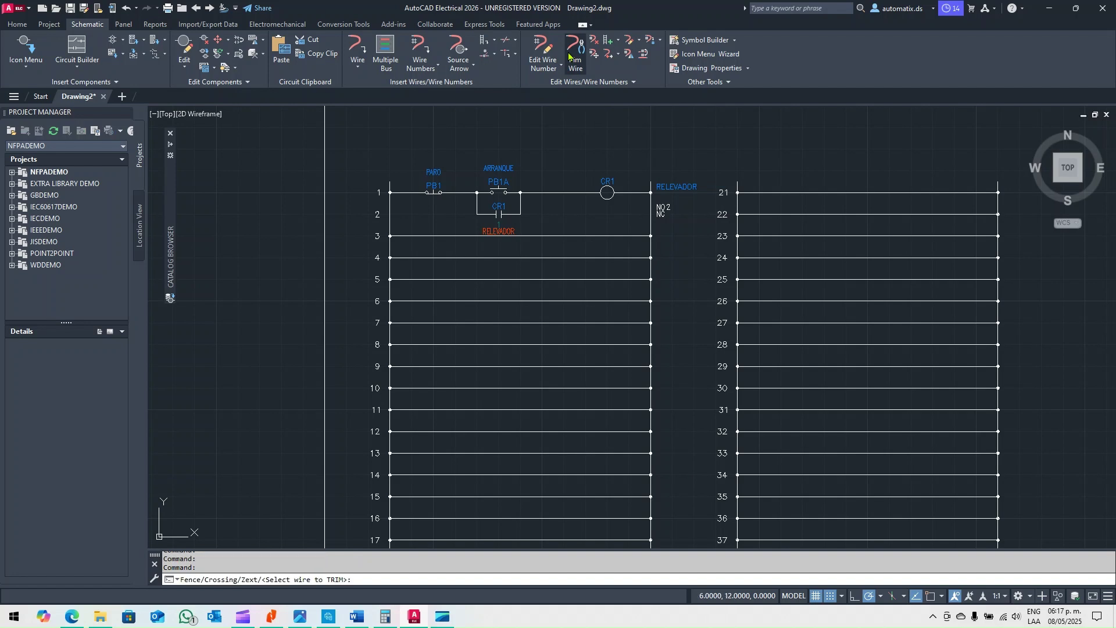
{"action": "left_click", "coordinate": [523, 235]}
{"action": "scroll", "coordinate": [495, 246], "scroll_direction": "up", "scroll_amount": 2}
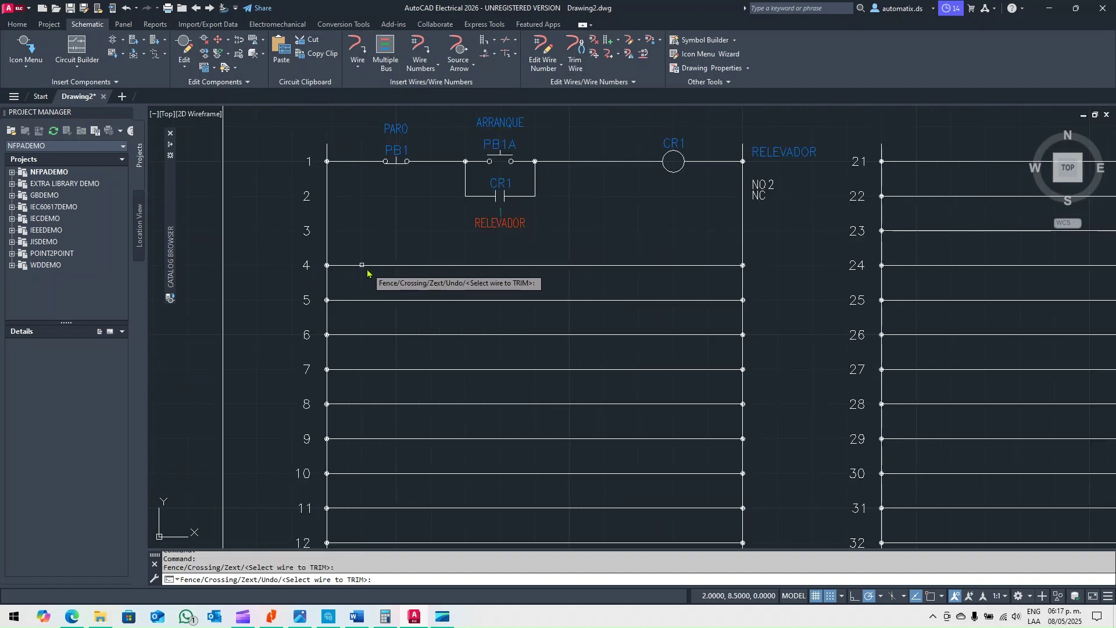
{"action": "key", "text": "Escape"}
Check the trimmed first rungs and the placement of both ladders within the frame.
{"action": "scroll", "coordinate": [419, 266], "scroll_direction": "down", "scroll_amount": 4}
{"action": "scroll", "coordinate": [499, 241], "scroll_direction": "up", "scroll_amount": 5}
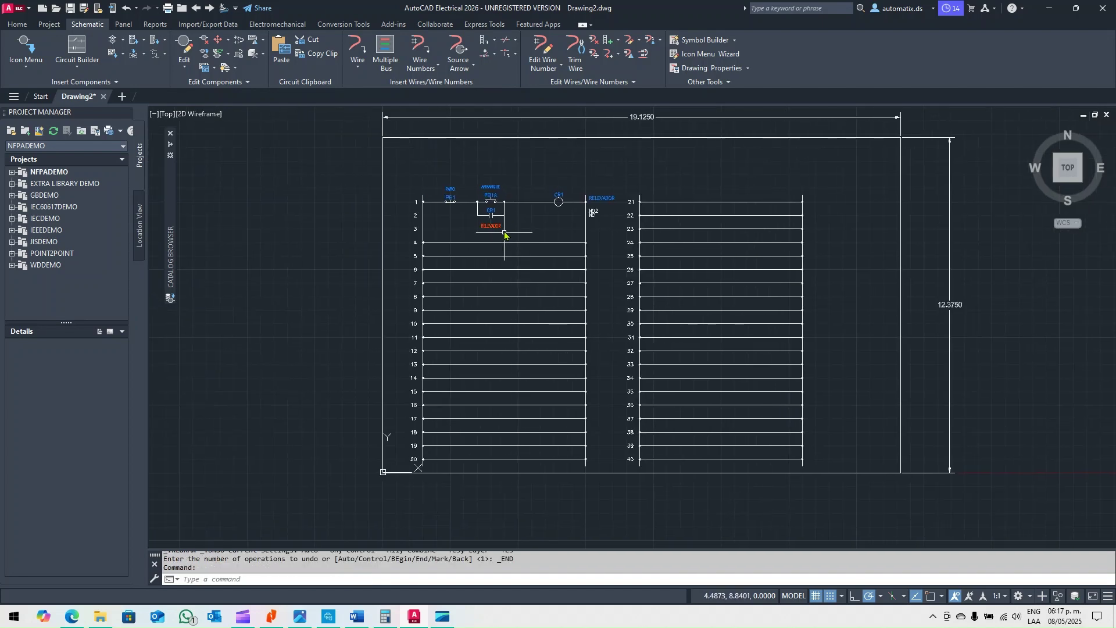
{"action": "scroll", "coordinate": [568, 220], "scroll_direction": "down", "scroll_amount": 5}
{"action": "scroll", "coordinate": [568, 205], "scroll_direction": "up", "scroll_amount": 3}
{"action": "scroll", "coordinate": [578, 209], "scroll_direction": "down", "scroll_amount": 3}
{"action": "scroll", "coordinate": [488, 187], "scroll_direction": "up", "scroll_amount": 4}
{"action": "scroll", "coordinate": [465, 175], "scroll_direction": "up", "scroll_amount": 2}
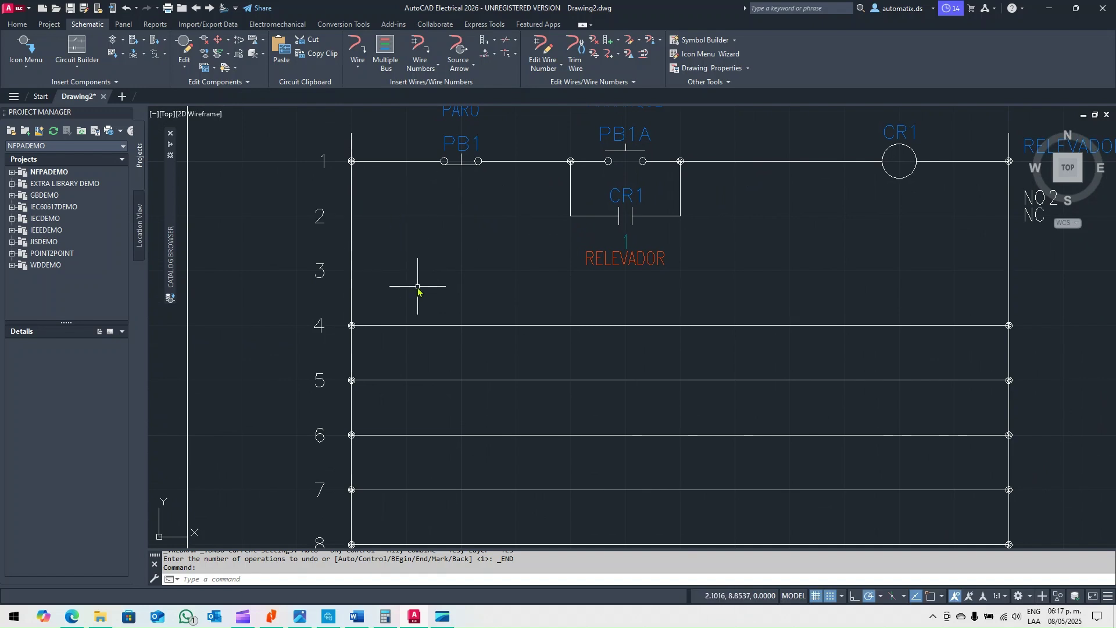
{"action": "scroll", "coordinate": [611, 262], "scroll_direction": "down", "scroll_amount": 4}
{"action": "scroll", "coordinate": [643, 213], "scroll_direction": "down", "scroll_amount": 3}
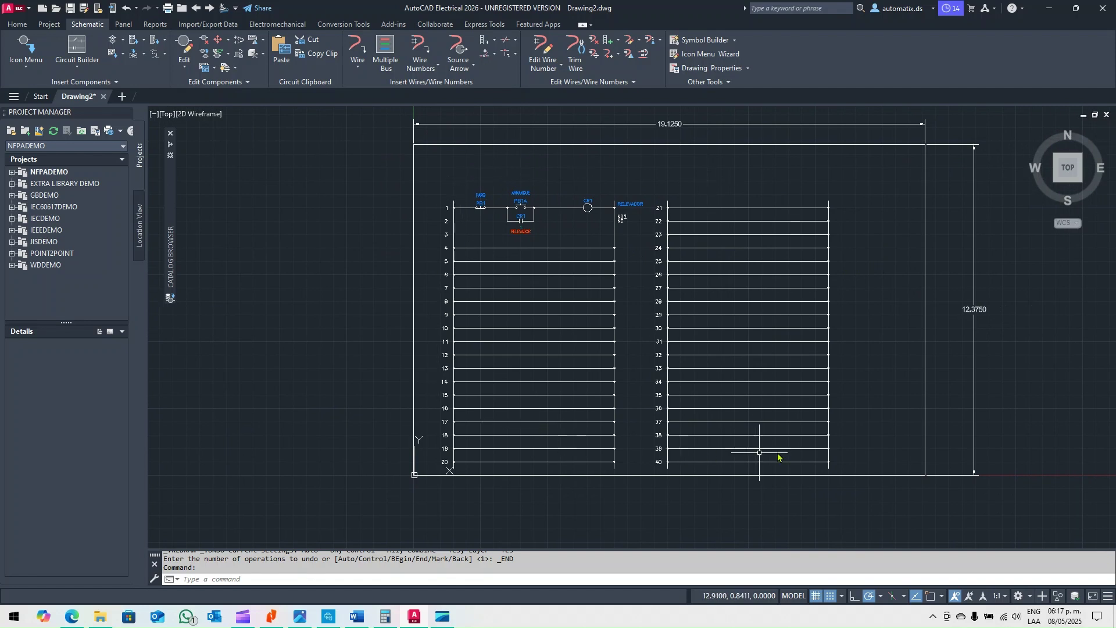
Move both ladders with their circuit about 1 unit right and 1 unit up inside the frame, using rung 1's start as base point.
{"action": "type", "text": "MOVE"}
{"action": "key", "text": "Return"}
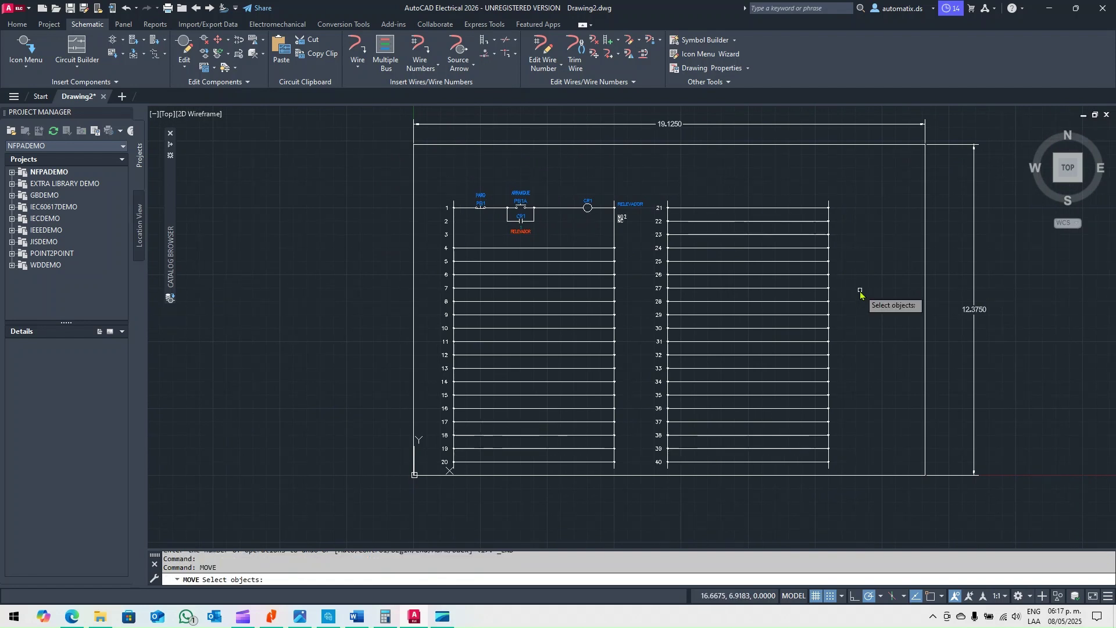
{"action": "left_click", "coordinate": [429, 173]}
{"action": "left_click", "coordinate": [869, 498]}
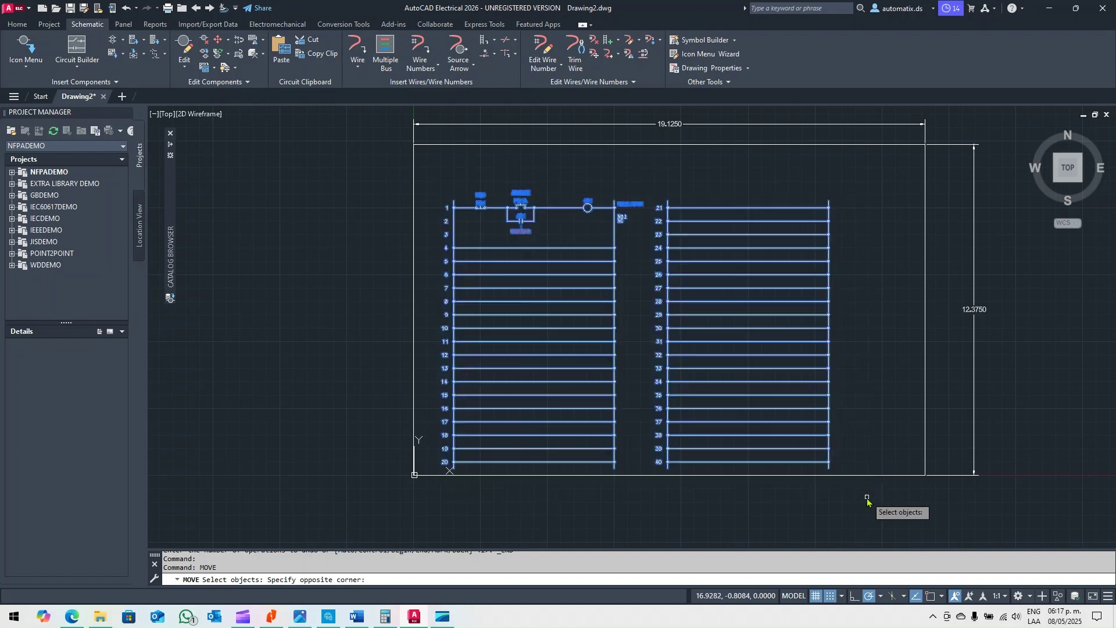
{"action": "scroll", "coordinate": [462, 198], "scroll_direction": "up", "scroll_amount": 2}
{"action": "scroll", "coordinate": [462, 200], "scroll_direction": "up", "scroll_amount": 2}
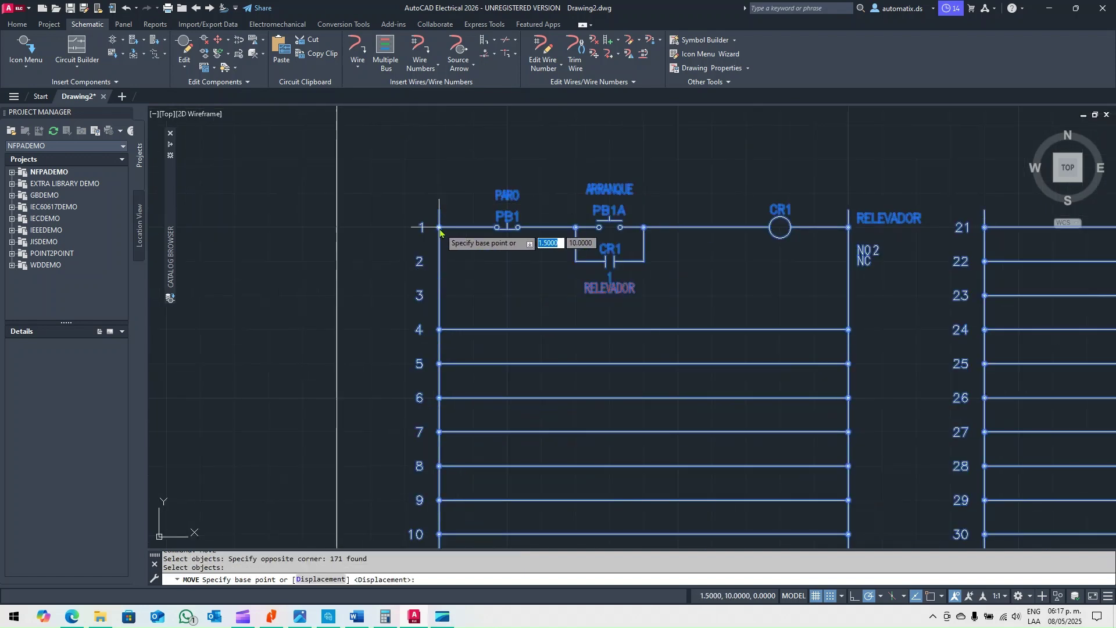
{"action": "left_click", "coordinate": [437, 231]}
{"action": "left_click", "coordinate": [442, 158]}
{"action": "scroll", "coordinate": [442, 158], "scroll_direction": "down", "scroll_amount": 5}
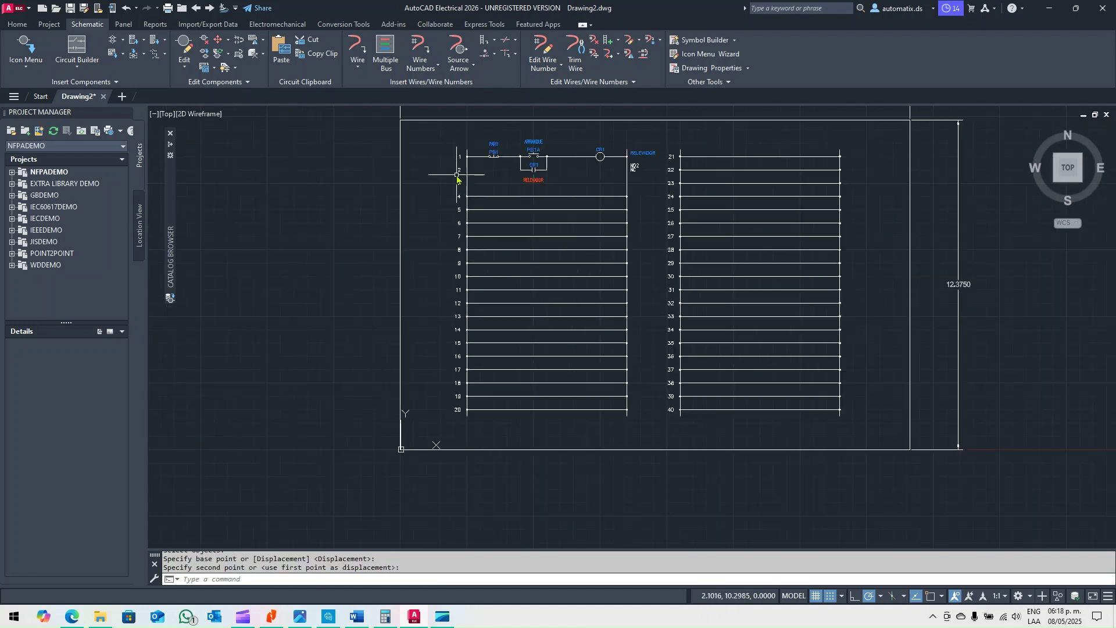
Examine the frame rectangle and the spacing between its border and the moved ladders.
{"action": "mouse_move", "coordinate": [785, 152]}
{"action": "middle_mouse_down"}
{"action": "mouse_move", "coordinate": [668, 150]}
{"action": "mouse_move", "coordinate": [673, 160]}
{"action": "middle_mouse_up"}
{"action": "mouse_move", "coordinate": [712, 206]}
{"action": "middle_mouse_down"}
{"action": "mouse_move", "coordinate": [688, 222]}
{"action": "mouse_move", "coordinate": [720, 199]}
{"action": "middle_mouse_up"}
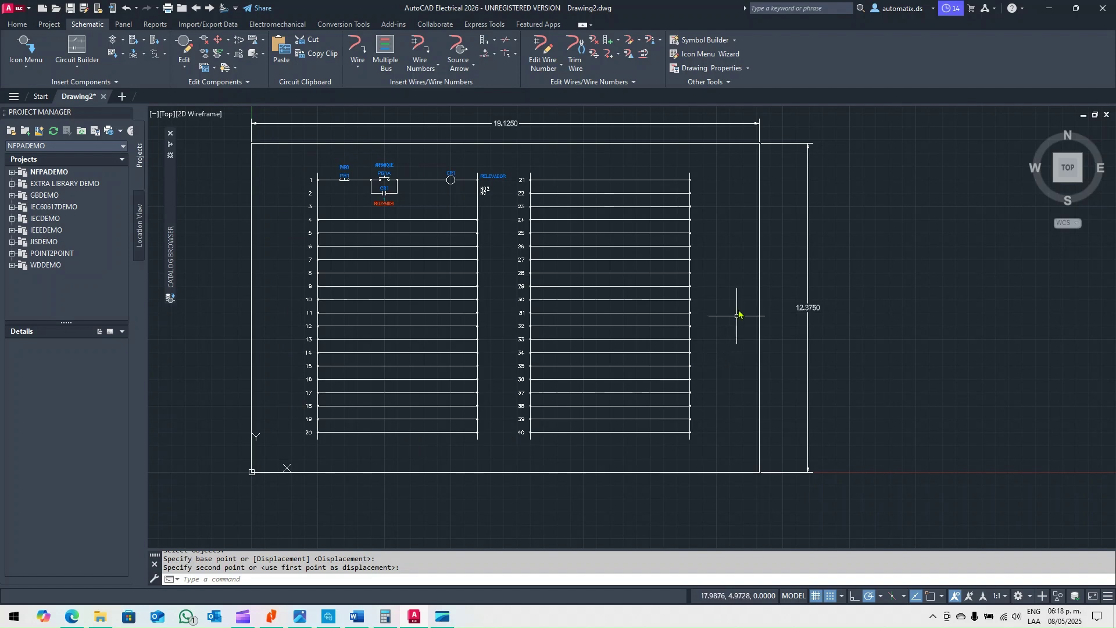
{"action": "middle_click_drag", "start_coordinate": [769, 298], "coordinate": [805, 327]}
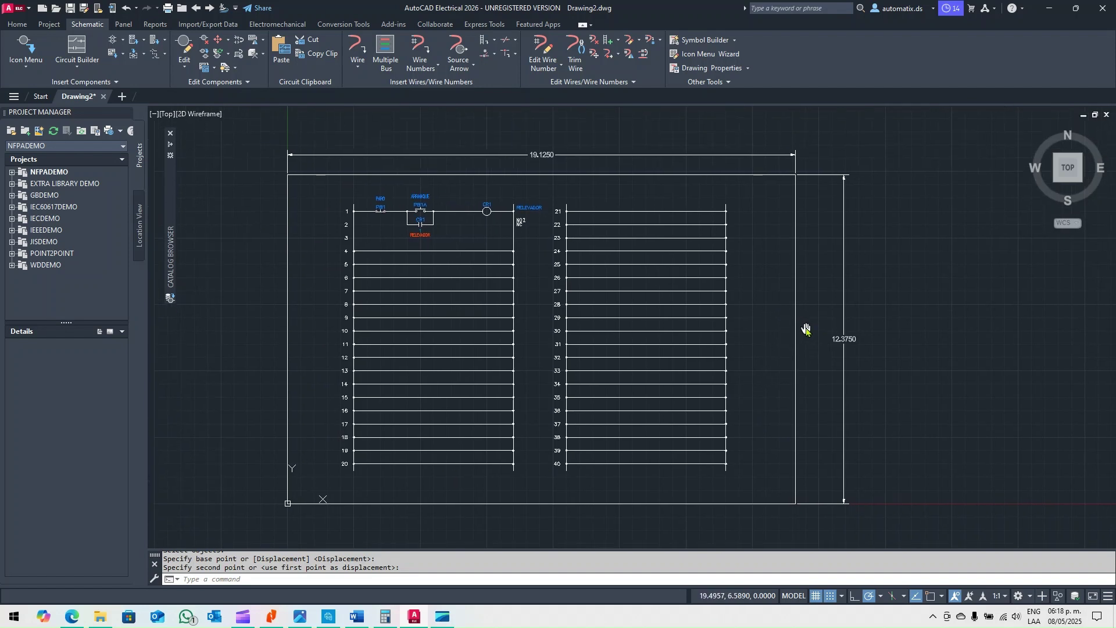
{"action": "left_click", "coordinate": [657, 173]}
{"action": "left_click", "coordinate": [685, 174]}
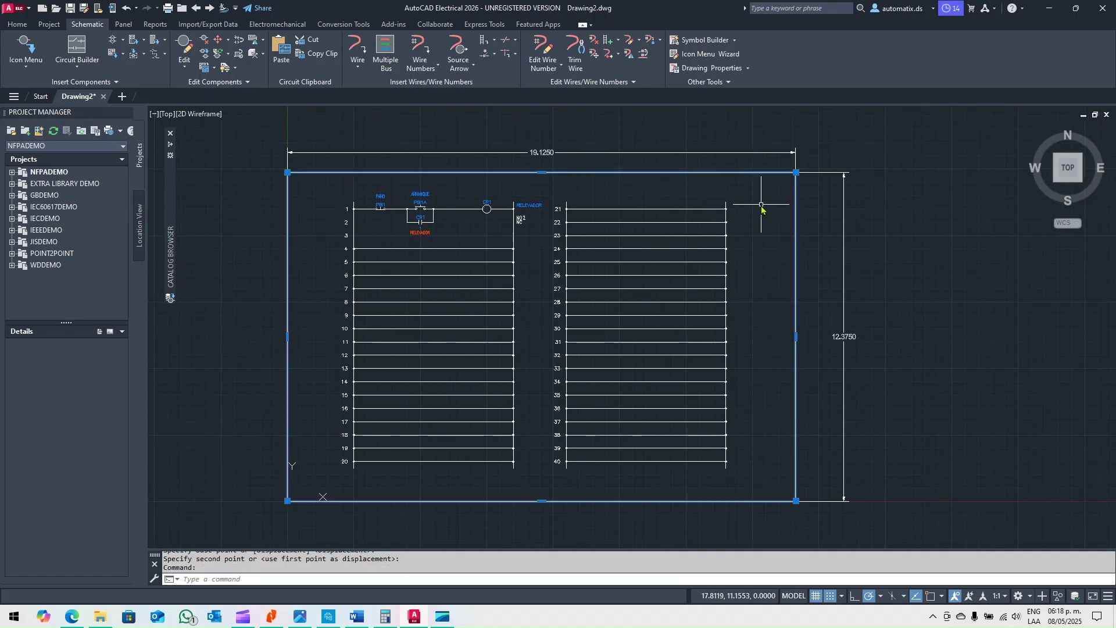
{"action": "key", "text": "Escape"}
{"action": "middle_click_drag", "start_coordinate": [762, 209], "coordinate": [788, 207]}
{"action": "scroll", "coordinate": [792, 187], "scroll_direction": "down", "scroll_amount": 2}
{"action": "scroll", "coordinate": [793, 194], "scroll_direction": "up", "scroll_amount": 2}
{"action": "left_click", "coordinate": [768, 159]}
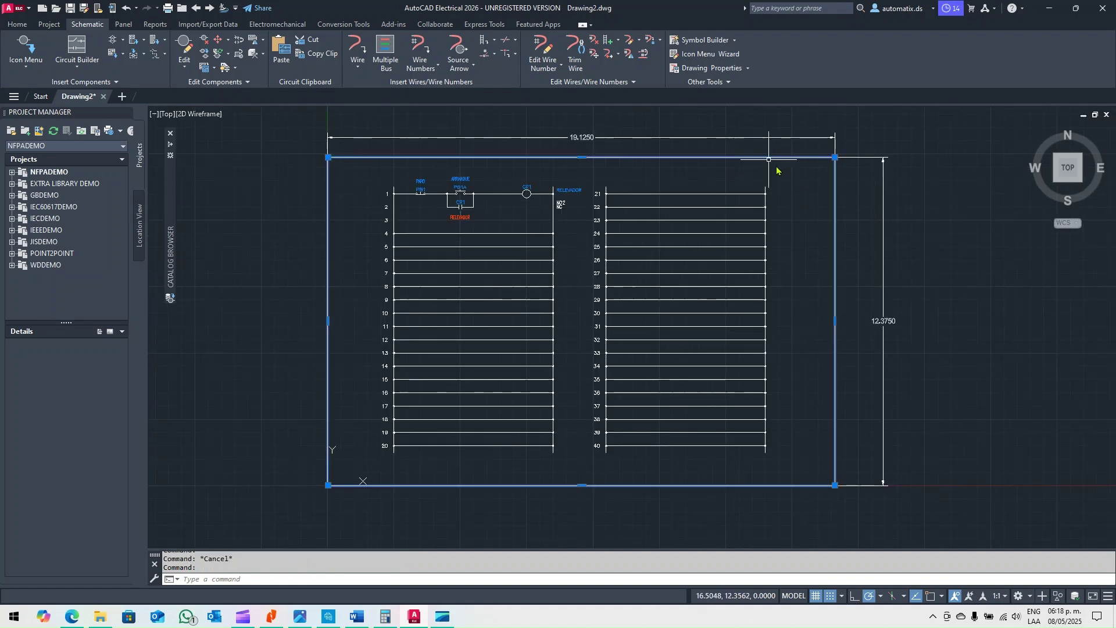
{"action": "key", "text": "Escape"}
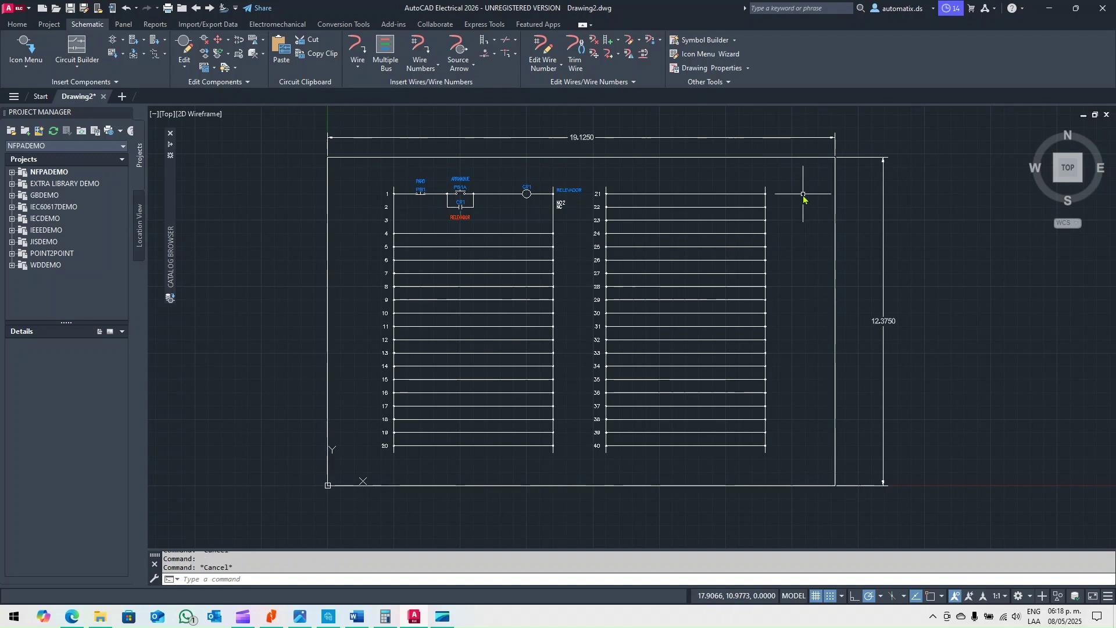
{"action": "scroll", "coordinate": [781, 181], "scroll_direction": "up", "scroll_amount": 2}
{"action": "scroll", "coordinate": [779, 181], "scroll_direction": "down", "scroll_amount": 3}
{"action": "scroll", "coordinate": [747, 181], "scroll_direction": "up", "scroll_amount": 2}
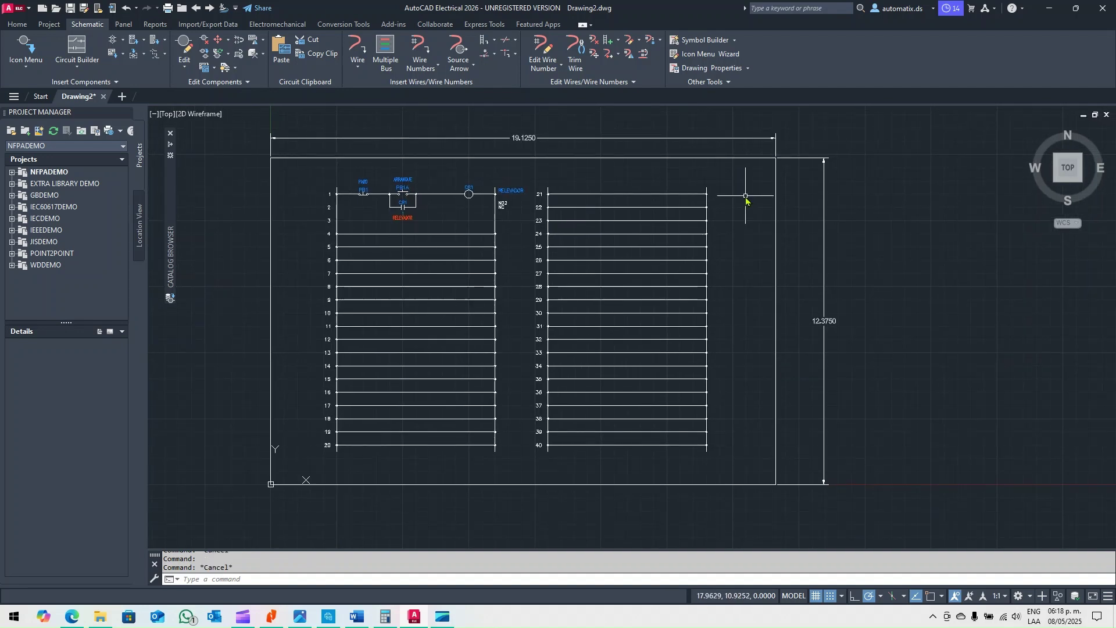
Start a plot with the AutoCAD PDF (High Quality Print).pc3 plotter and the ANSI B (17.00 x 11.00 Inches) paper size.
{"action": "type", "text": "plot"}
{"action": "key", "text": "Return"}
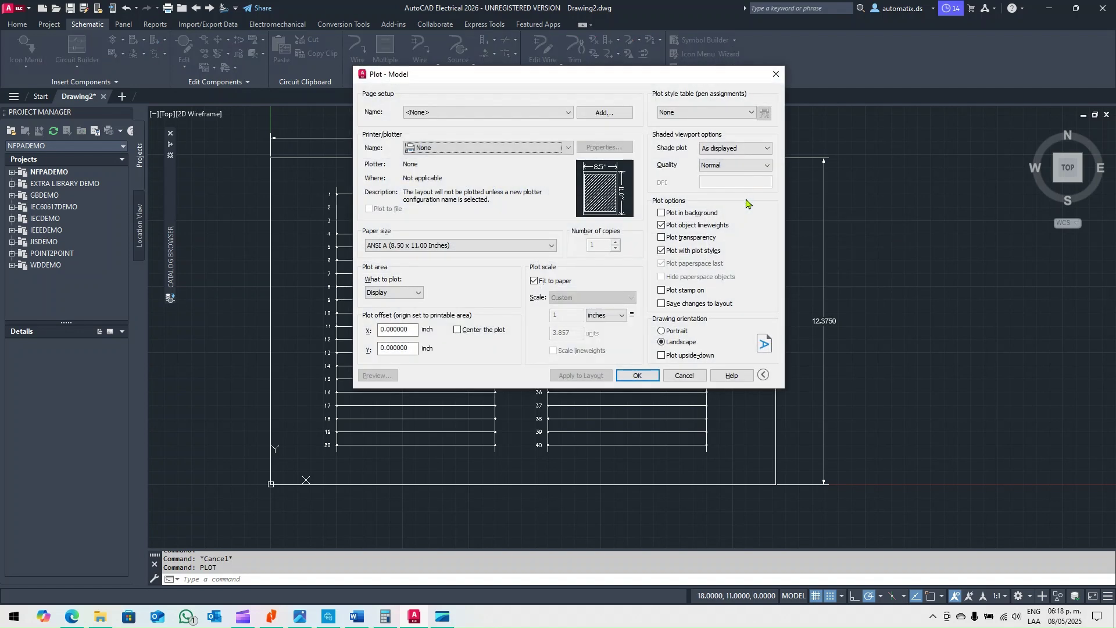
{"action": "left_click_drag", "start_coordinate": [609, 81], "coordinate": [623, 85]}
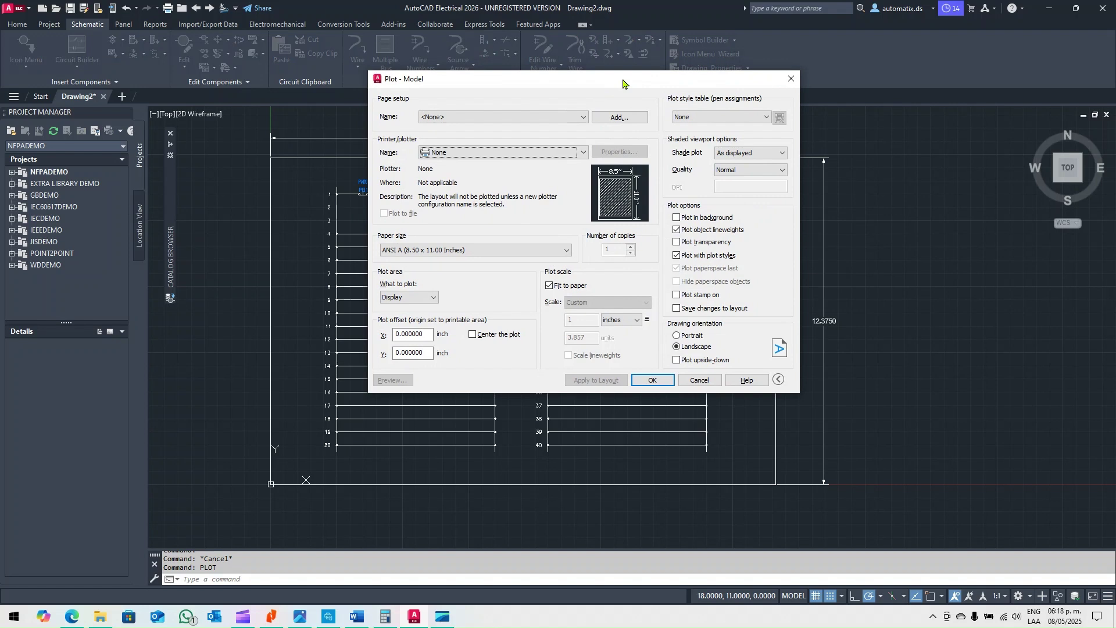
{"action": "left_click", "coordinate": [574, 158]}
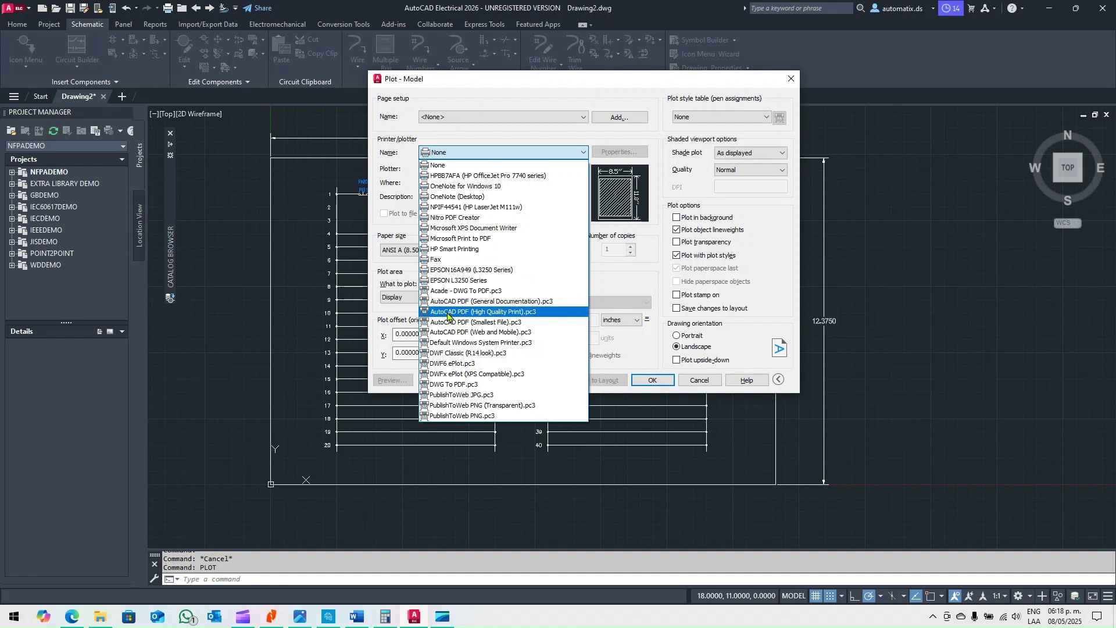
{"action": "left_click", "coordinate": [495, 313]}
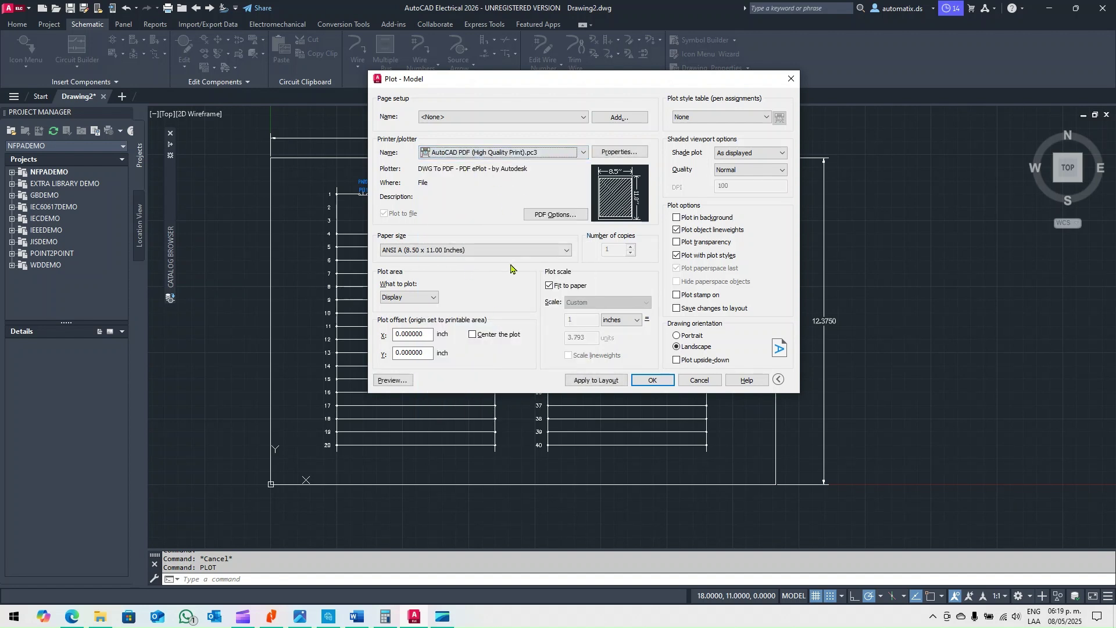
{"action": "left_click", "coordinate": [476, 250]}
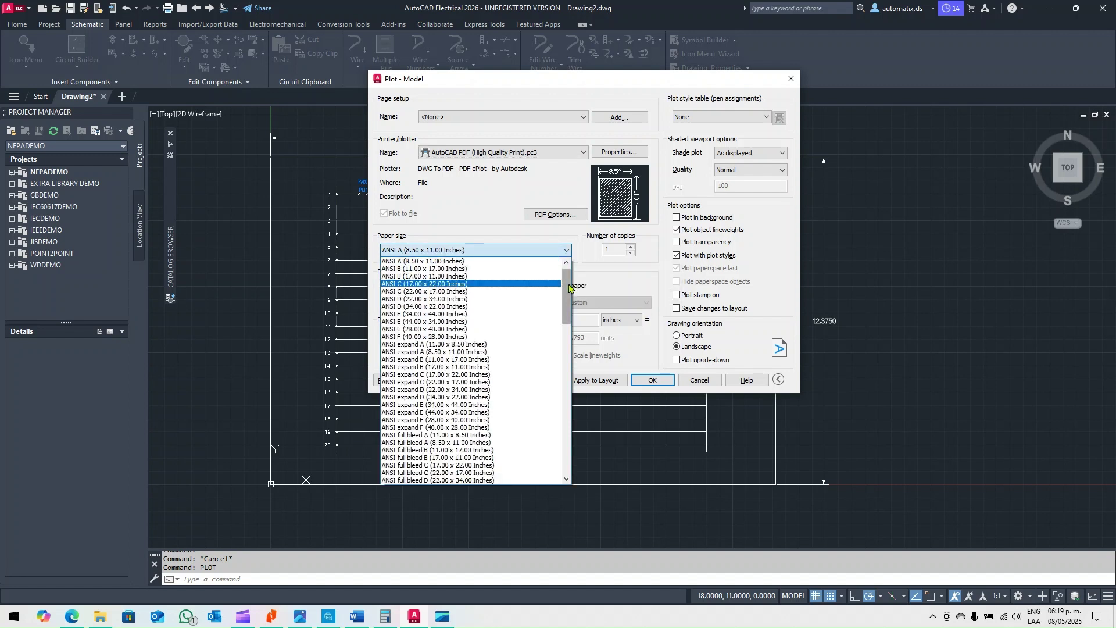
{"action": "scroll", "coordinate": [555, 295], "scroll_direction": "up", "scroll_amount": 1}
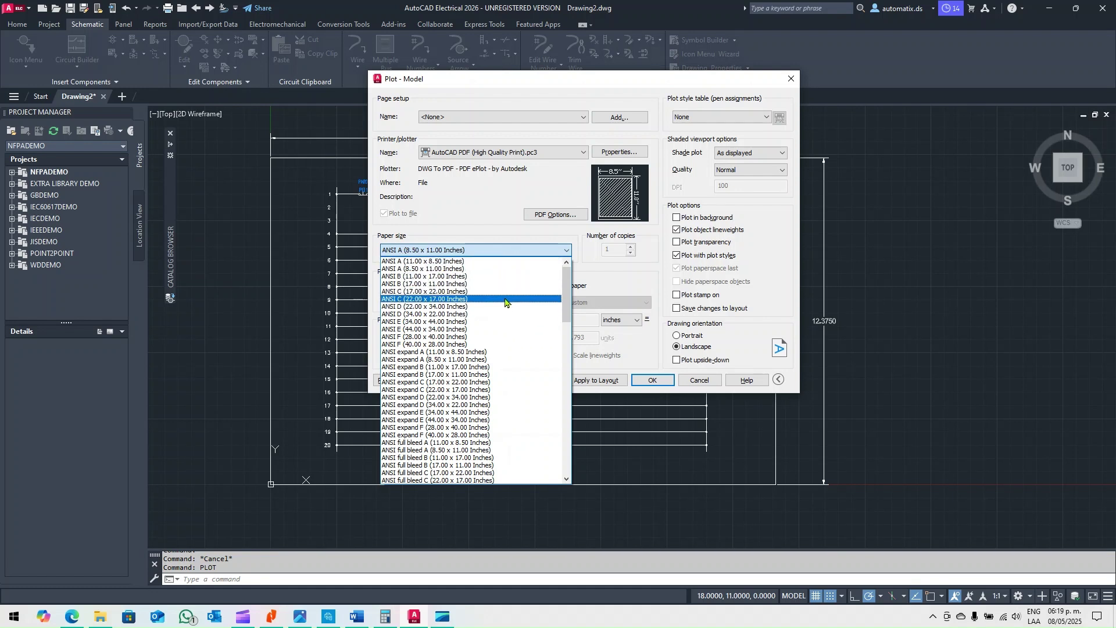
{"action": "left_click", "coordinate": [507, 285]}
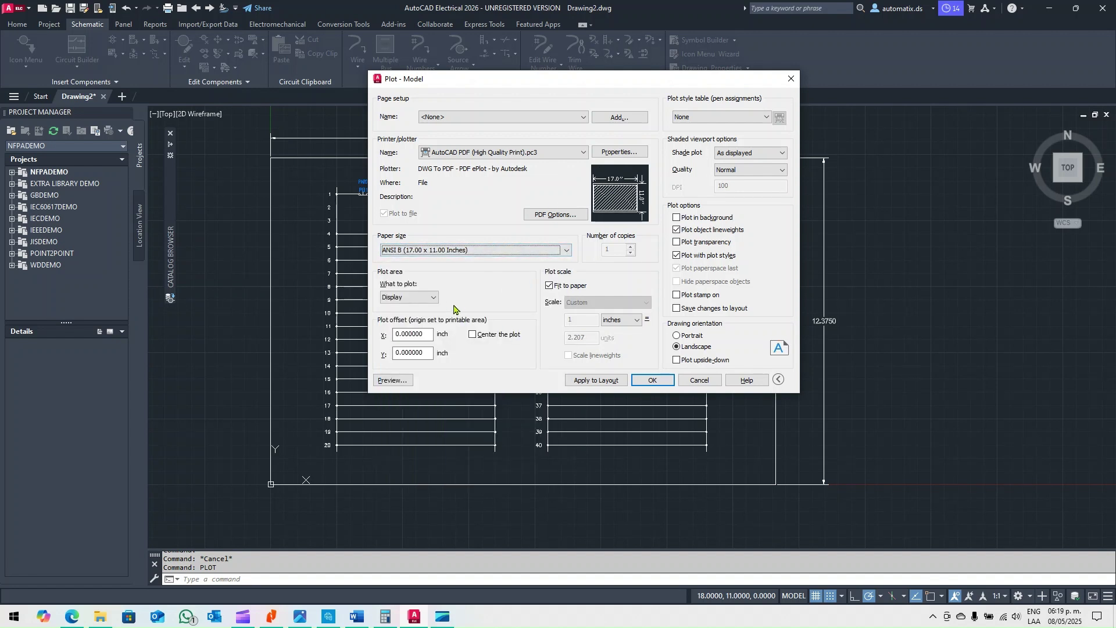
Set the plot area to a window spanning the frame's lower-left and upper-right corners, with grid snap off and object snap on.
{"action": "left_click", "coordinate": [434, 299]}
{"action": "left_click", "coordinate": [419, 334]}
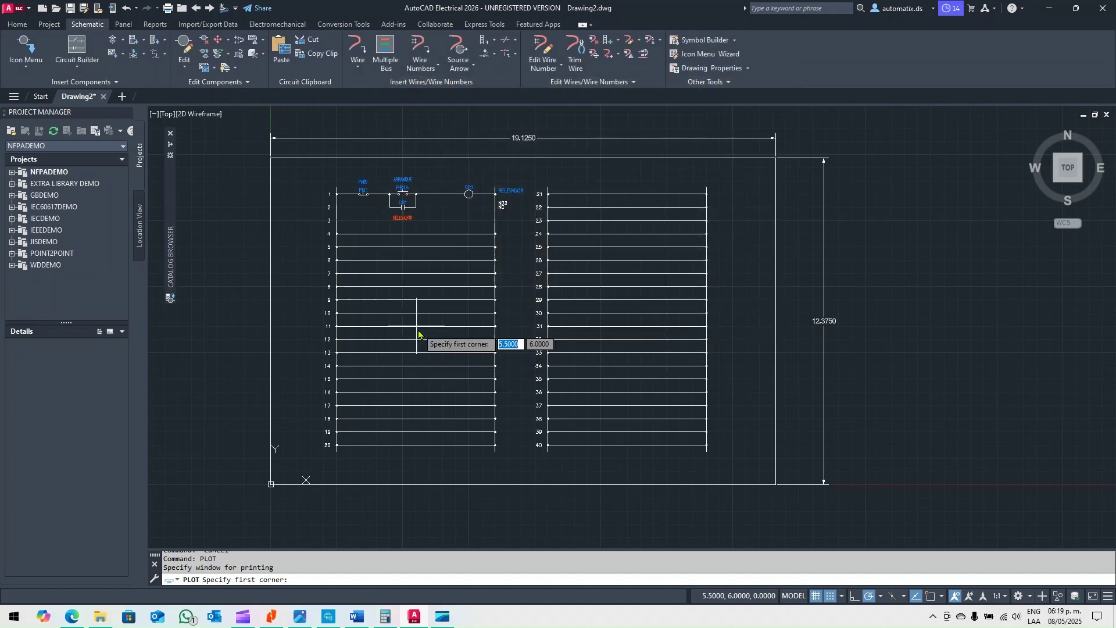
{"action": "left_click", "coordinate": [271, 484]}
{"action": "scroll", "coordinate": [776, 169], "scroll_direction": "up", "scroll_amount": 2}
{"action": "scroll", "coordinate": [776, 169], "scroll_direction": "up", "scroll_amount": 3}
{"action": "scroll", "coordinate": [801, 169], "scroll_direction": "up", "scroll_amount": 2}
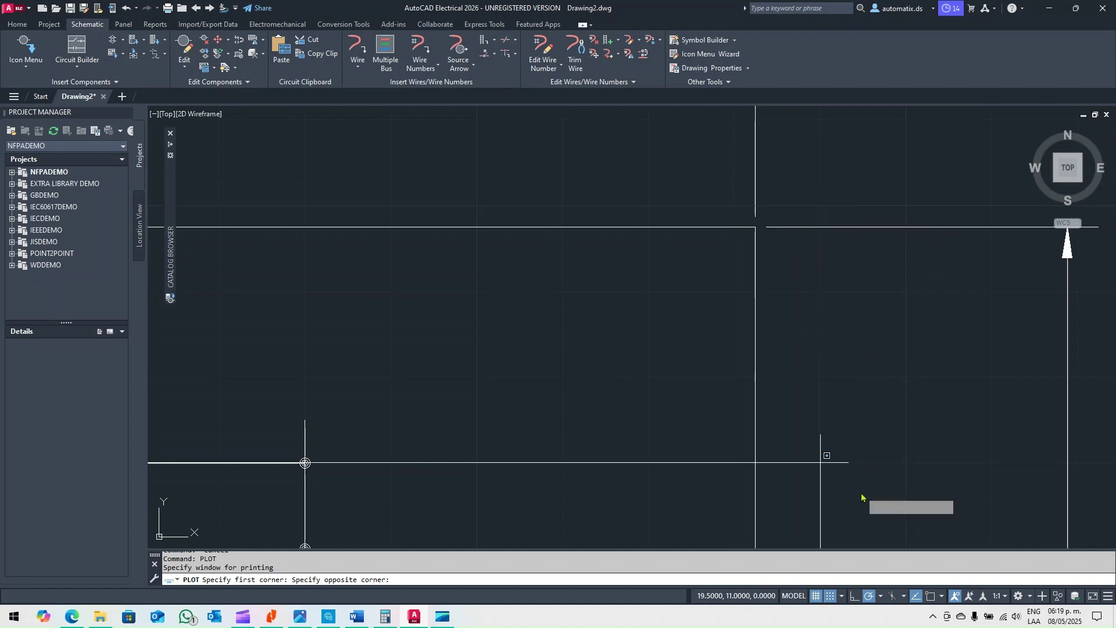
{"action": "key", "text": "F9"}
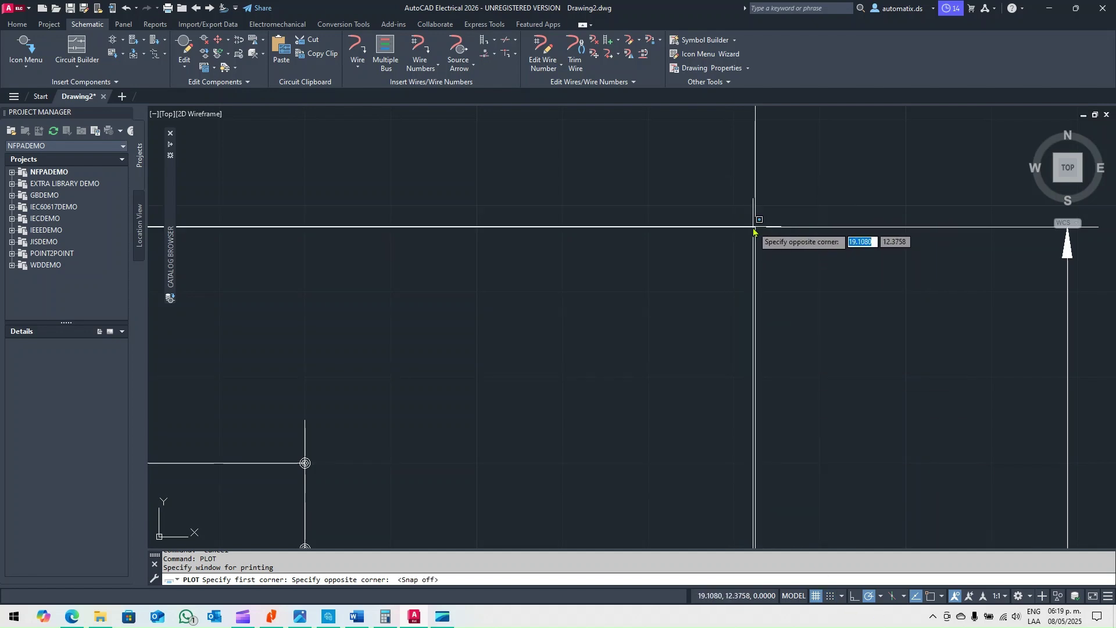
{"action": "scroll", "coordinate": [754, 230], "scroll_direction": "up", "scroll_amount": 2}
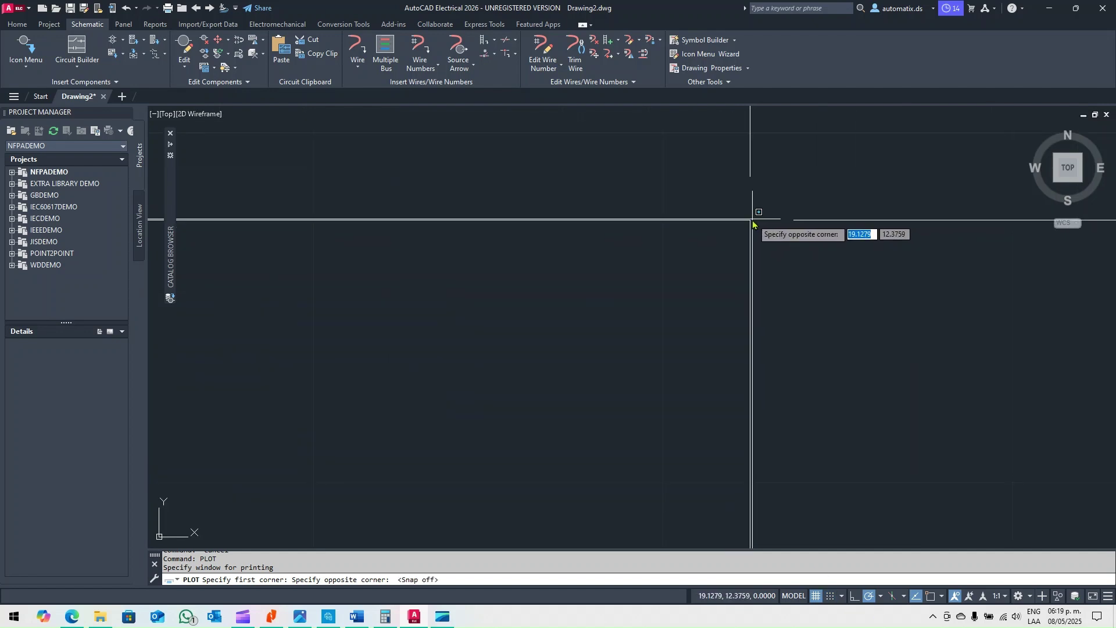
{"action": "left_click", "coordinate": [930, 597]}
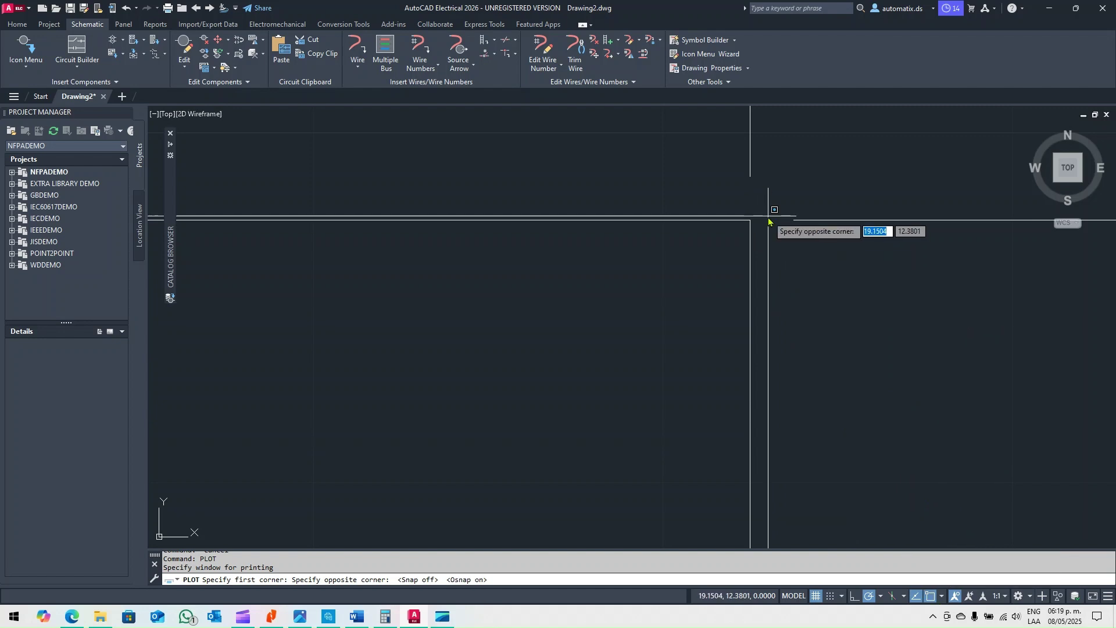
{"action": "left_click", "coordinate": [750, 220]}
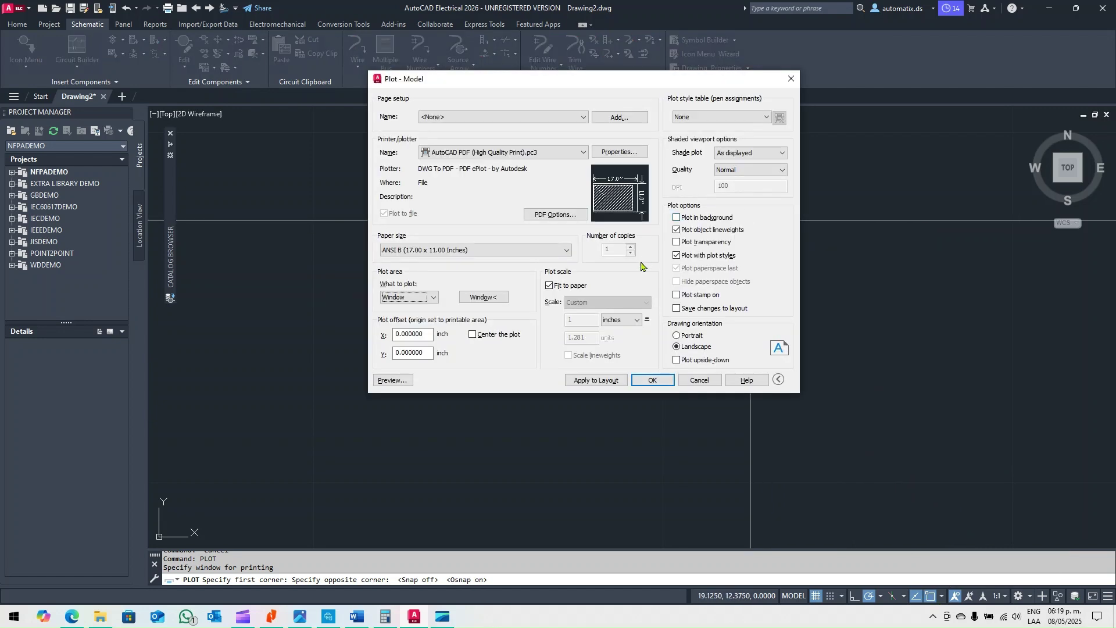
Center the plot on the sheet and preview it.
{"action": "left_click", "coordinate": [473, 335]}
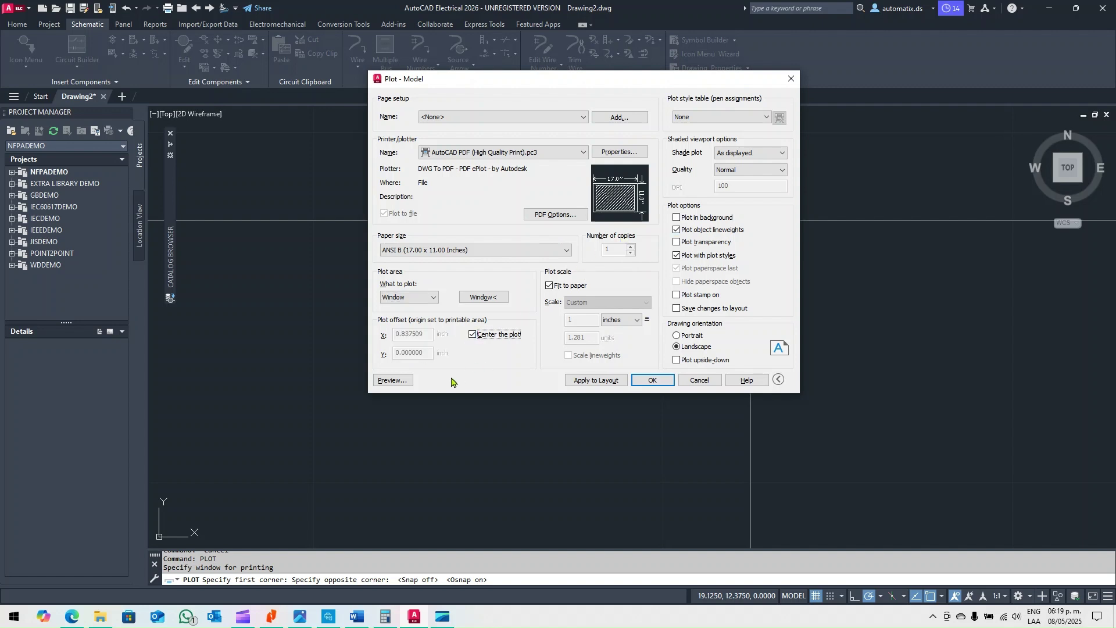
{"action": "left_click", "coordinate": [393, 381]}
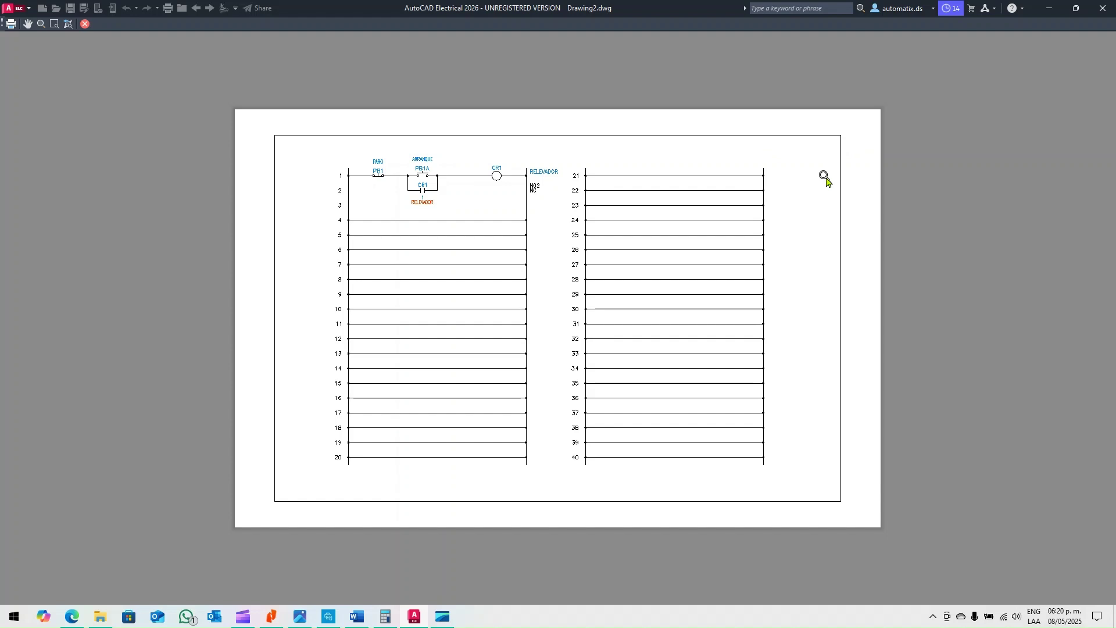
{"action": "key", "text": "Escape"}
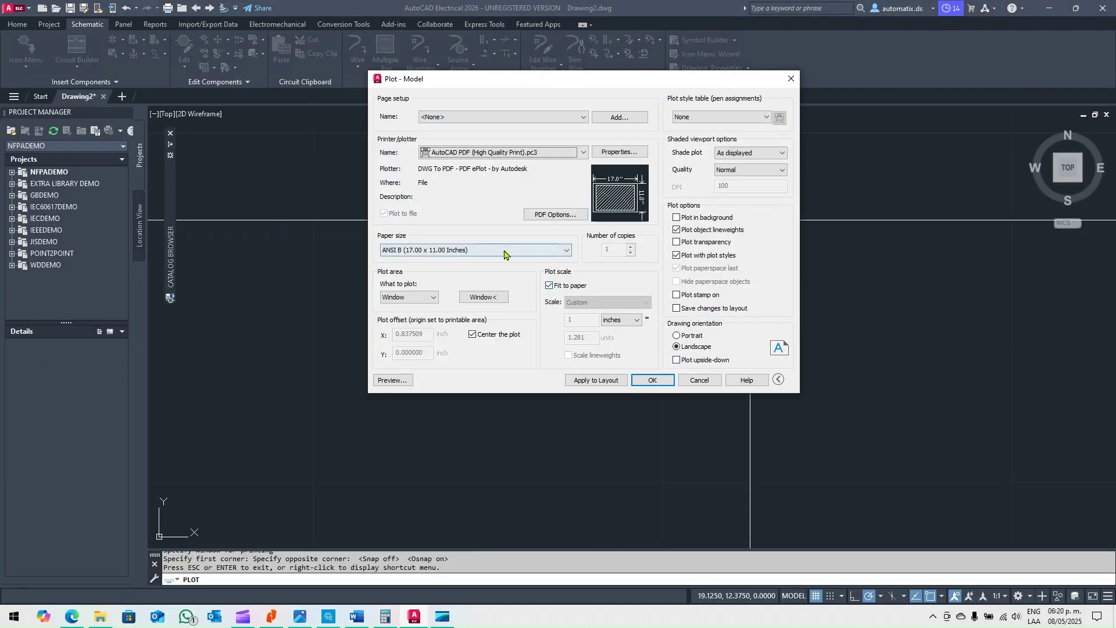
Change the paper size to ANSI full bleed B (17.00 x 11.00 Inches), preview the plot and cancel the plot setup.
{"action": "left_click", "coordinate": [560, 254]}
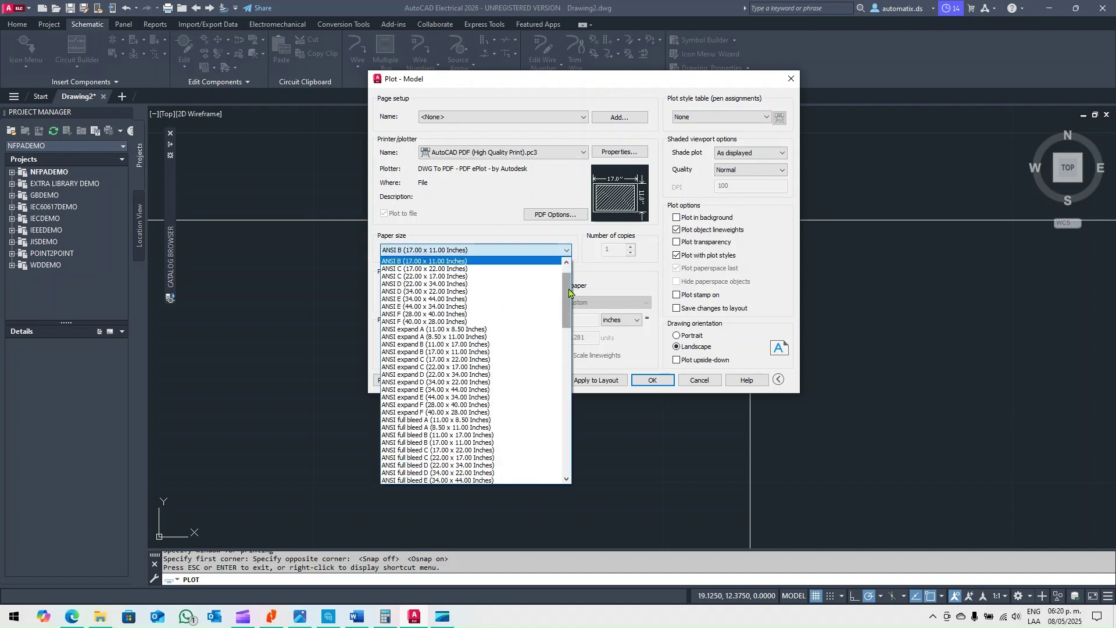
{"action": "scroll", "coordinate": [495, 339], "scroll_direction": "down", "scroll_amount": 3}
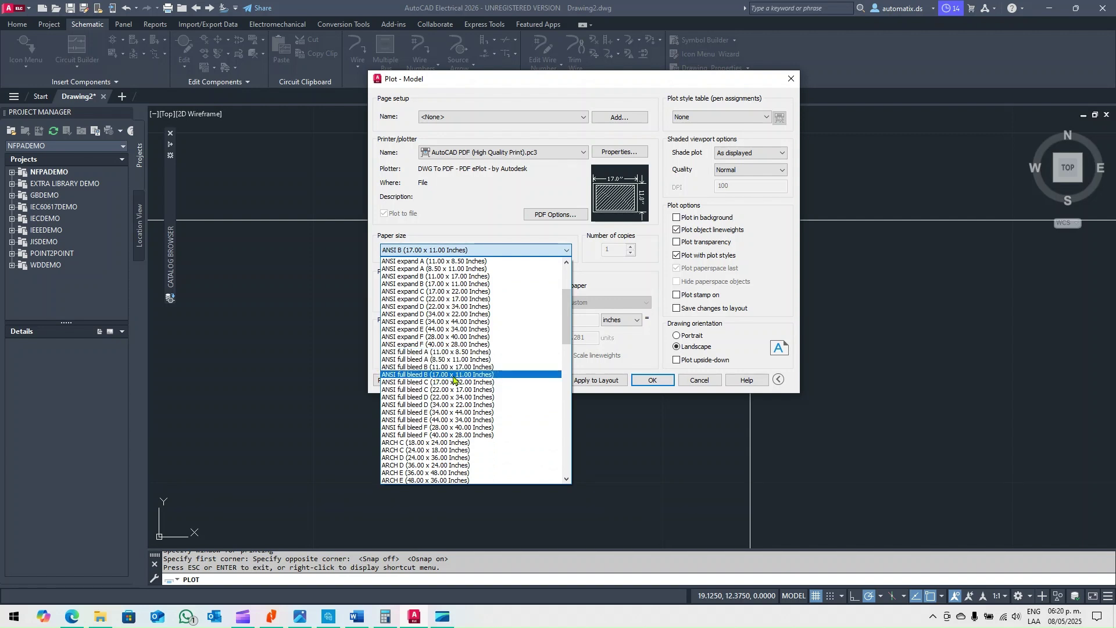
{"action": "left_click", "coordinate": [446, 375]}
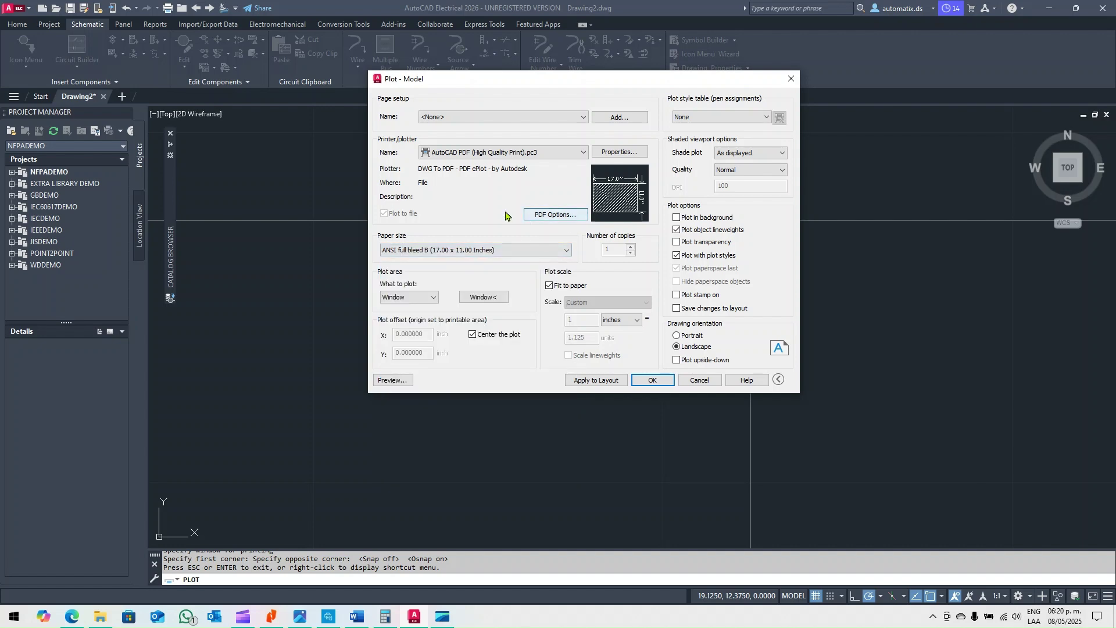
{"action": "left_click", "coordinate": [410, 382]}
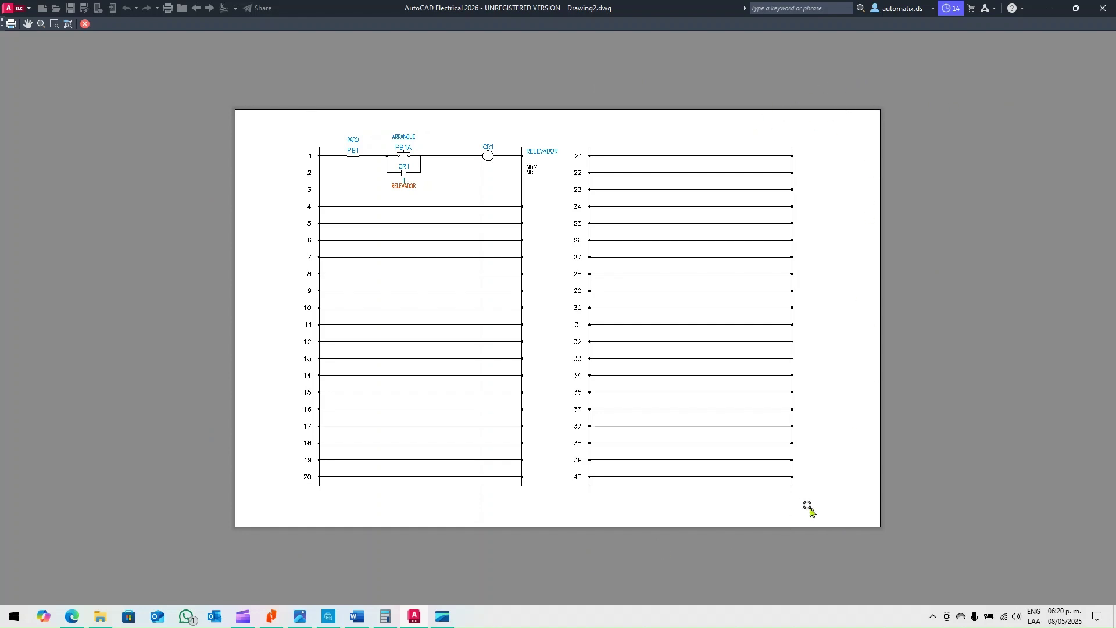
{"action": "key", "text": "Escape"}
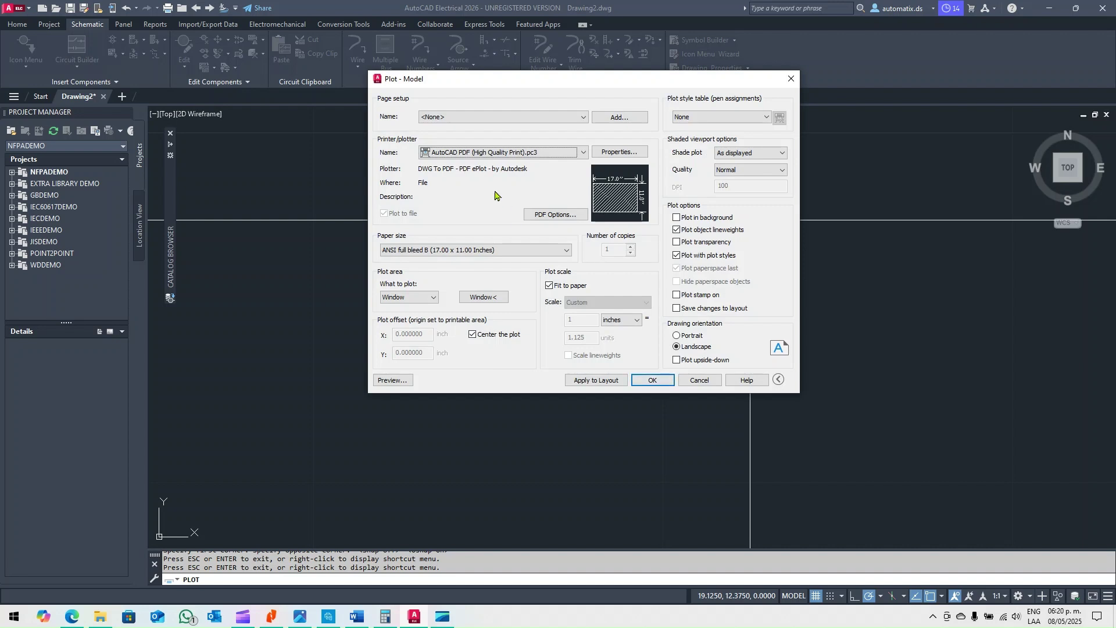
{"action": "left_click_drag", "start_coordinate": [575, 85], "coordinate": [500, 97]}
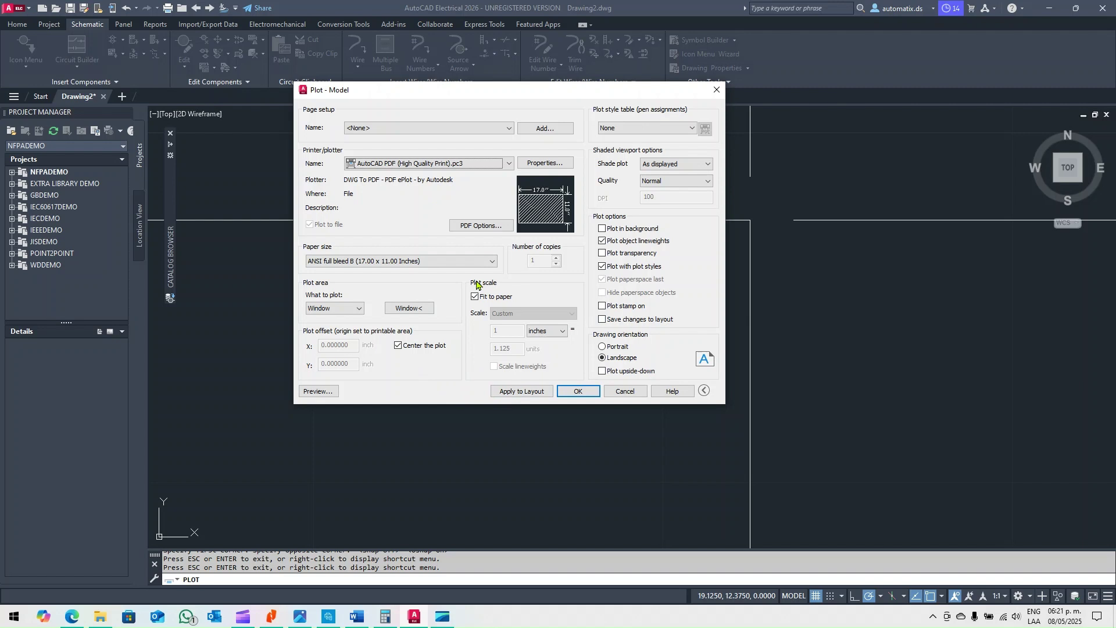
{"action": "left_click", "coordinate": [642, 395]}
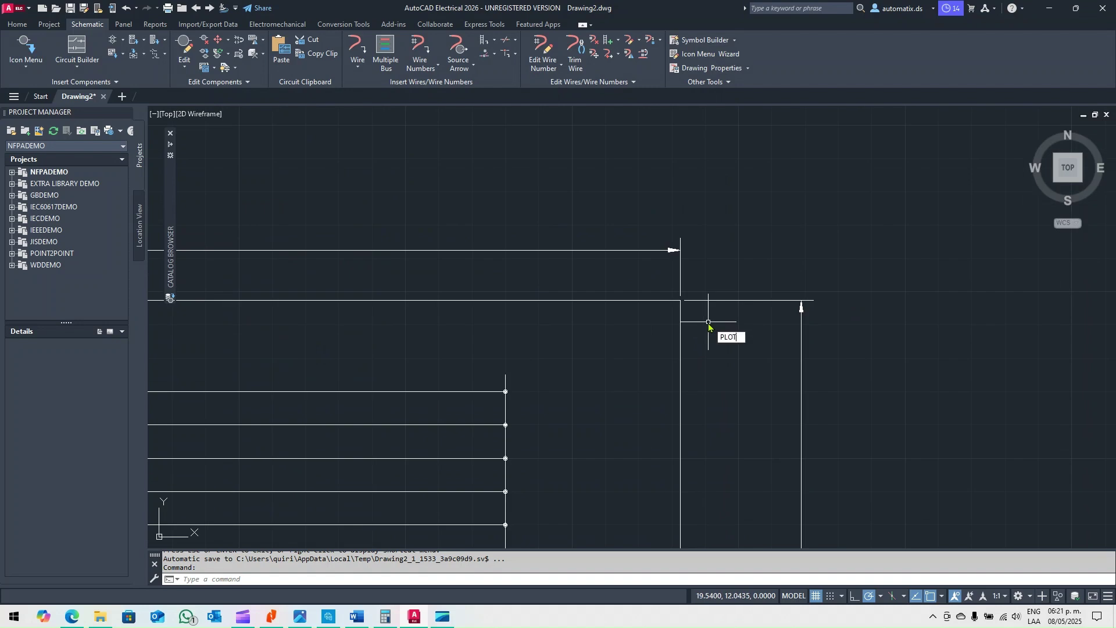
Check the available plot area options in a new plot setup and cancel it.
{"action": "key", "text": "ctrl+p"}
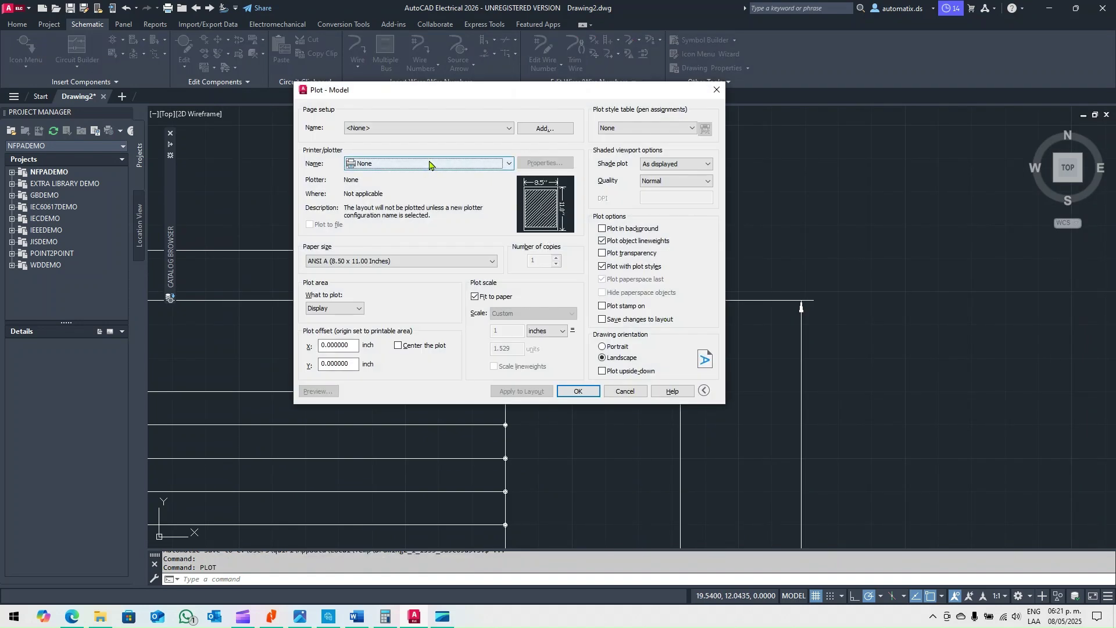
{"action": "left_click", "coordinate": [343, 311]}
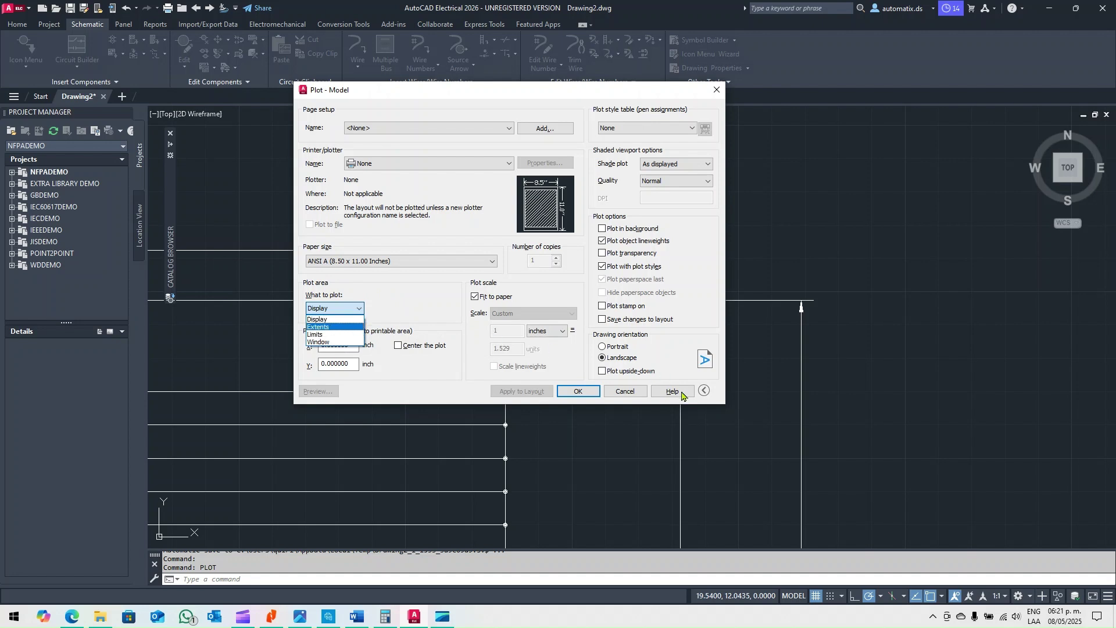
{"action": "left_click", "coordinate": [626, 391]}
{"action": "left_click", "coordinate": [626, 392]}
{"action": "scroll", "coordinate": [606, 354], "scroll_direction": "down", "scroll_amount": 4}
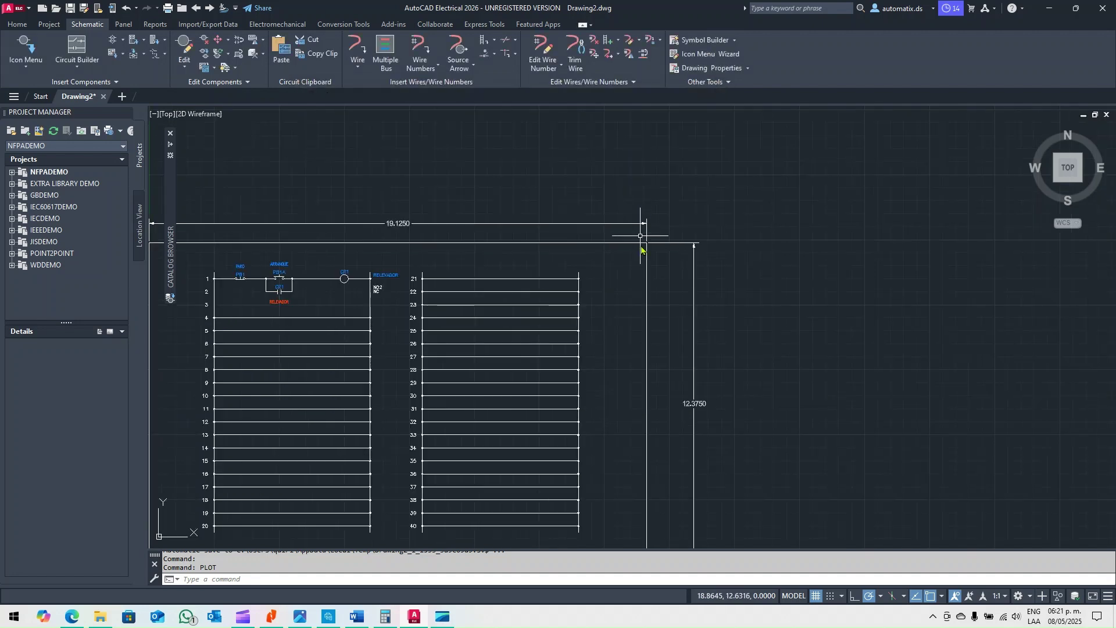
{"action": "scroll", "coordinate": [655, 234], "scroll_direction": "up", "scroll_amount": 2}
{"action": "scroll", "coordinate": [655, 233], "scroll_direction": "up", "scroll_amount": 2}
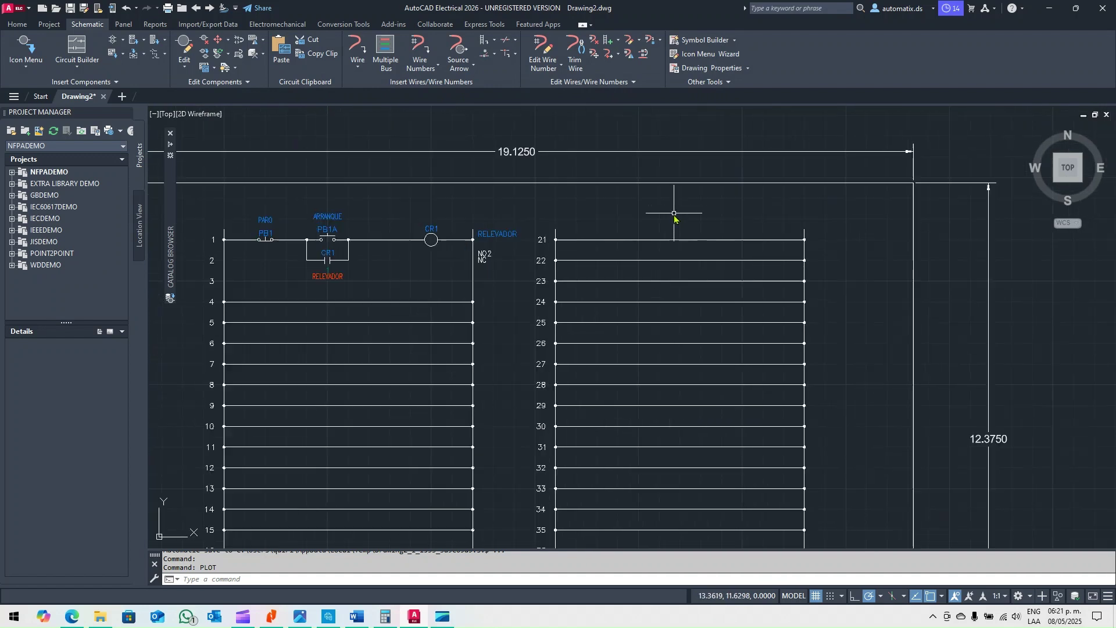
{"action": "scroll", "coordinate": [674, 215], "scroll_direction": "down", "scroll_amount": 1}
{"action": "scroll", "coordinate": [640, 208], "scroll_direction": "up", "scroll_amount": 1}
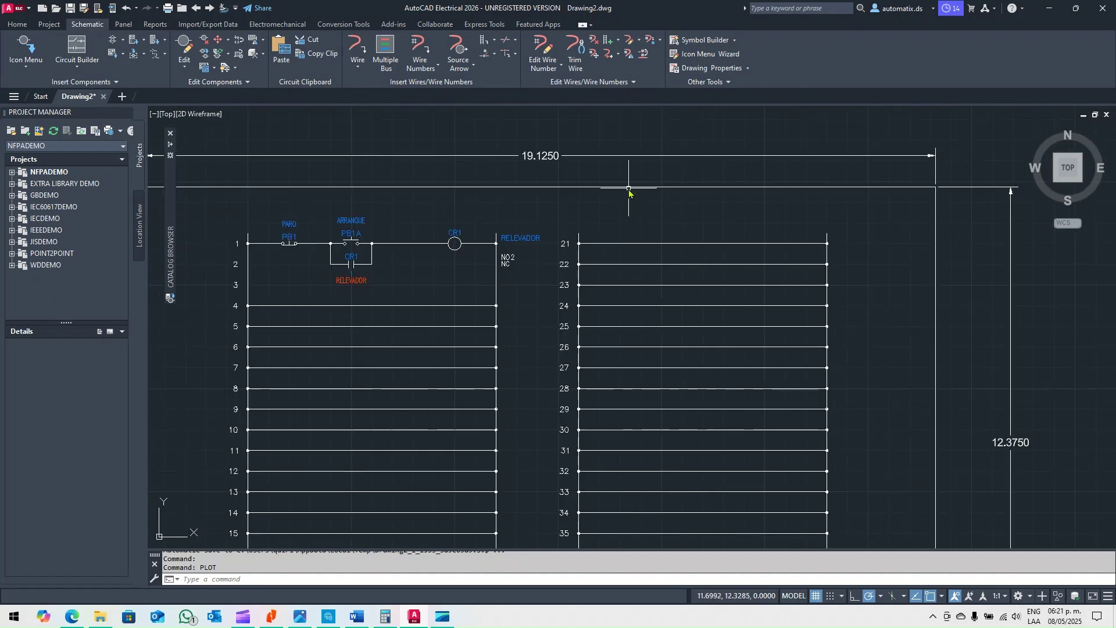
{"action": "left_click", "coordinate": [668, 187]}
{"action": "key", "text": "Escape"}
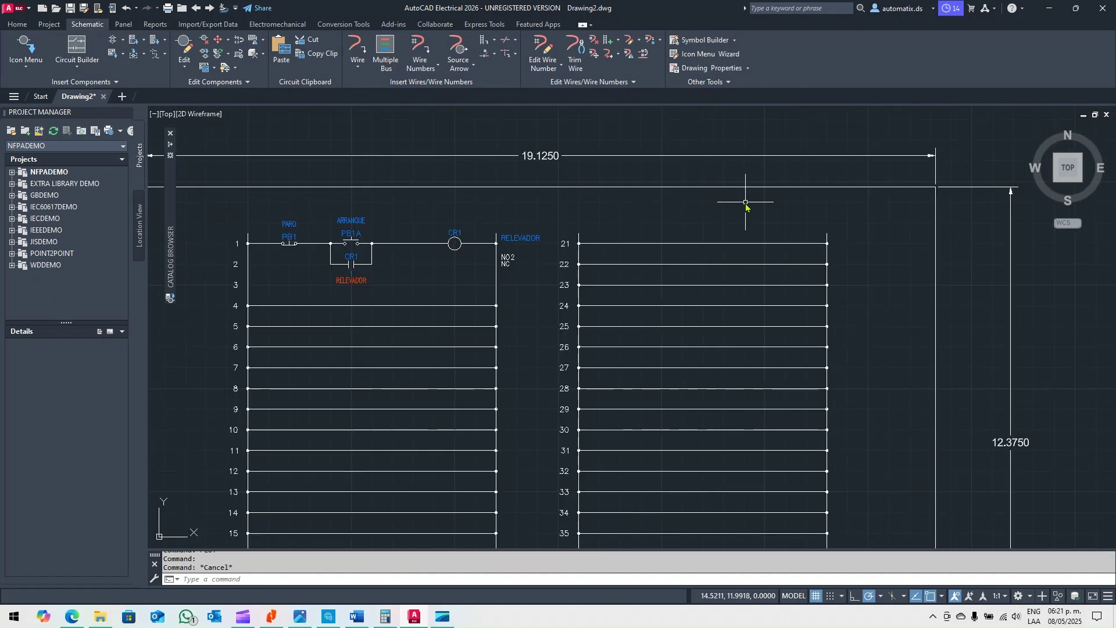
Set the model space limits with LIMITS from 0.0000,0.0000 to the frame's upper-right corner at 19.1250,12.3750.
{"action": "scroll", "coordinate": [802, 314], "scroll_direction": "down", "scroll_amount": 4}
{"action": "scroll", "coordinate": [809, 294], "scroll_direction": "up", "scroll_amount": 2}
{"action": "type", "text": "LIMITS"}
{"action": "key", "text": "Return"}
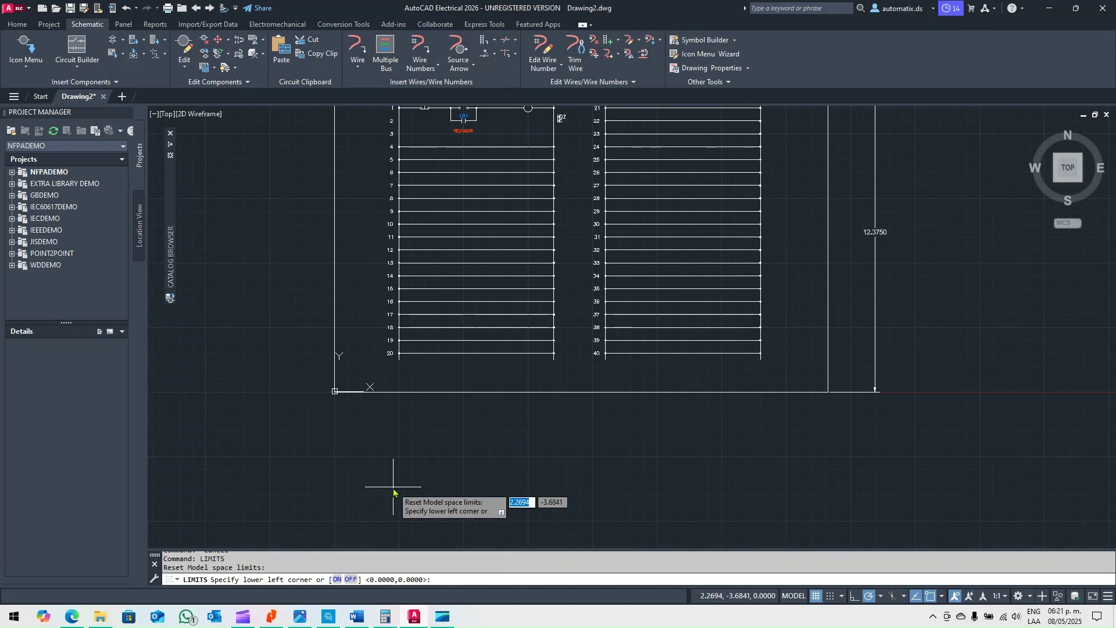
{"action": "scroll", "coordinate": [387, 433], "scroll_direction": "up", "scroll_amount": 4}
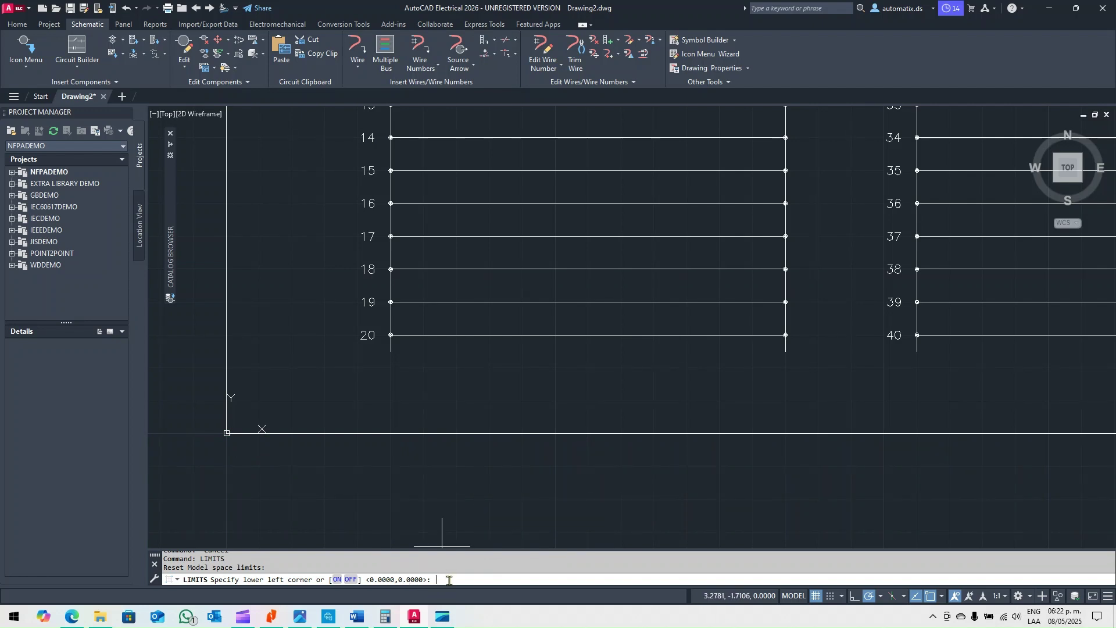
{"action": "key", "text": "Return"}
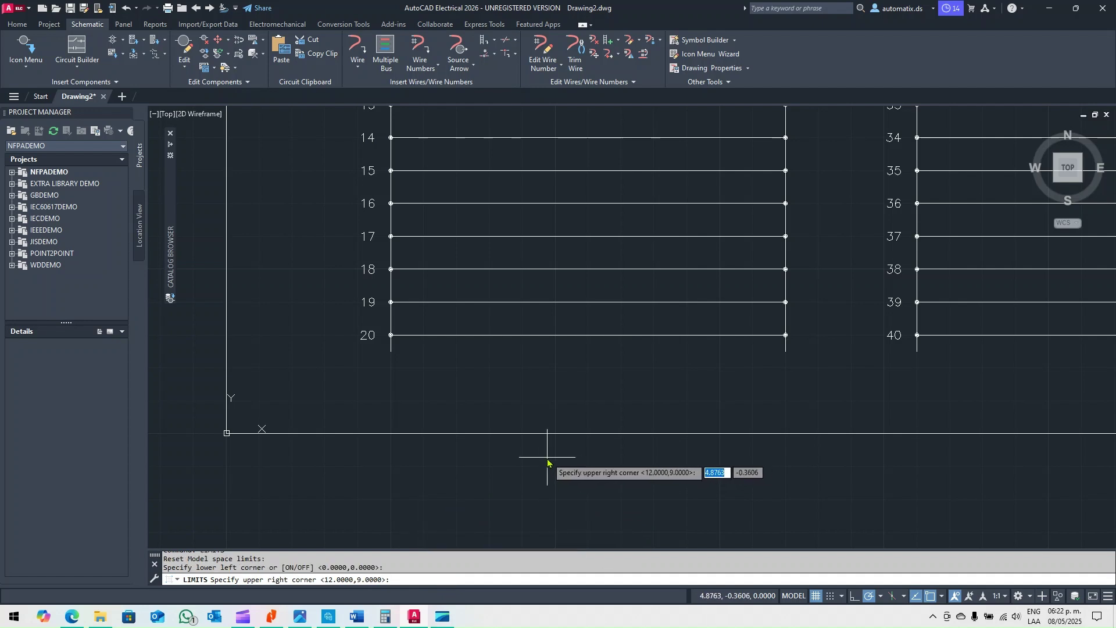
{"action": "scroll", "coordinate": [548, 463], "scroll_direction": "down", "scroll_amount": 4}
{"action": "scroll", "coordinate": [814, 229], "scroll_direction": "up", "scroll_amount": 5}
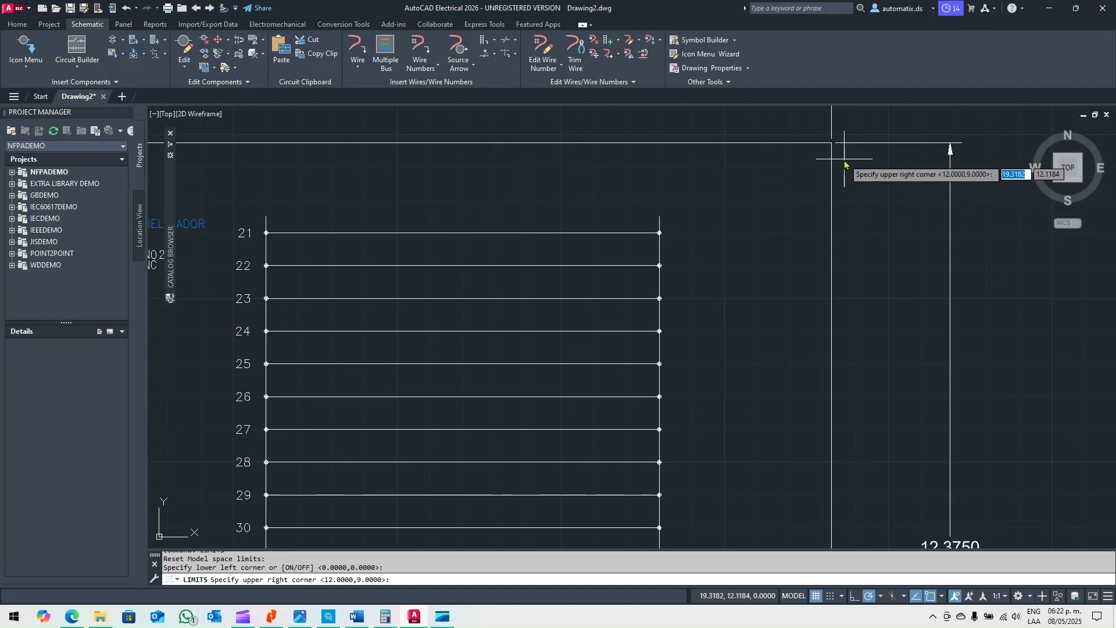
{"action": "scroll", "coordinate": [809, 226], "scroll_direction": "up", "scroll_amount": 3}
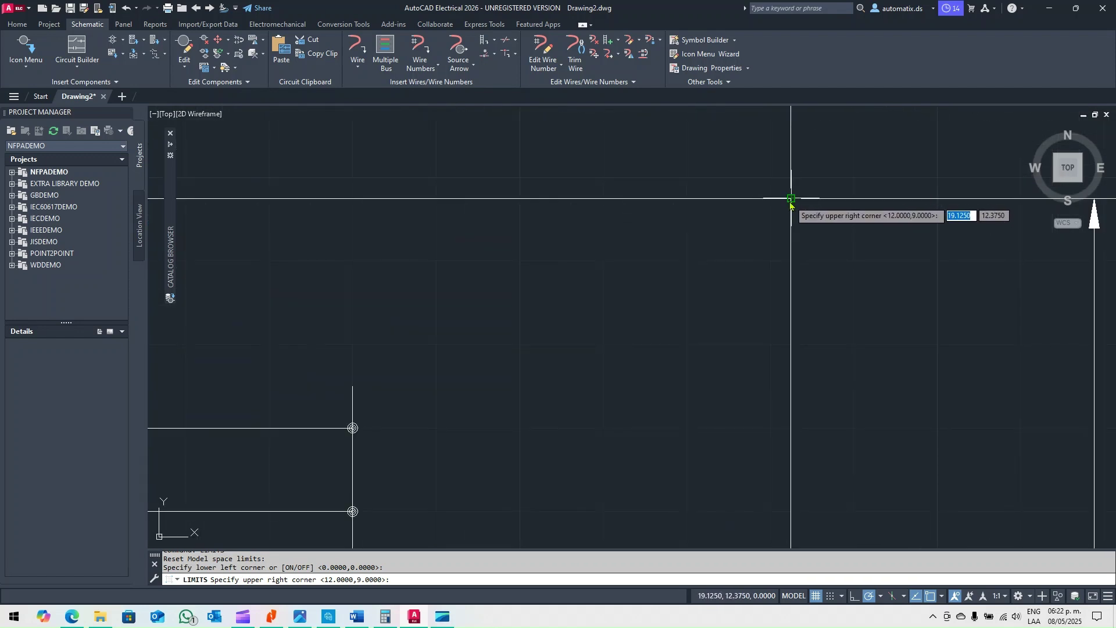
{"action": "left_click", "coordinate": [790, 200]}
{"action": "scroll", "coordinate": [644, 342], "scroll_direction": "down", "scroll_amount": 2}
{"action": "scroll", "coordinate": [645, 342], "scroll_direction": "down", "scroll_amount": 3}
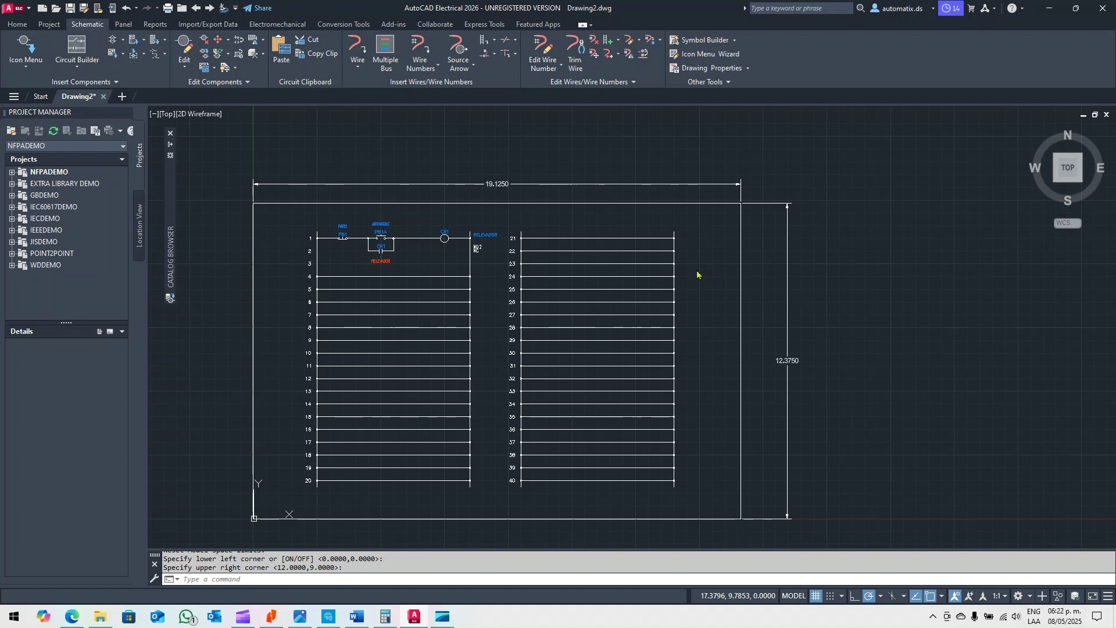
Start a plot with the AutoCAD PDF (High Quality Print).pc3 plotter and the ANSI full bleed B (17.00 x 11.00 Inches) paper size.
{"action": "key", "text": "ctrl+p"}
{"action": "left_click", "coordinate": [482, 167]}
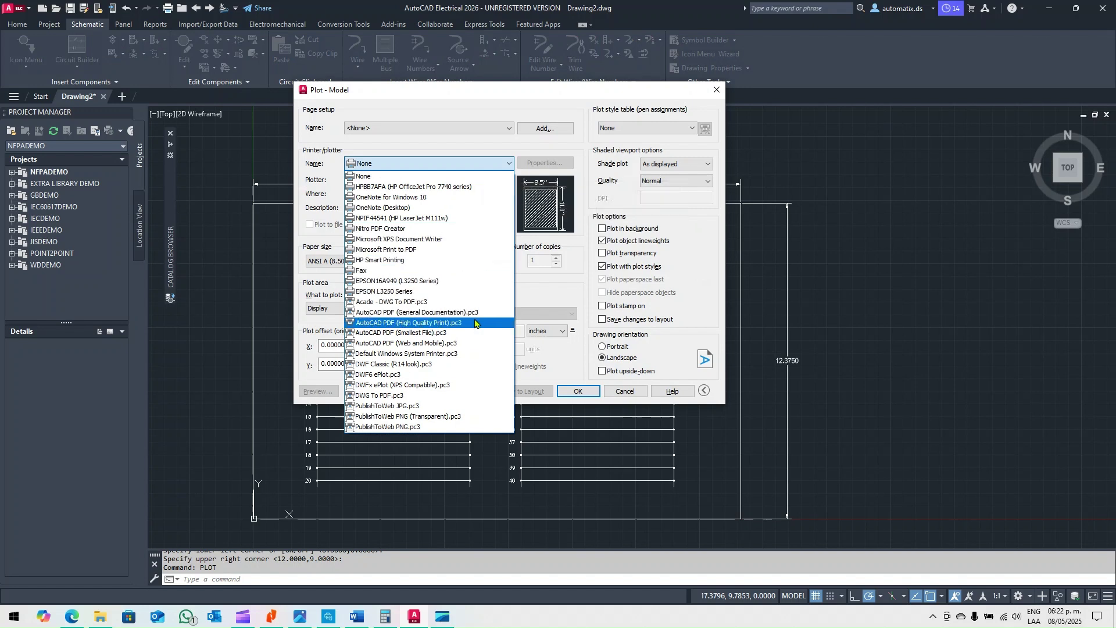
{"action": "left_click", "coordinate": [474, 323]}
{"action": "left_click", "coordinate": [451, 261]}
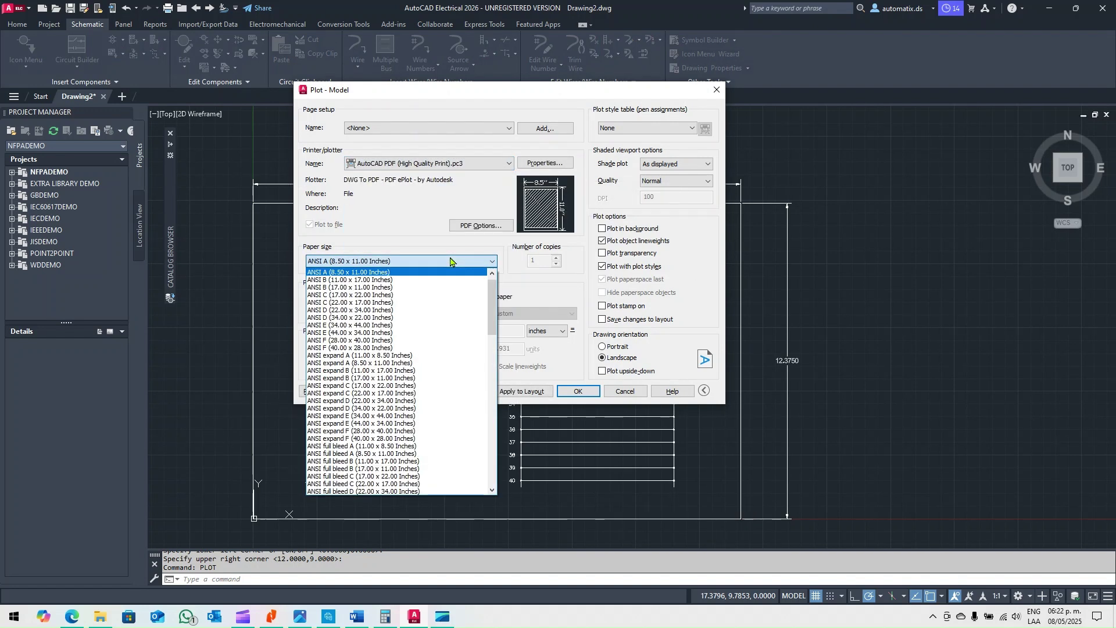
{"action": "left_click_drag", "start_coordinate": [494, 303], "coordinate": [494, 321]}
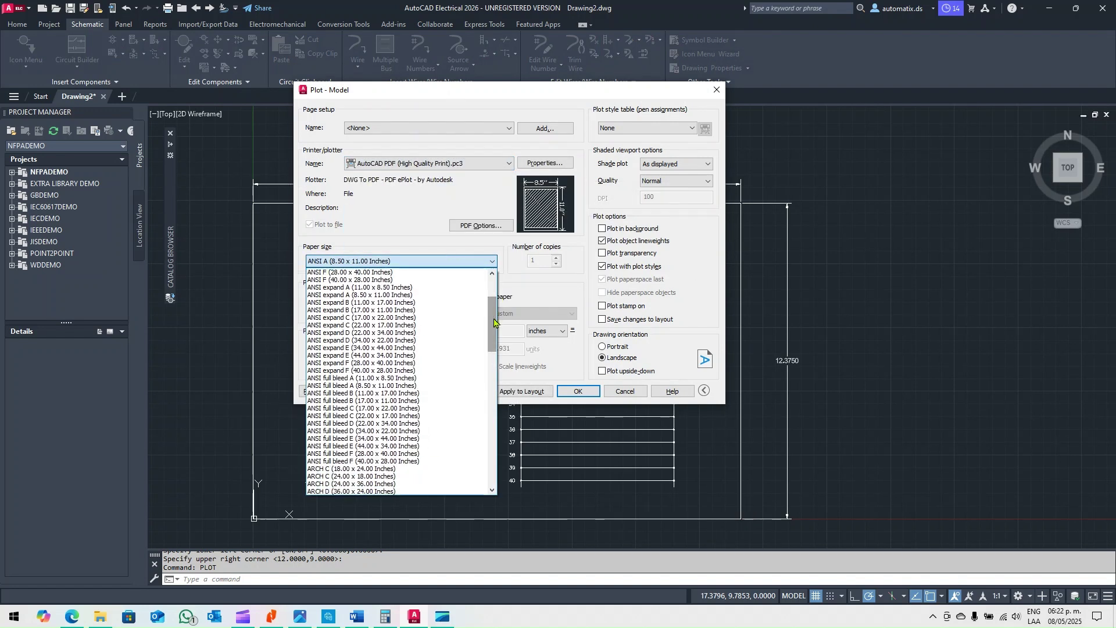
{"action": "left_click", "coordinate": [452, 401]}
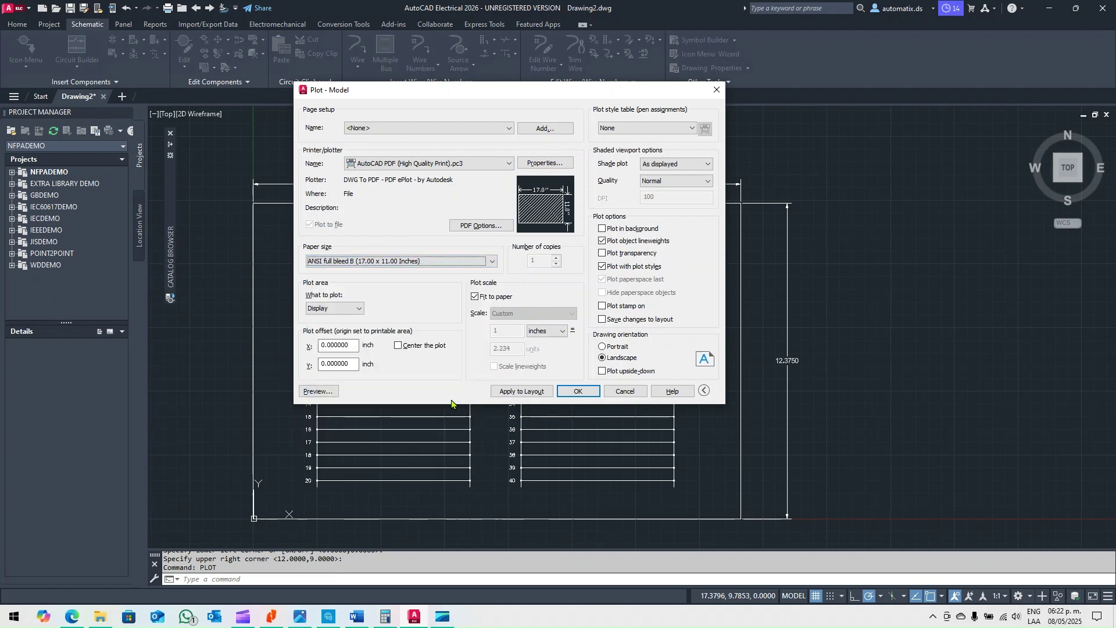
Set the plot area to Limits and center the plot on the sheet.
{"action": "left_click", "coordinate": [347, 311]}
{"action": "left_click", "coordinate": [326, 335]}
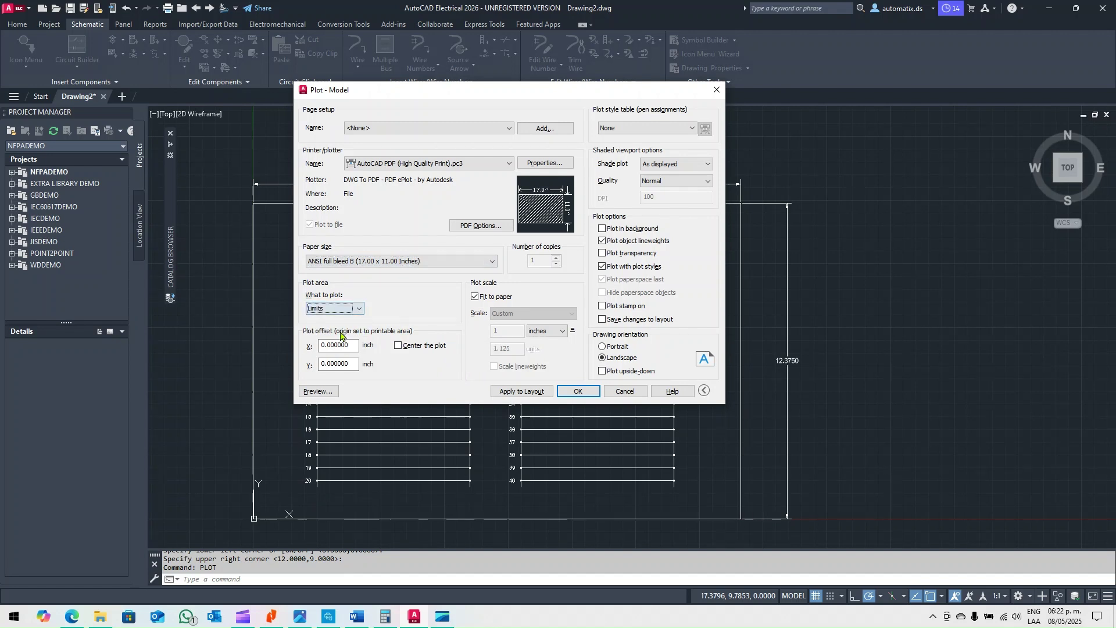
{"action": "left_click", "coordinate": [398, 347]}
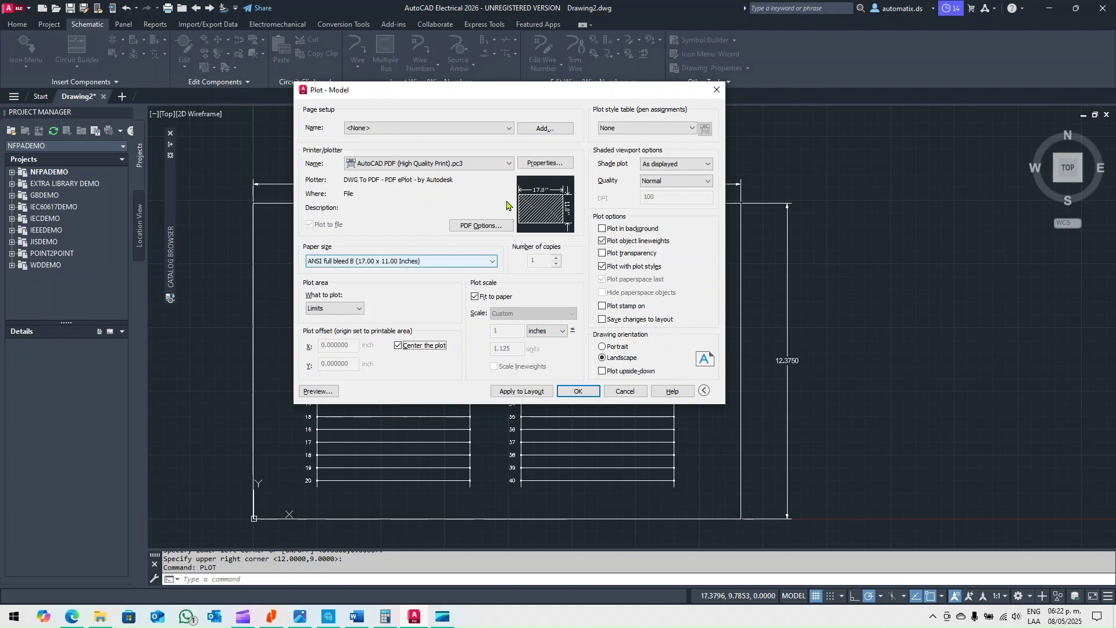
{"action": "left_click_drag", "start_coordinate": [584, 88], "coordinate": [606, 108]}
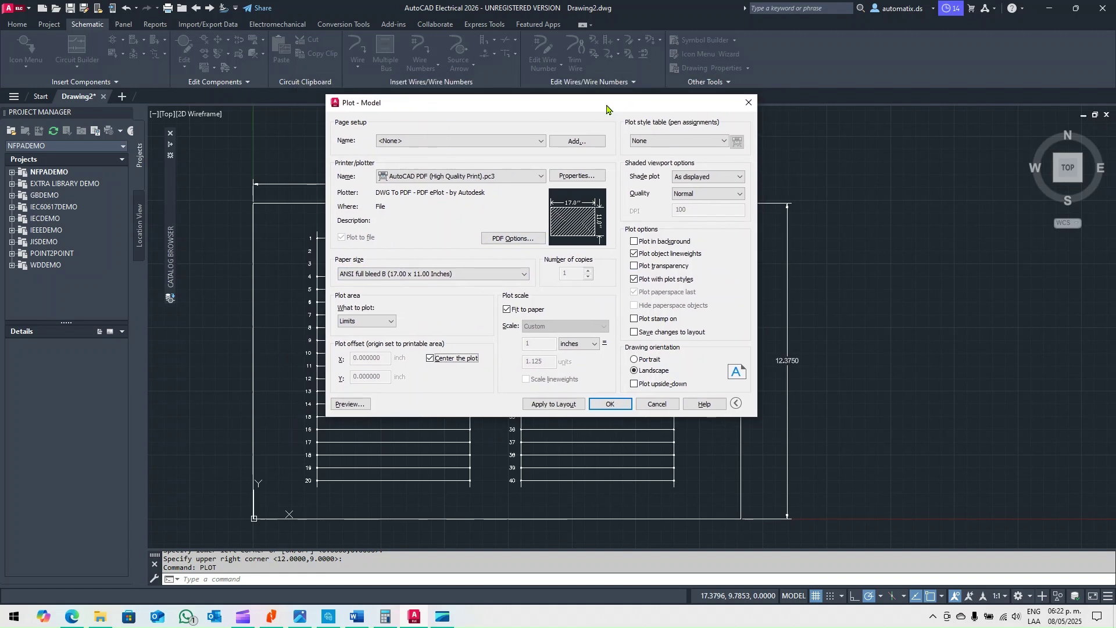
Apply the plot settings to the layout, preview the sheet and leave the plot setup without plotting.
{"action": "left_click", "coordinate": [527, 404]}
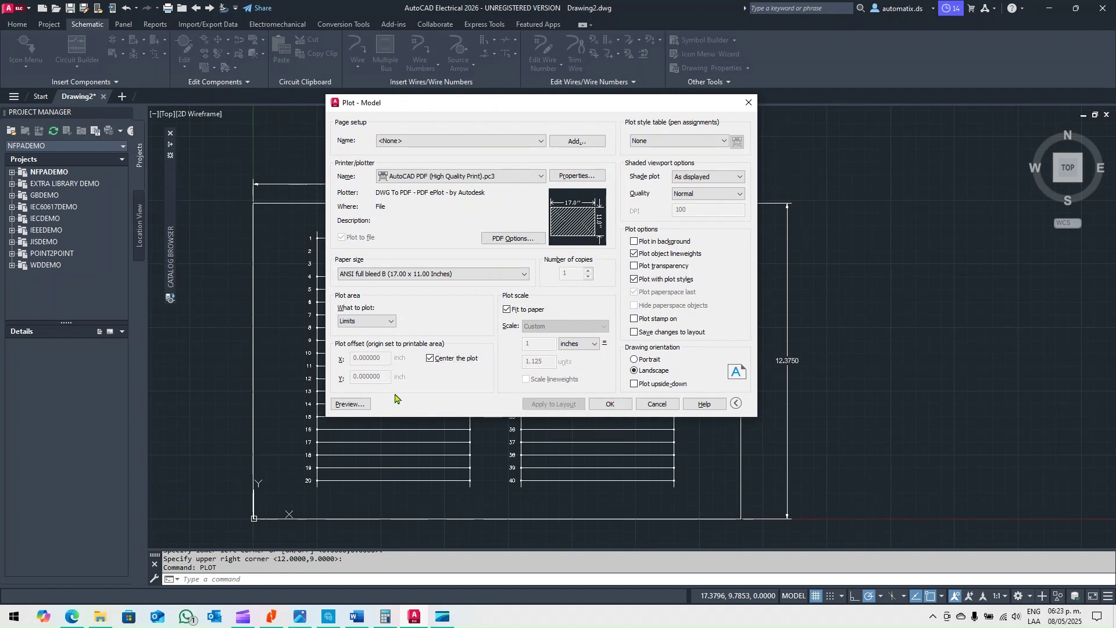
{"action": "left_click", "coordinate": [351, 404]}
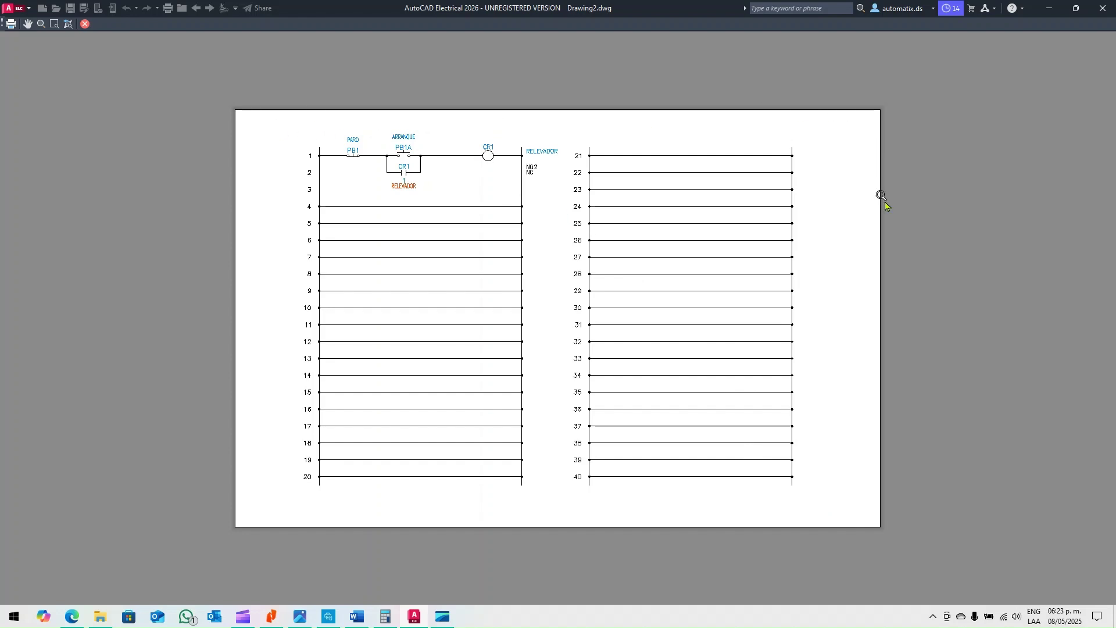
{"action": "key", "text": "Escape"}
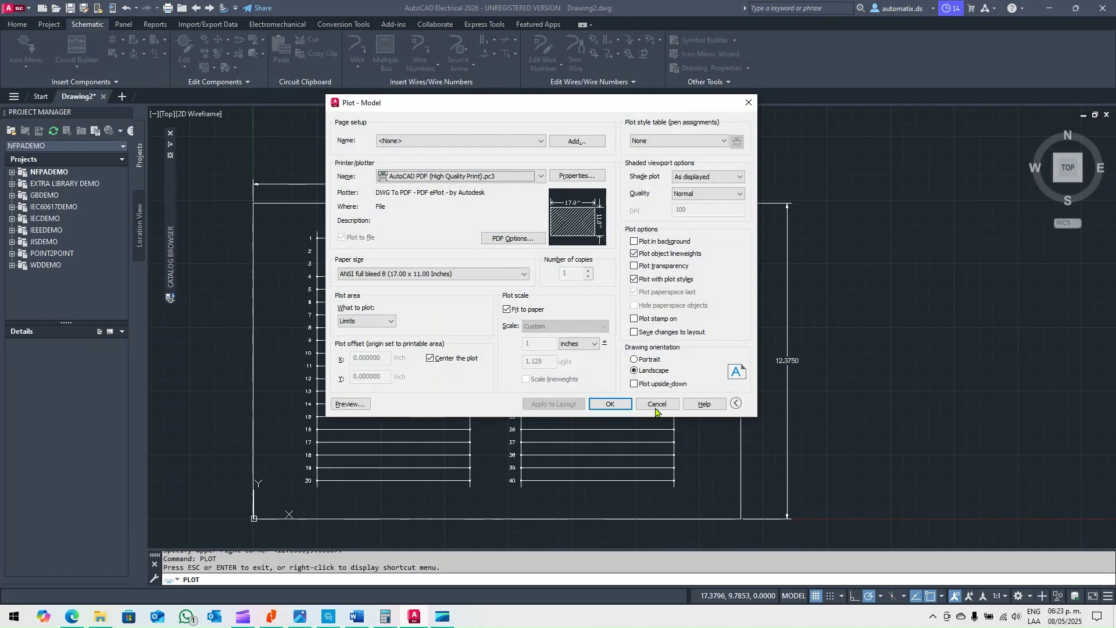
{"action": "left_click", "coordinate": [657, 404]}
{"action": "middle_click_drag", "start_coordinate": [723, 214], "coordinate": [756, 183]}
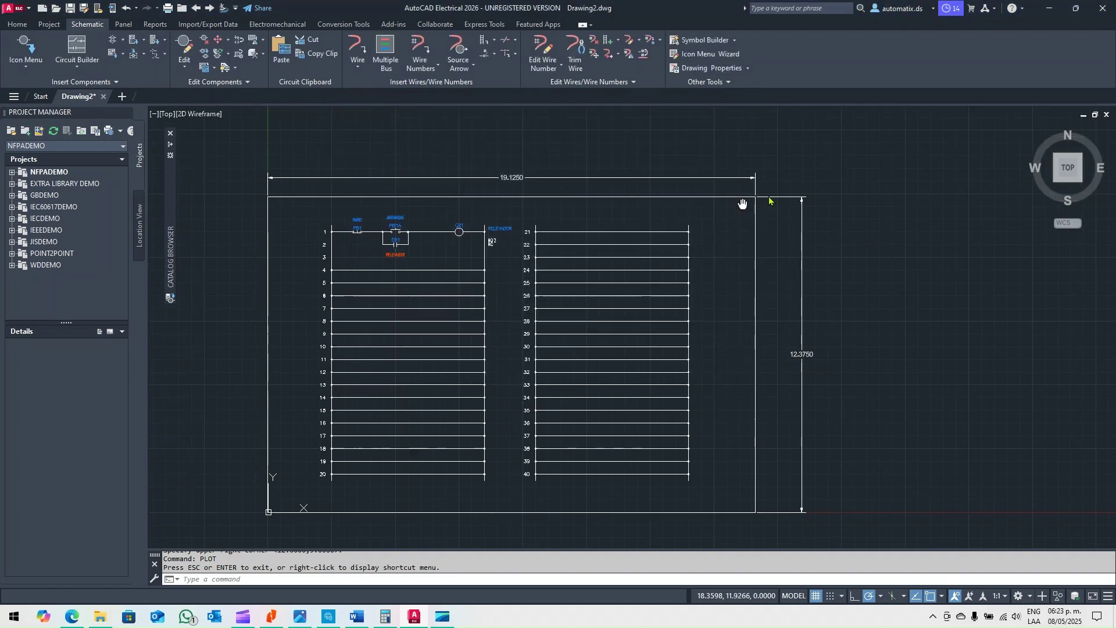
{"action": "scroll", "coordinate": [756, 183], "scroll_direction": "up", "scroll_amount": 2}
{"action": "scroll", "coordinate": [754, 178], "scroll_direction": "down", "scroll_amount": 2}
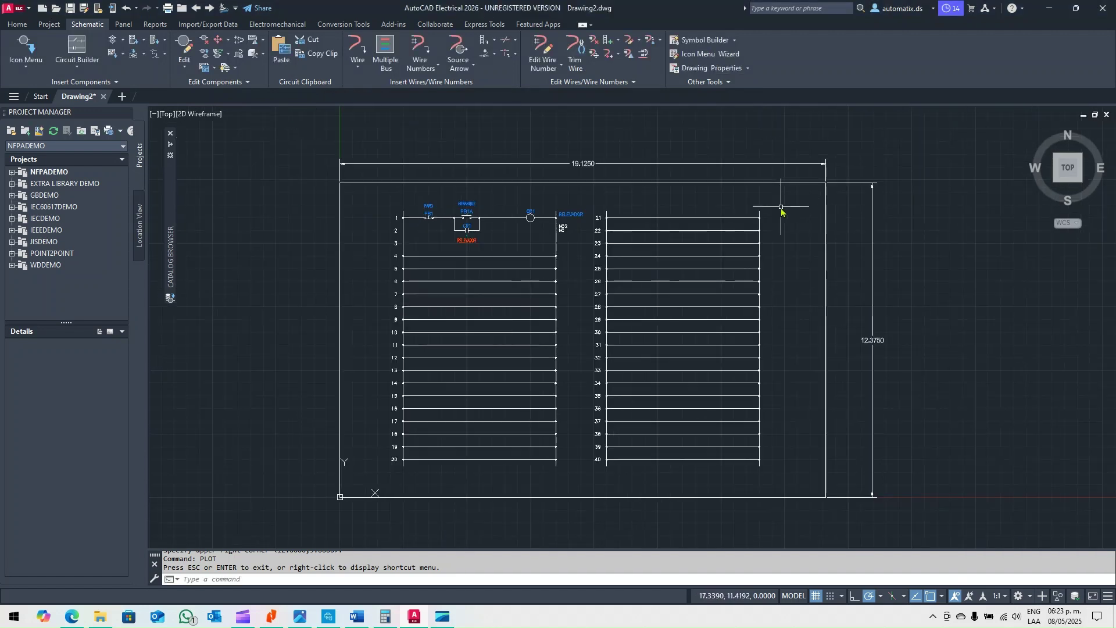
{"action": "scroll", "coordinate": [768, 205], "scroll_direction": "up", "scroll_amount": 2}
{"action": "middle_click_drag", "start_coordinate": [768, 207], "coordinate": [773, 182]}
{"action": "scroll", "coordinate": [774, 182], "scroll_direction": "down", "scroll_amount": 2}
{"action": "scroll", "coordinate": [773, 183], "scroll_direction": "up", "scroll_amount": 2}
{"action": "scroll", "coordinate": [773, 182], "scroll_direction": "down", "scroll_amount": 2}
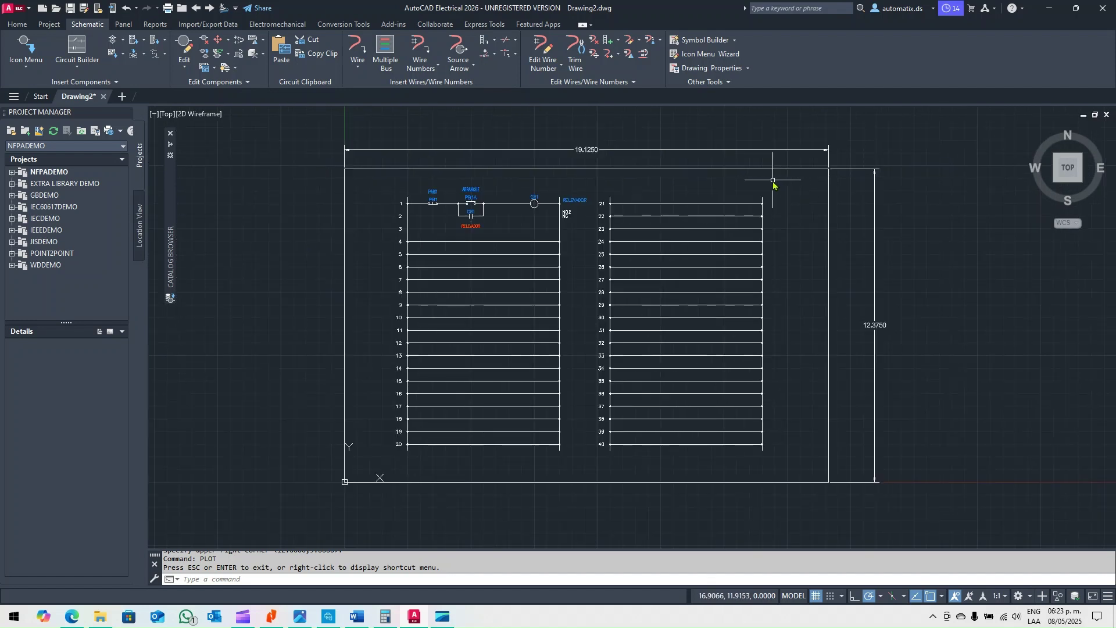
{"action": "scroll", "coordinate": [773, 182], "scroll_direction": "up", "scroll_amount": 2}
{"action": "scroll", "coordinate": [774, 182], "scroll_direction": "down", "scroll_amount": 2}
{"action": "scroll", "coordinate": [775, 175], "scroll_direction": "up", "scroll_amount": 2}
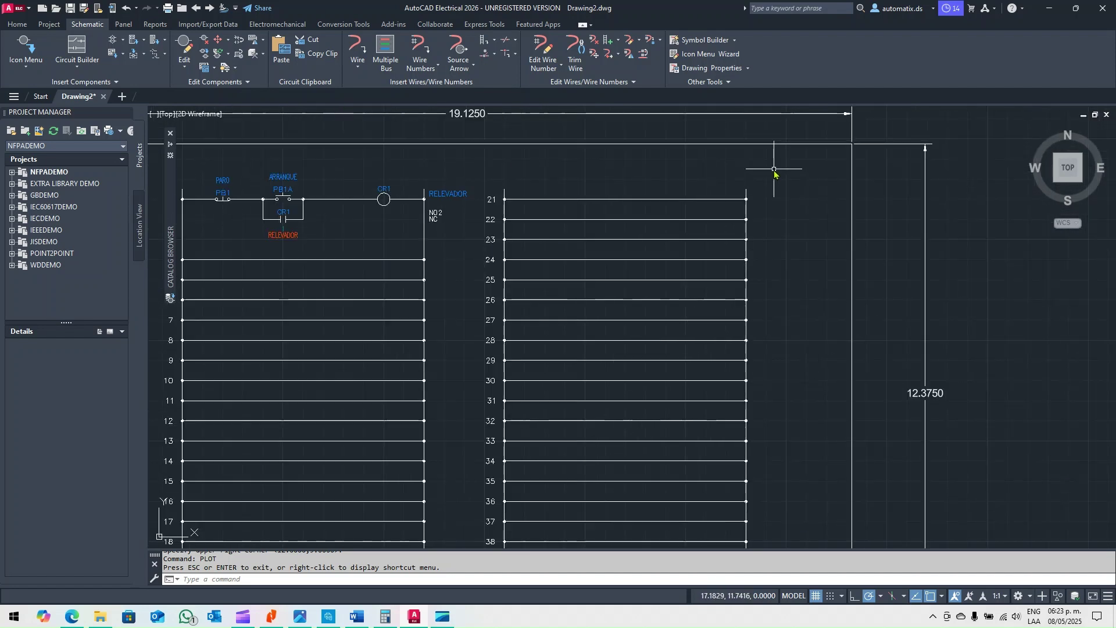
Offset the outer frame rectangle inward by 0.5 to create an inner border around the ladders.
{"action": "left_click", "coordinate": [17, 25]}
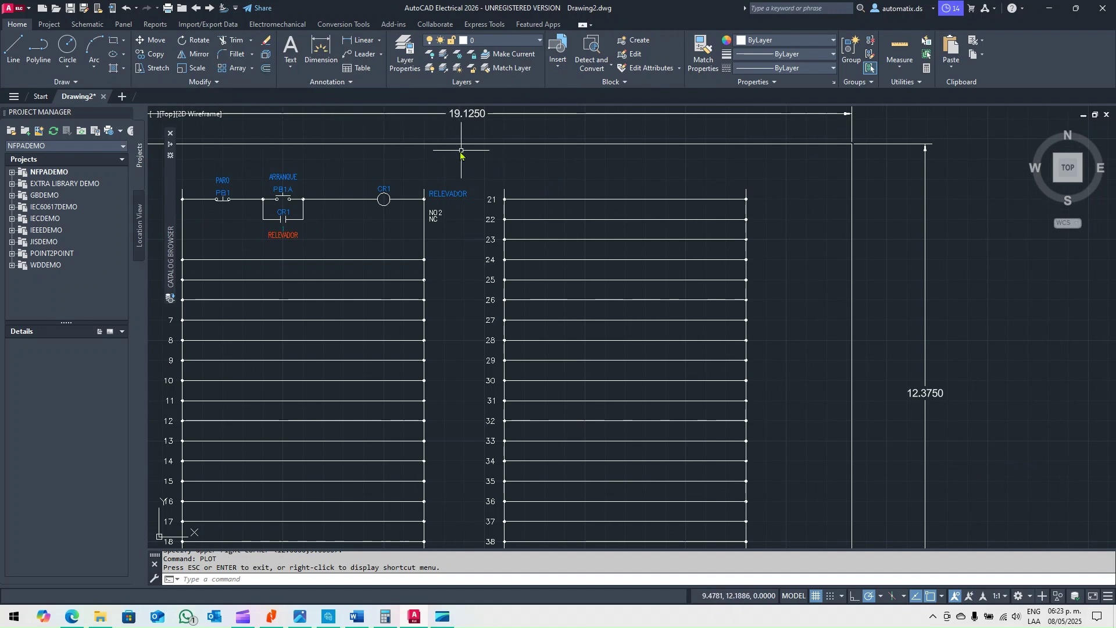
{"action": "scroll", "coordinate": [512, 160], "scroll_direction": "down", "scroll_amount": 2}
{"action": "scroll", "coordinate": [529, 153], "scroll_direction": "up", "scroll_amount": 1}
{"action": "scroll", "coordinate": [529, 152], "scroll_direction": "down", "scroll_amount": 2}
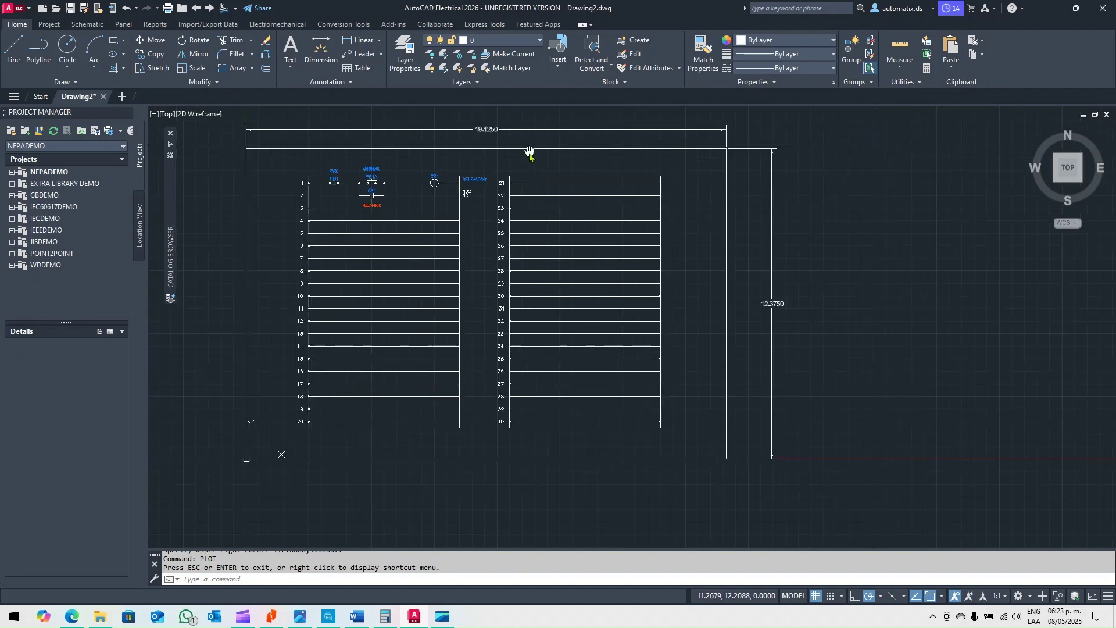
{"action": "middle_click_drag", "start_coordinate": [529, 153], "coordinate": [579, 157]}
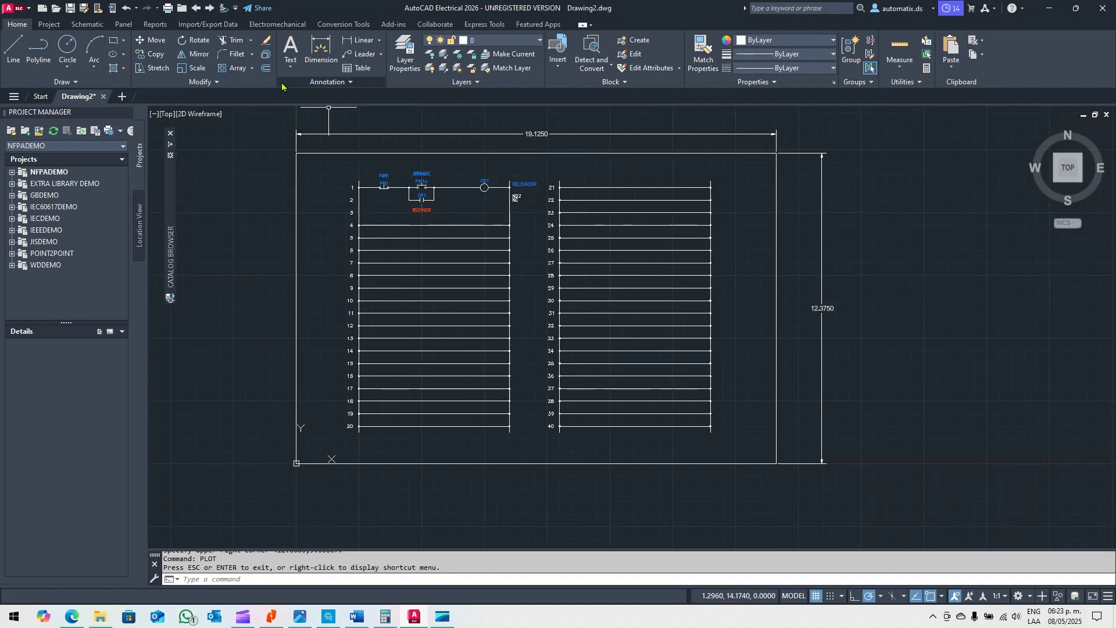
{"action": "left_click", "coordinate": [266, 69]}
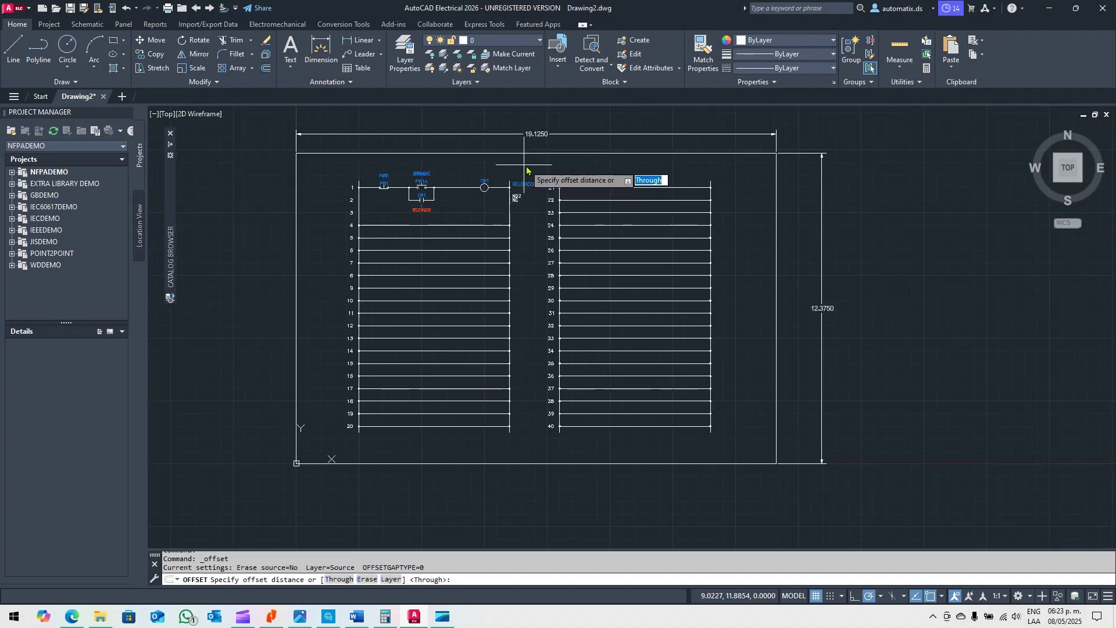
{"action": "scroll", "coordinate": [523, 170], "scroll_direction": "up", "scroll_amount": 2}
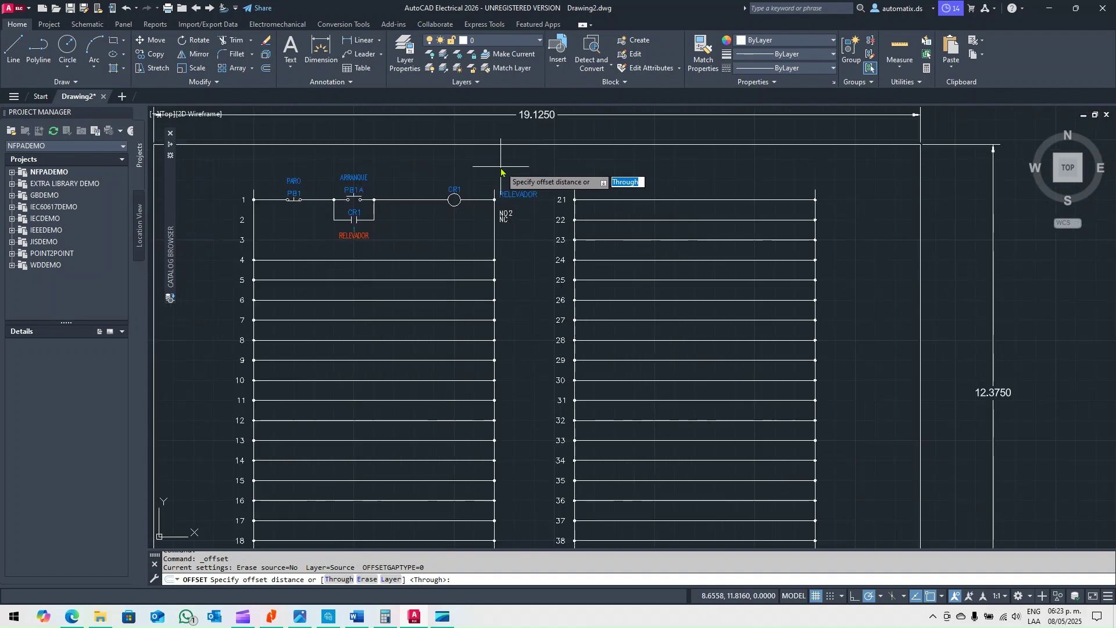
{"action": "scroll", "coordinate": [501, 172], "scroll_direction": "down", "scroll_amount": 2}
{"action": "scroll", "coordinate": [524, 165], "scroll_direction": "up", "scroll_amount": 2}
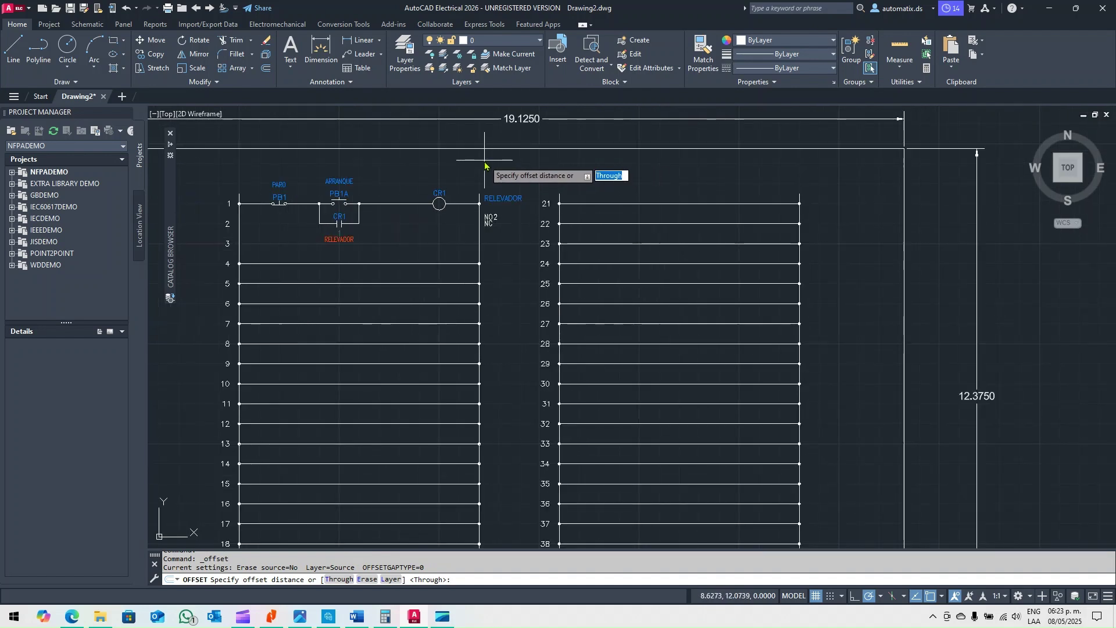
{"action": "scroll", "coordinate": [488, 165], "scroll_direction": "up", "scroll_amount": 2}
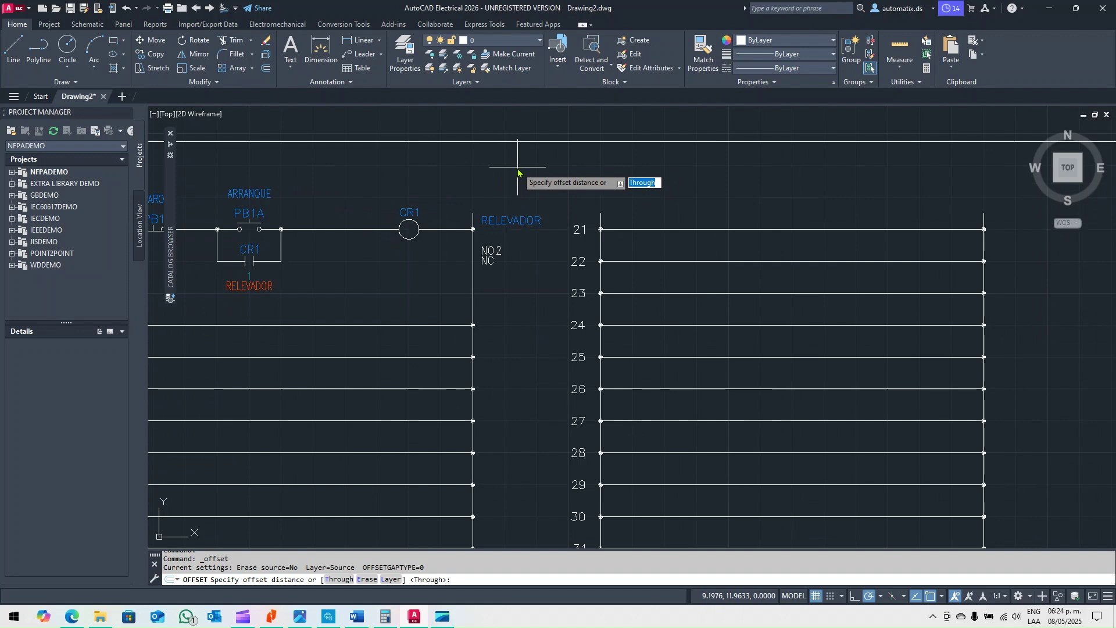
{"action": "key", "text": "Return"}
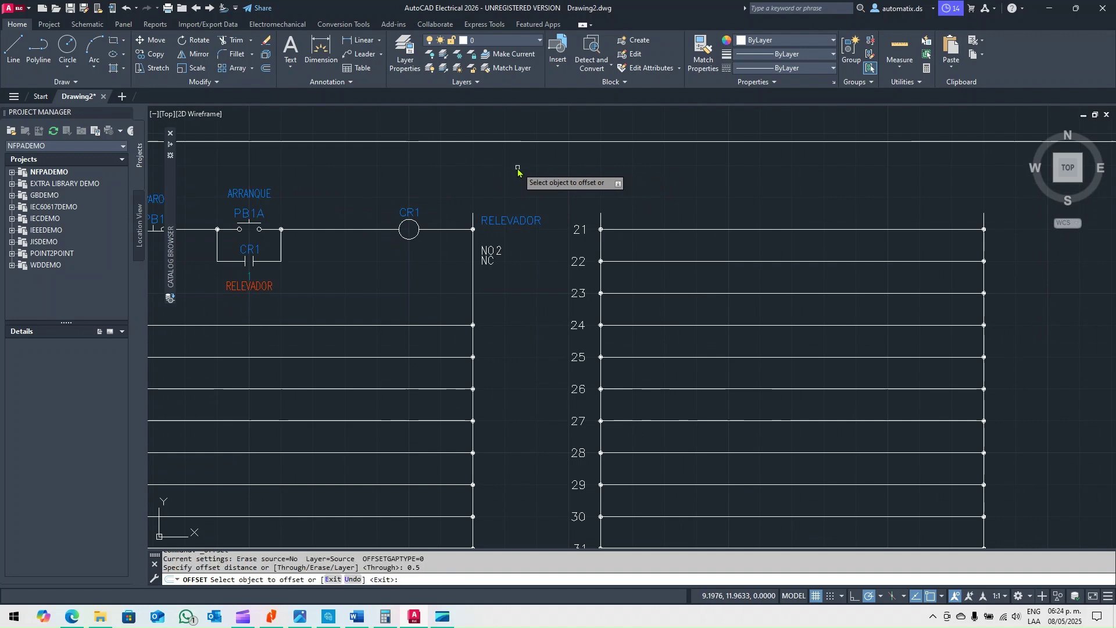
{"action": "scroll", "coordinate": [575, 174], "scroll_direction": "down", "scroll_amount": 5}
{"action": "left_click", "coordinate": [553, 163]}
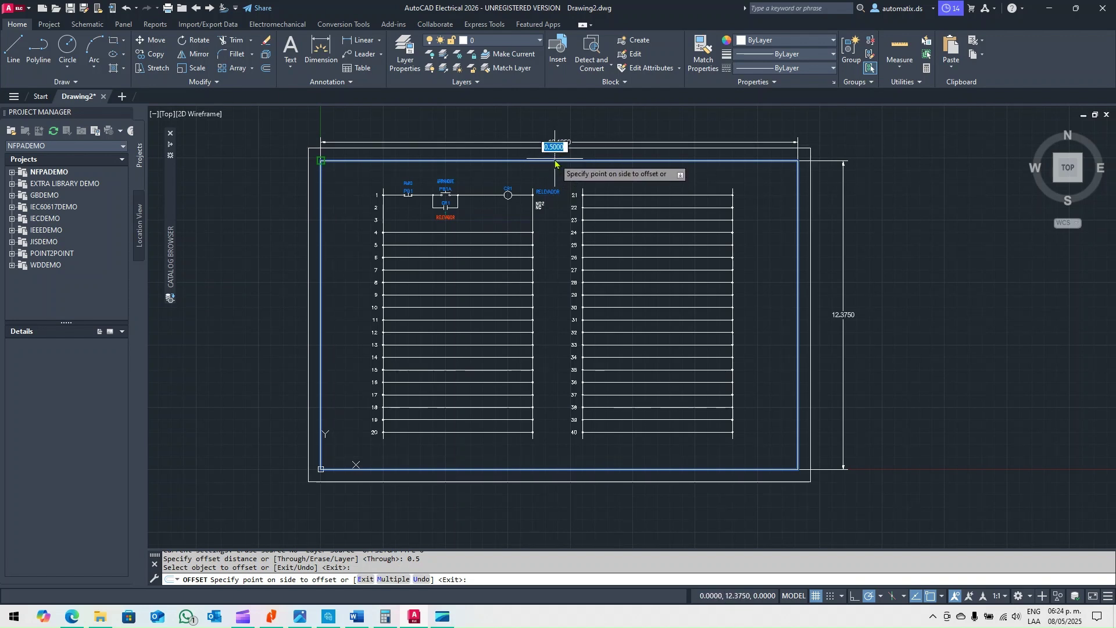
{"action": "scroll", "coordinate": [554, 157], "scroll_direction": "up", "scroll_amount": 2}
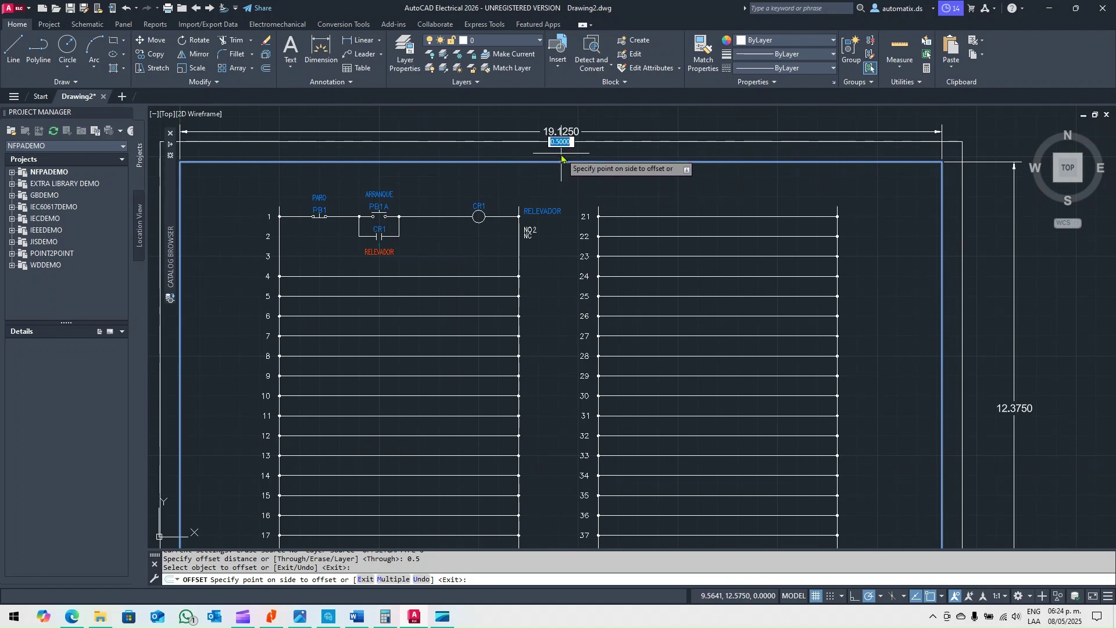
{"action": "left_click", "coordinate": [563, 186]}
{"action": "key", "text": "Return"}
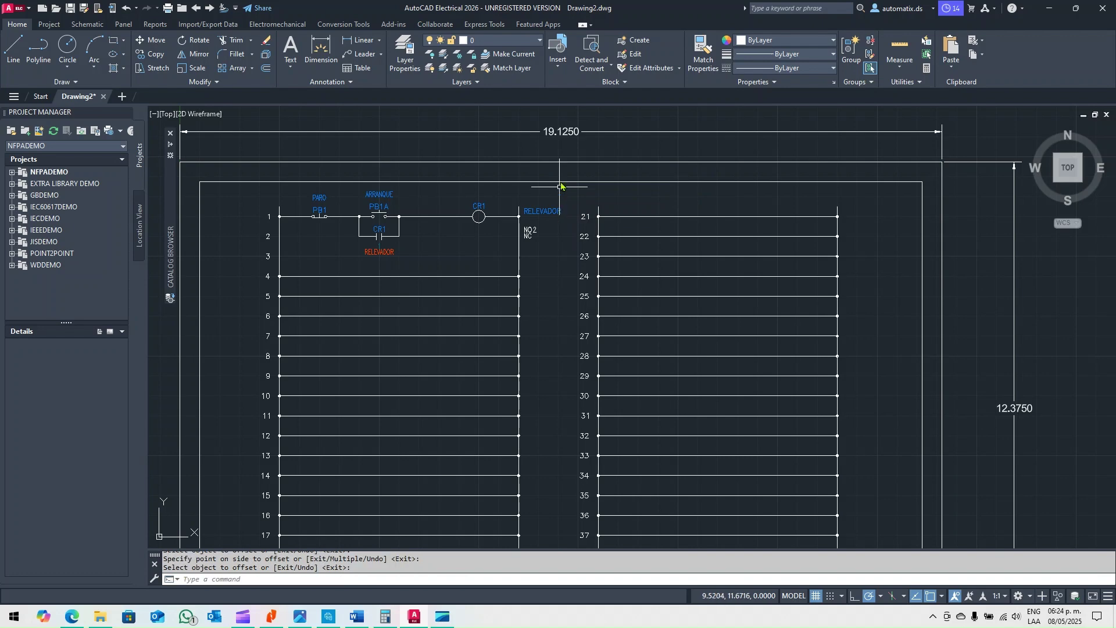
Preview the plot with both the outer frame and the inner border, and close it without plotting.
{"action": "scroll", "coordinate": [560, 199], "scroll_direction": "down", "scroll_amount": 4}
{"action": "scroll", "coordinate": [652, 174], "scroll_direction": "up", "scroll_amount": 4}
{"action": "scroll", "coordinate": [705, 188], "scroll_direction": "down", "scroll_amount": 2}
{"action": "middle_click_drag", "start_coordinate": [677, 176], "coordinate": [645, 179]}
{"action": "middle_click_drag", "start_coordinate": [782, 213], "coordinate": [758, 208]}
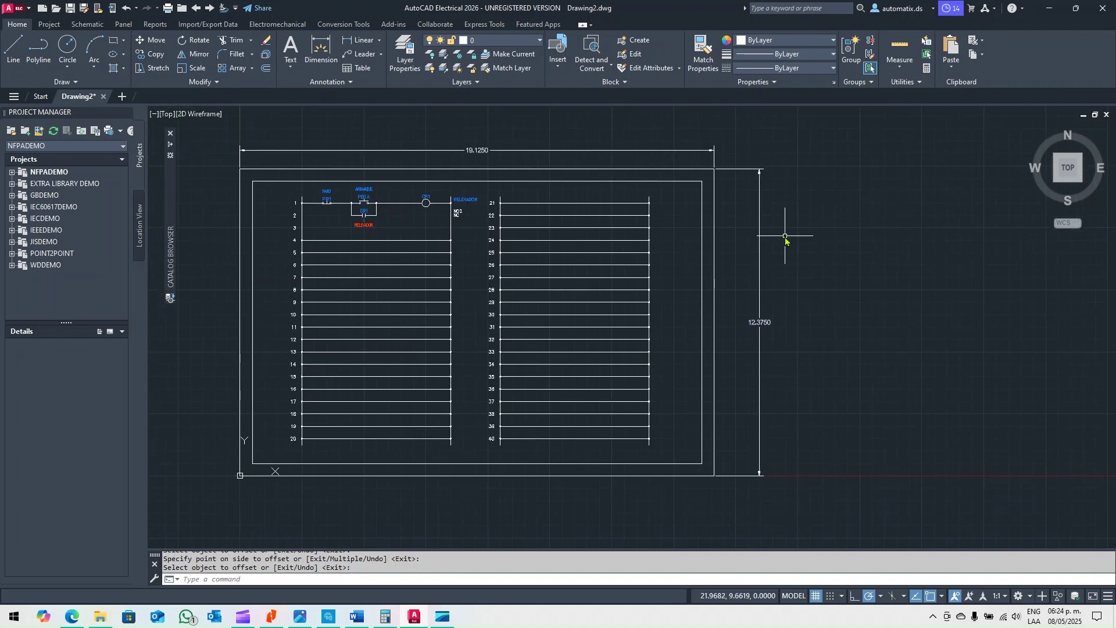
{"action": "key", "text": "ctrl+p"}
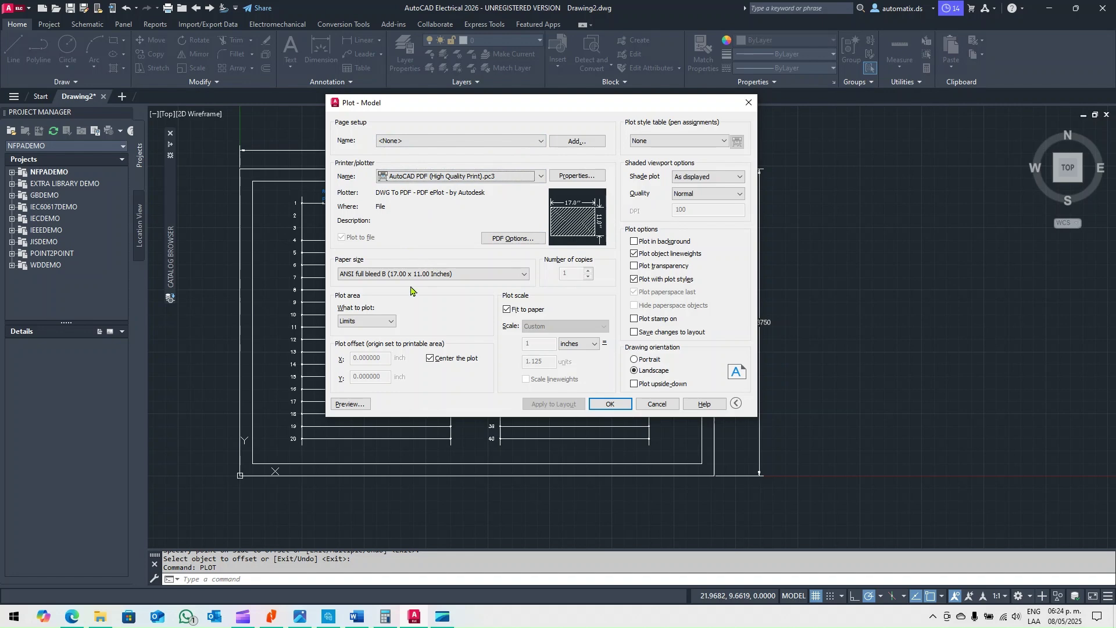
{"action": "left_click", "coordinate": [349, 403]}
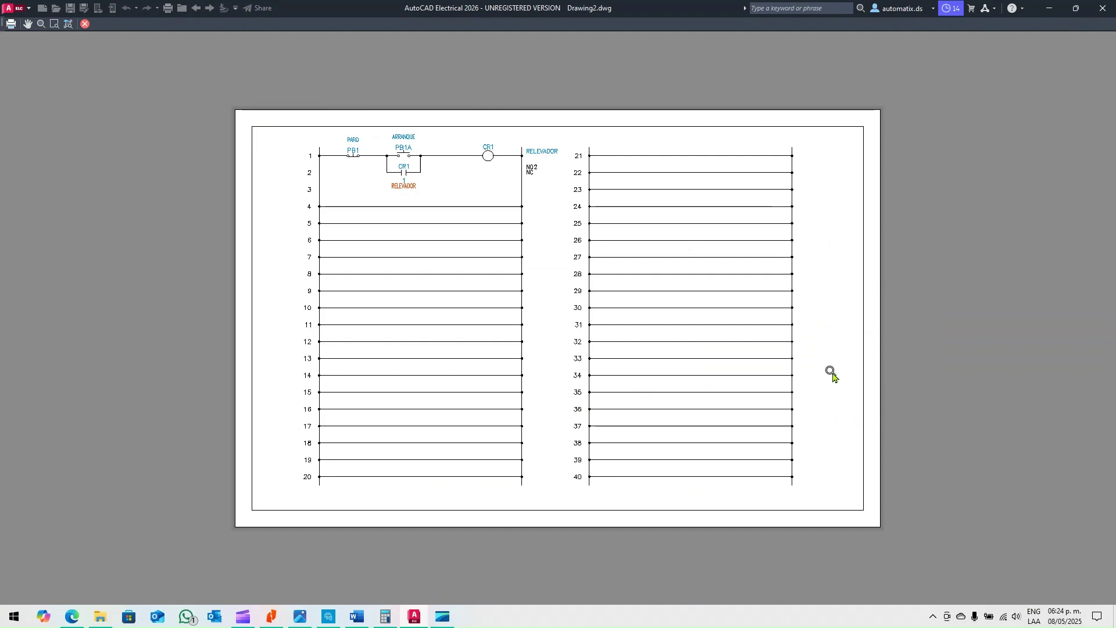
{"action": "key", "text": "Escape"}
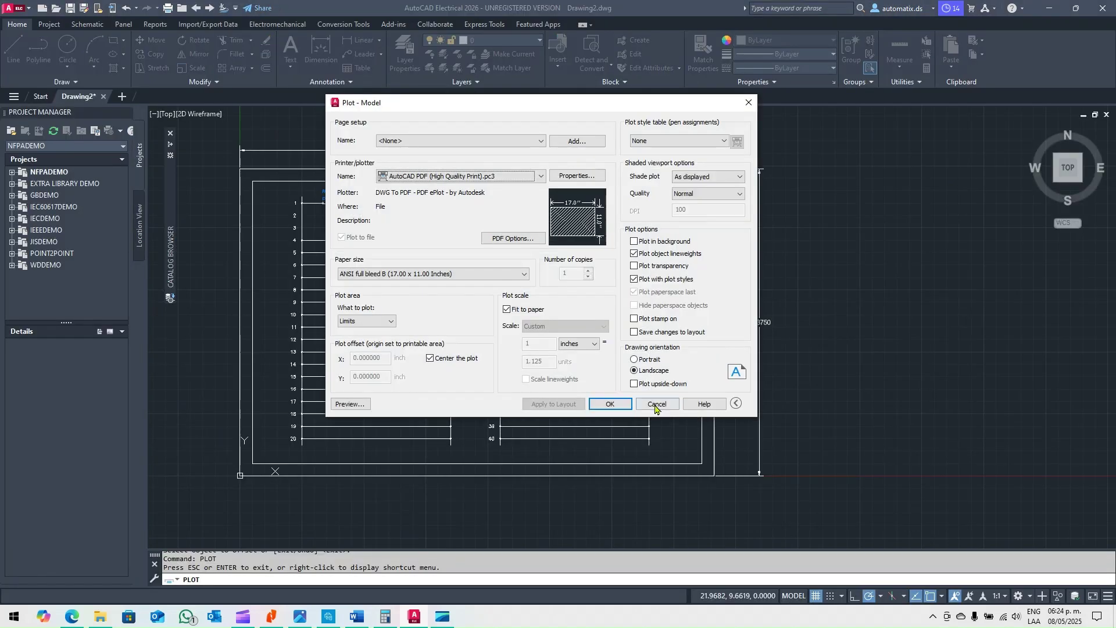
{"action": "left_click", "coordinate": [657, 404]}
Delete the outer frame rectangle together with its horizontal and vertical dimensions, keeping the inner border.
{"action": "middle_click_drag", "start_coordinate": [821, 329], "coordinate": [855, 329]}
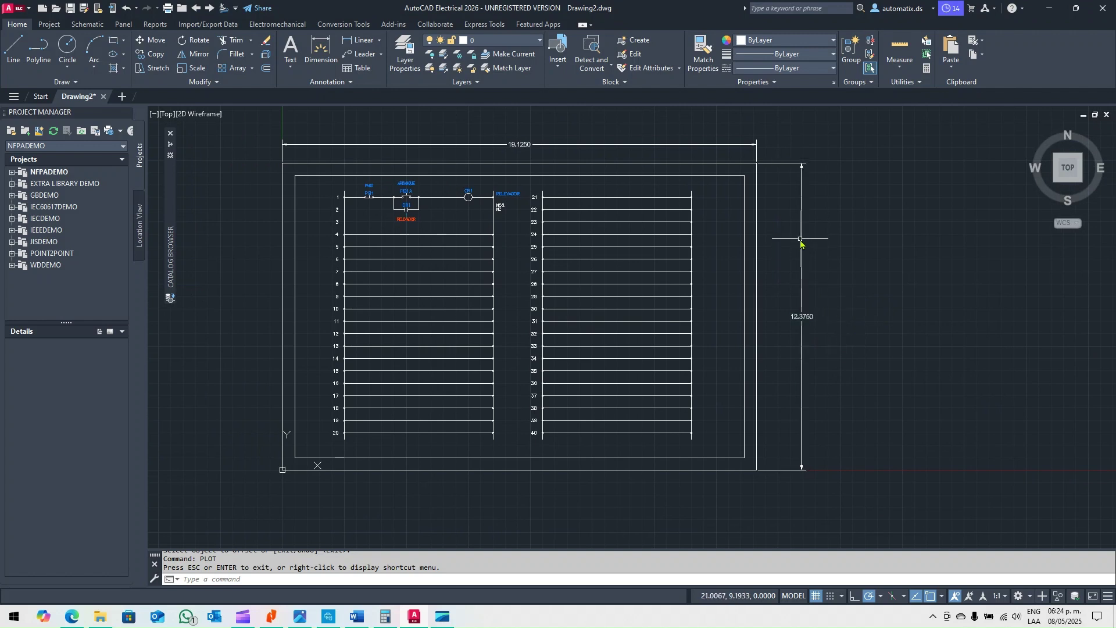
{"action": "left_click", "coordinate": [757, 213]}
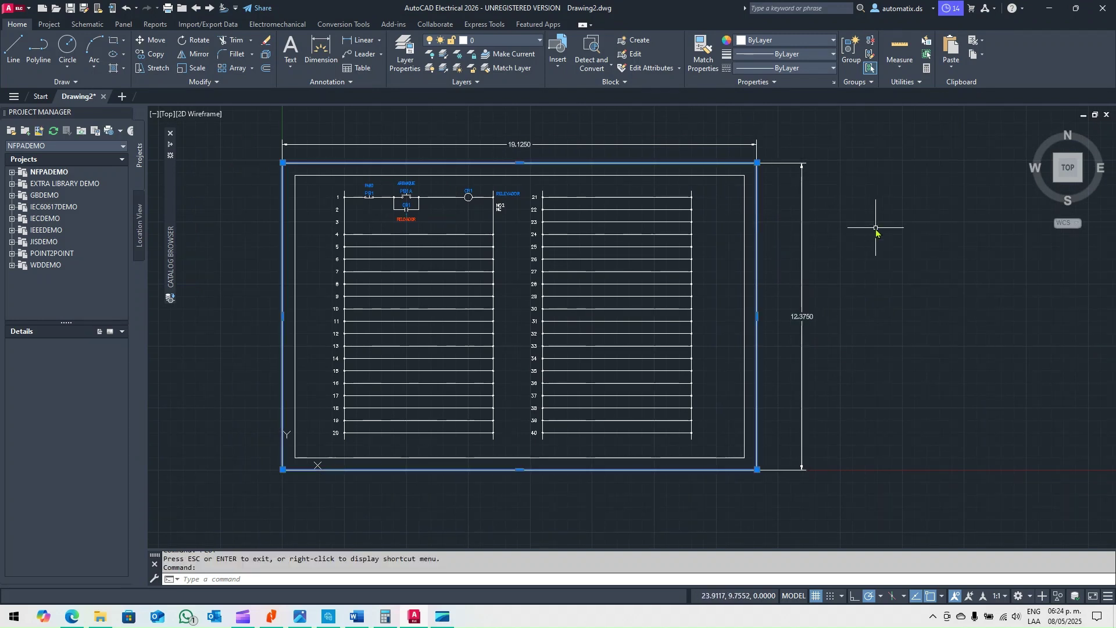
{"action": "key", "text": "Delete"}
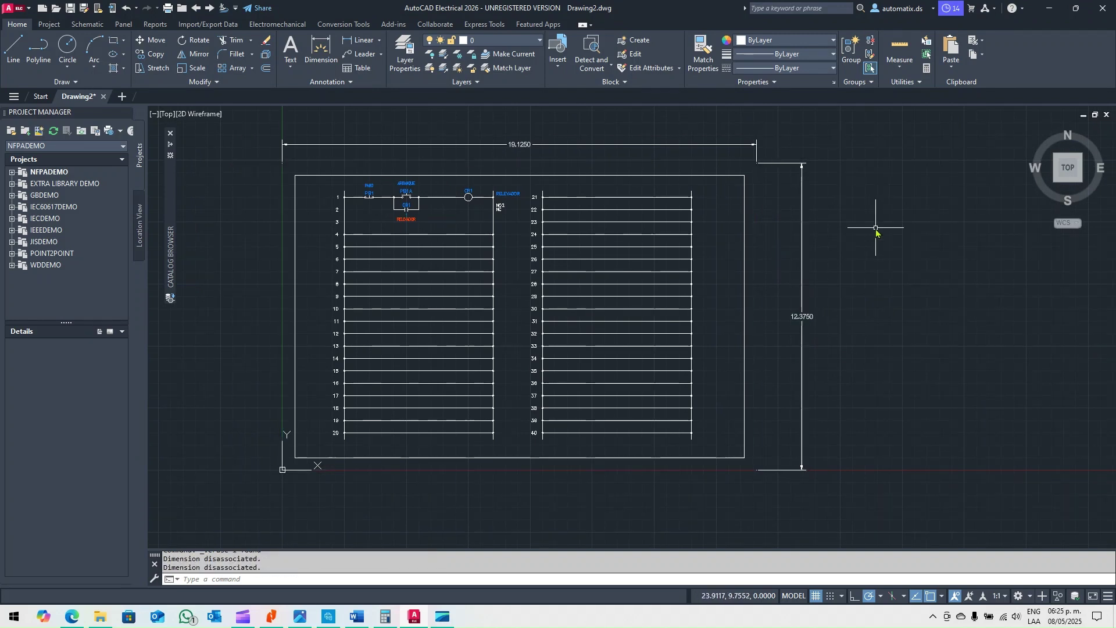
{"action": "left_click", "coordinate": [620, 145]}
{"action": "key", "text": "Delete"}
{"action": "left_click", "coordinate": [802, 224]}
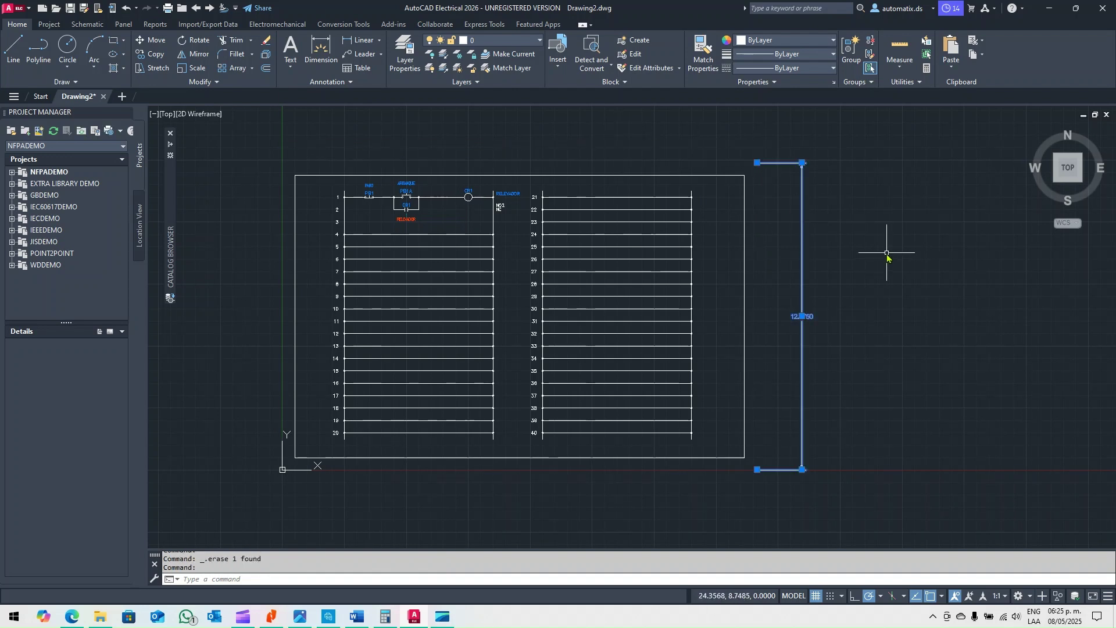
{"action": "key", "text": "Delete"}
Run PLOT to preview the sheet with only the inner border, and cancel the plot.
{"action": "scroll", "coordinate": [858, 296], "scroll_direction": "down", "scroll_amount": 3}
{"action": "scroll", "coordinate": [851, 296], "scroll_direction": "up", "scroll_amount": 3}
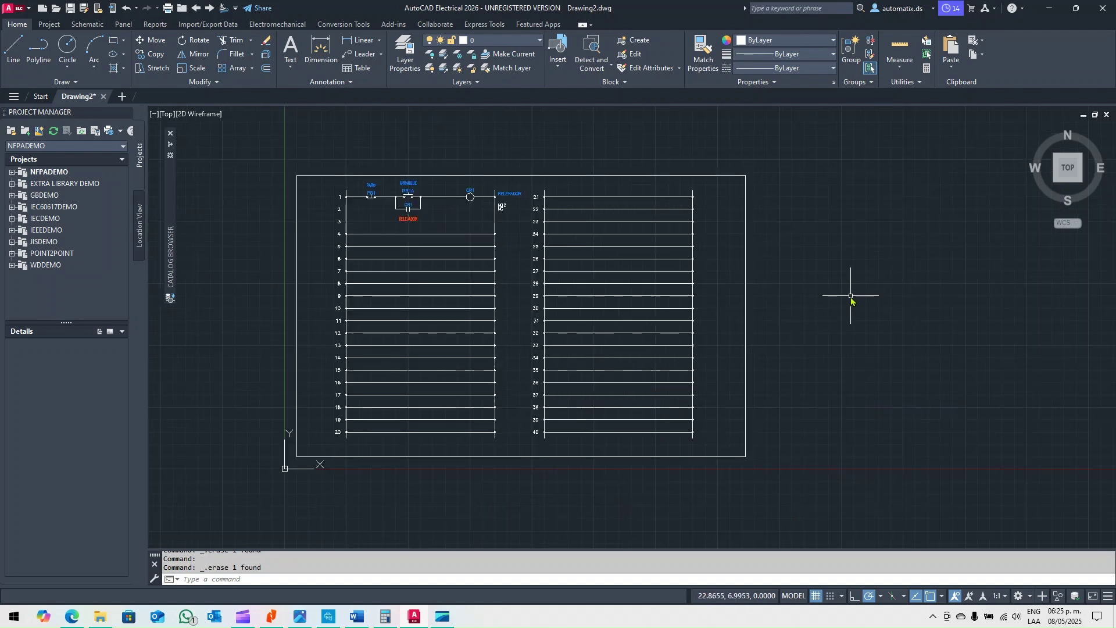
{"action": "type", "text": "plot"}
{"action": "key", "text": "Return"}
{"action": "left_click", "coordinate": [360, 405]}
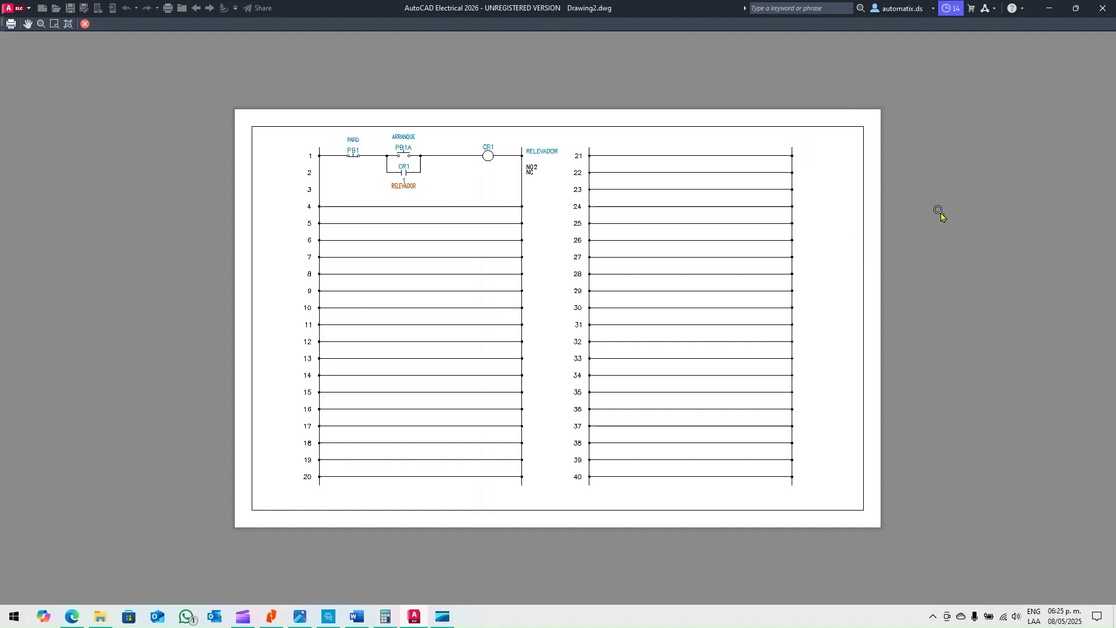
{"action": "key", "text": "Escape"}
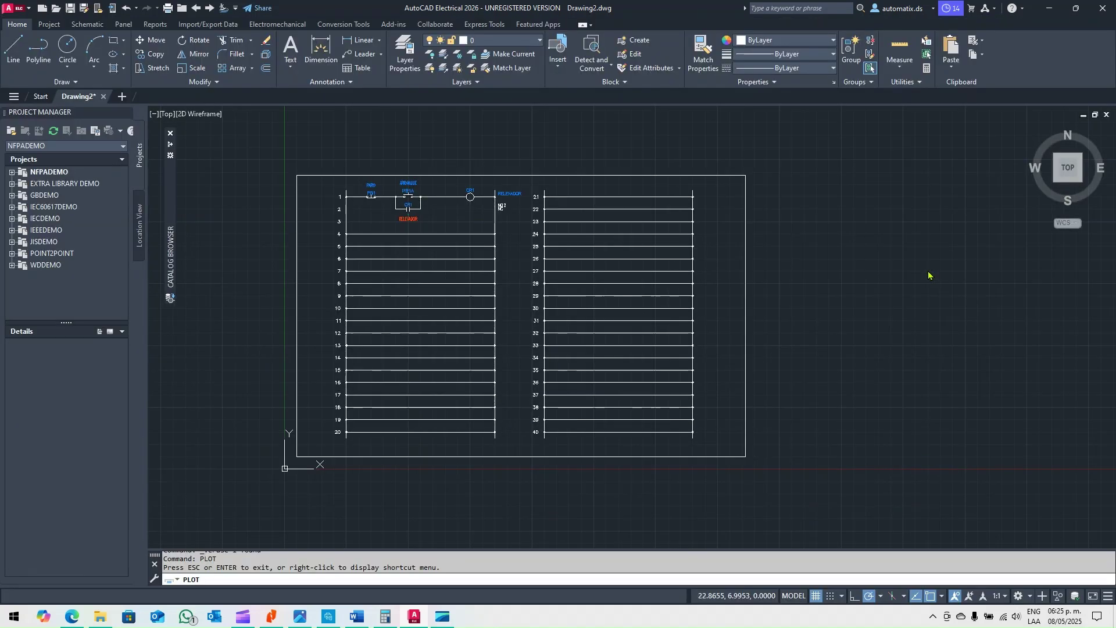
{"action": "left_click", "coordinate": [650, 405]}
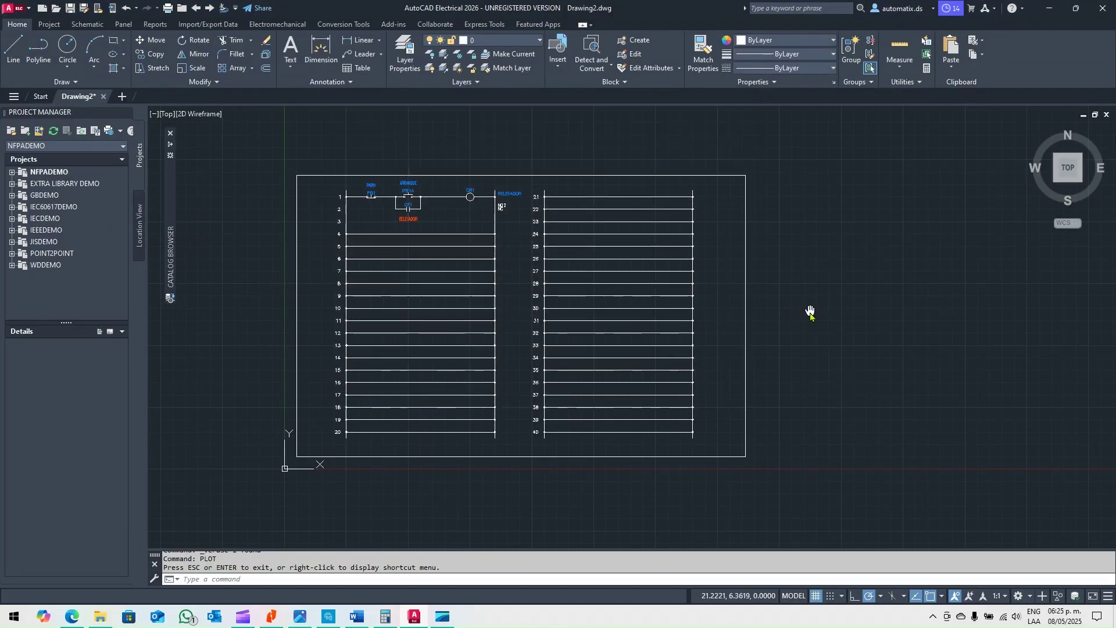
Expand the NFPADEMO project and its SCHEMATIC folder, and select demo01.dwg to view its details.
{"action": "middle_click_drag", "start_coordinate": [810, 314], "coordinate": [877, 306]}
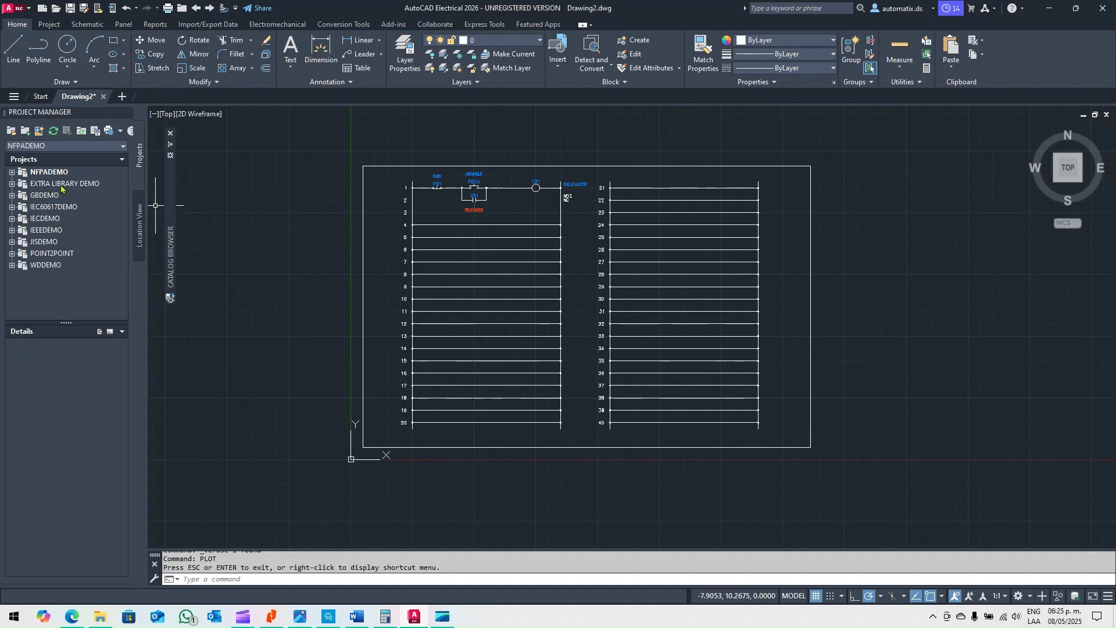
{"action": "double_click", "coordinate": [23, 172]}
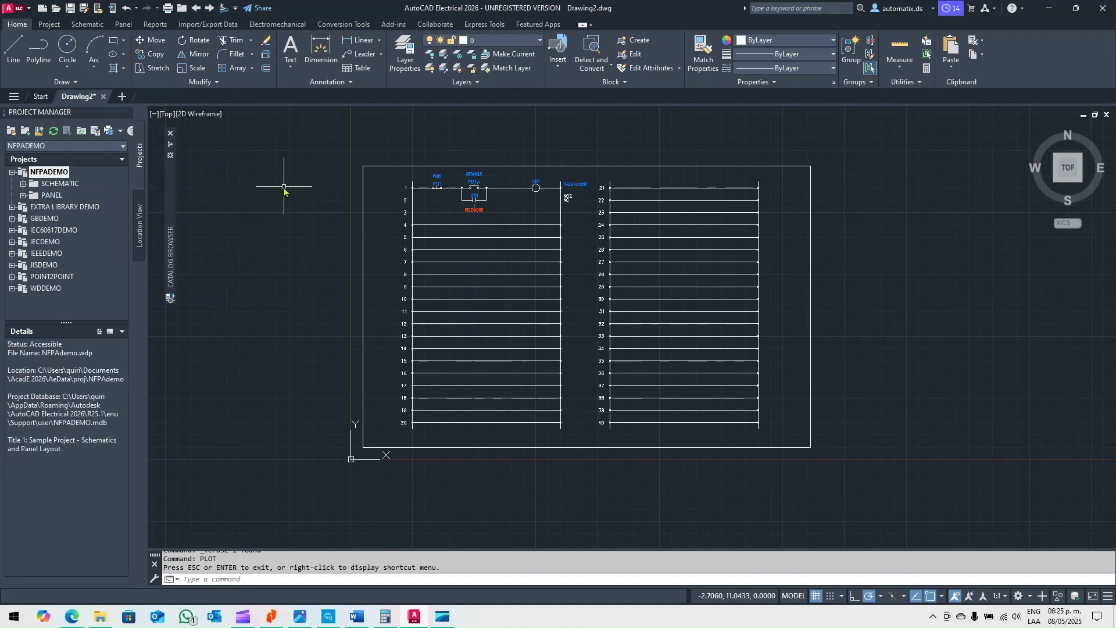
{"action": "left_click", "coordinate": [23, 183]}
{"action": "left_click", "coordinate": [70, 198]}
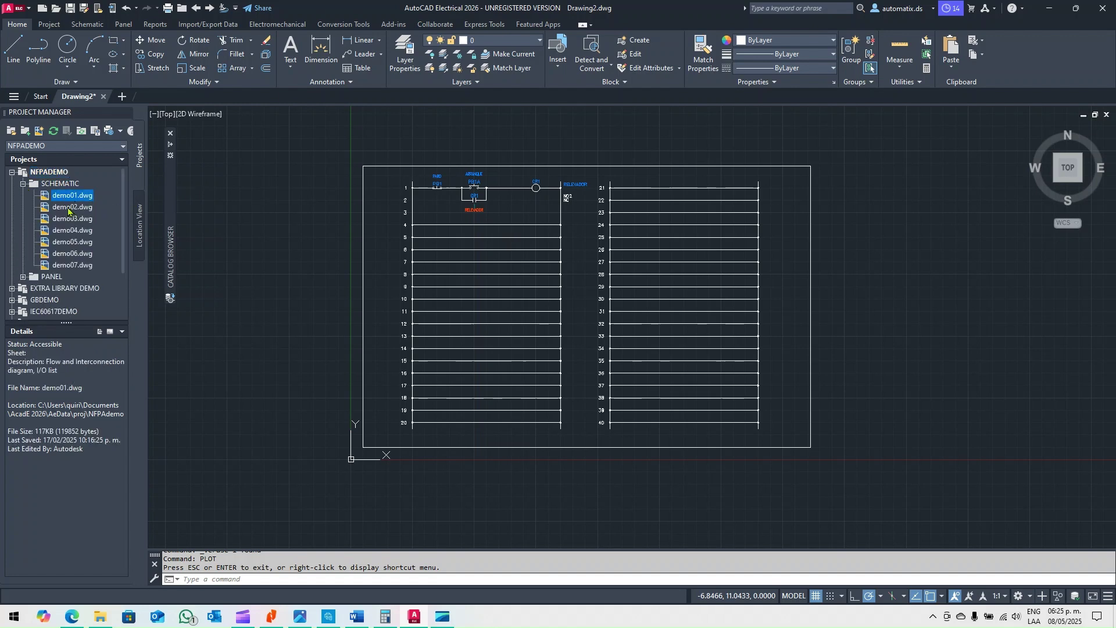